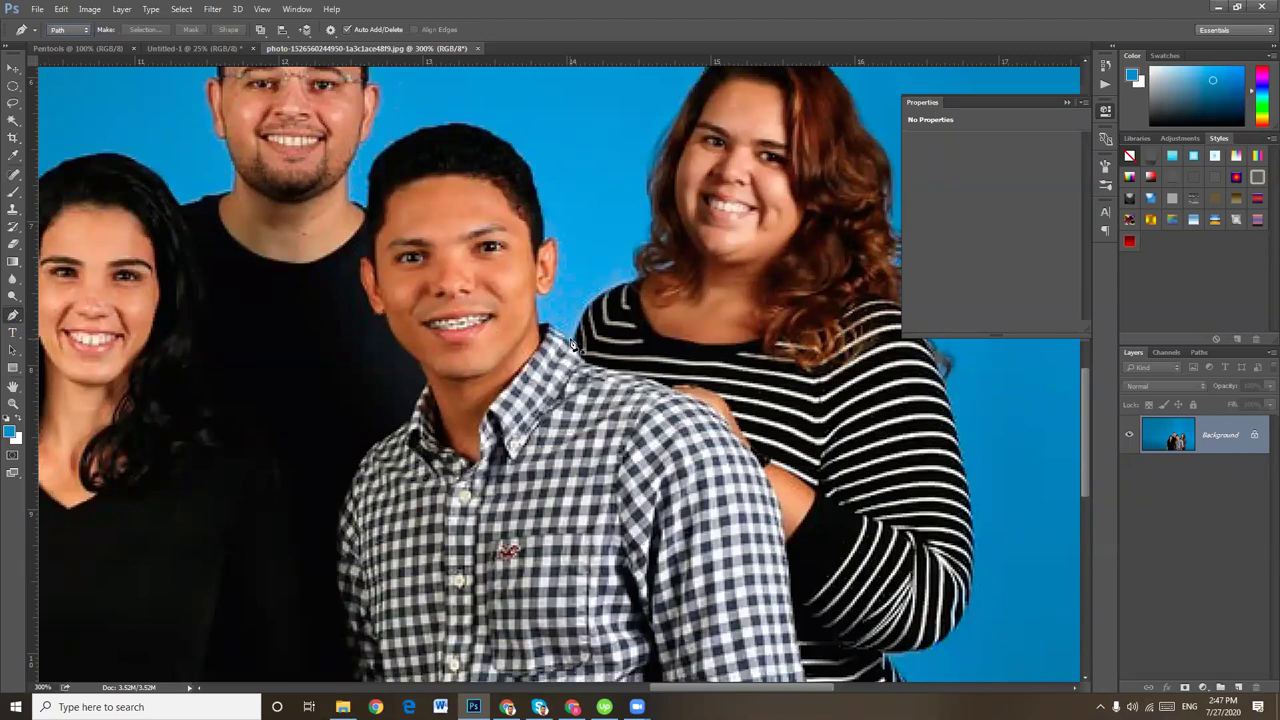
Start a pen path at the woman's shirt edge, adding points along the man's arm toward the jeans
{"action": "left_click", "coordinate": [572, 342]}
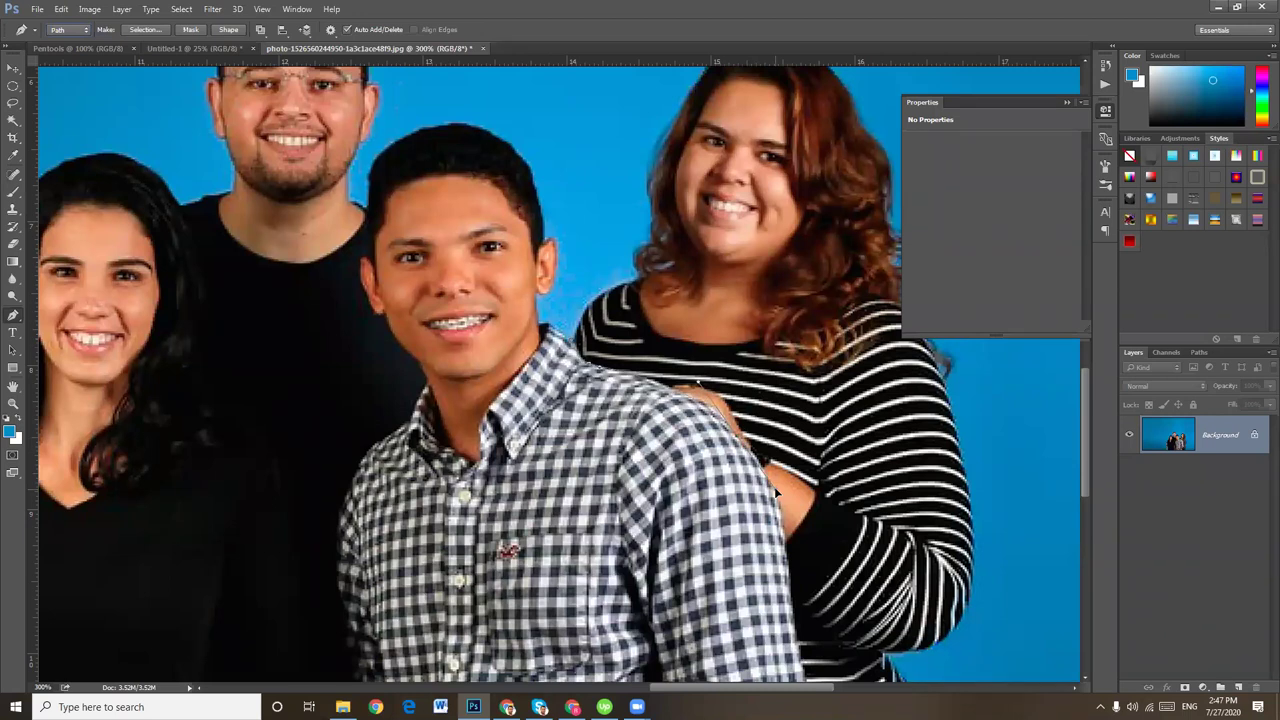
{"action": "scroll", "coordinate": [771, 497], "scroll_direction": "down", "scroll_amount": 3}
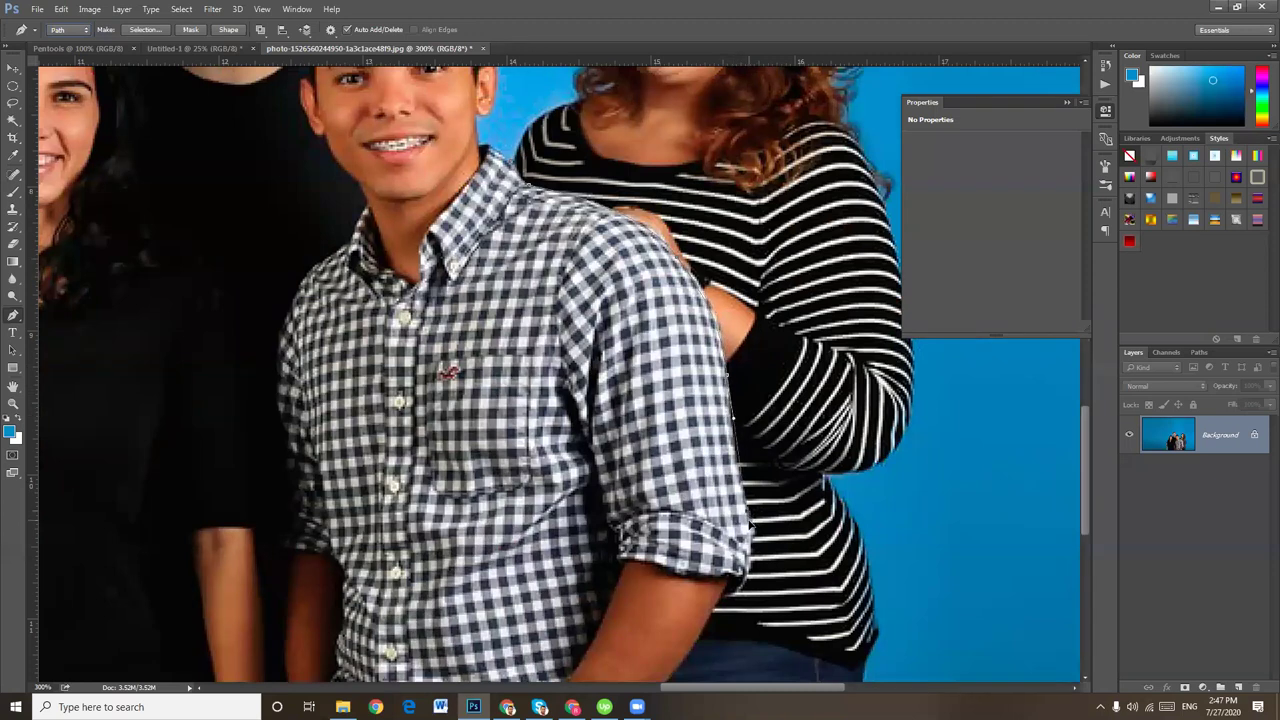
{"action": "scroll", "coordinate": [755, 530], "scroll_direction": "down", "scroll_amount": 2}
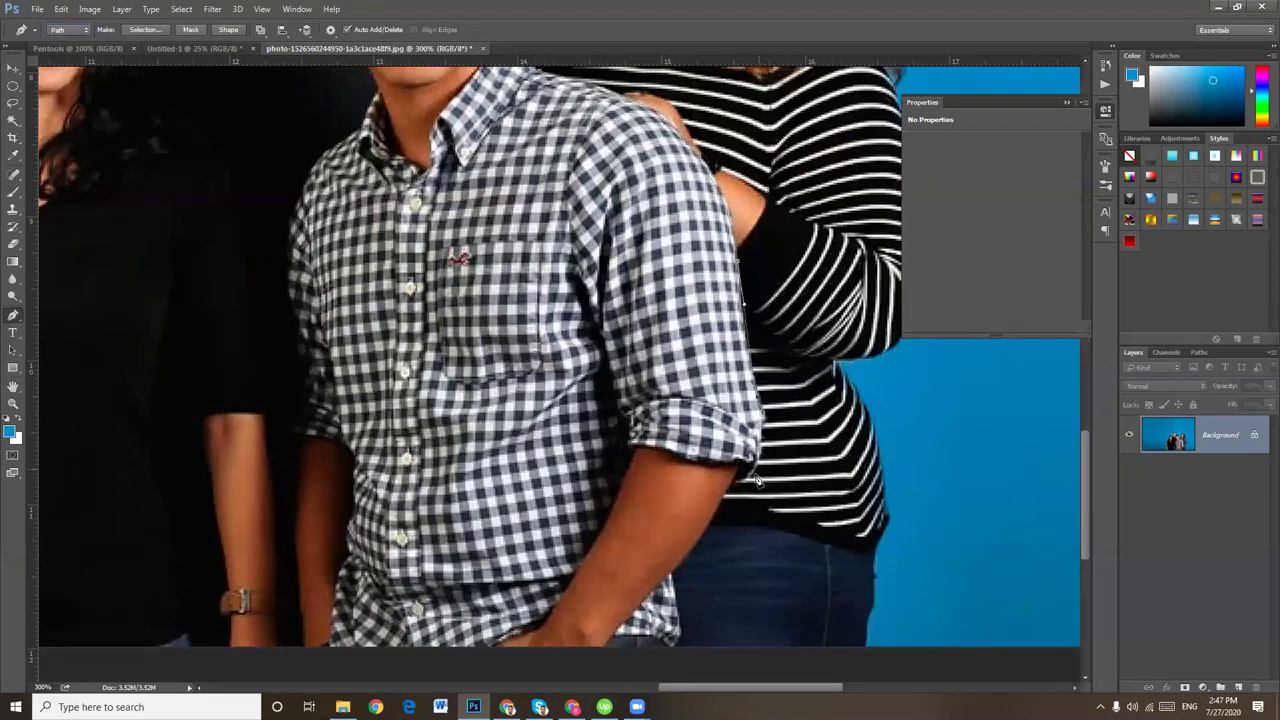
{"action": "left_click_drag", "start_coordinate": [751, 485], "coordinate": [734, 490]}
{"action": "scroll", "coordinate": [715, 470], "scroll_direction": "down", "scroll_amount": 3}
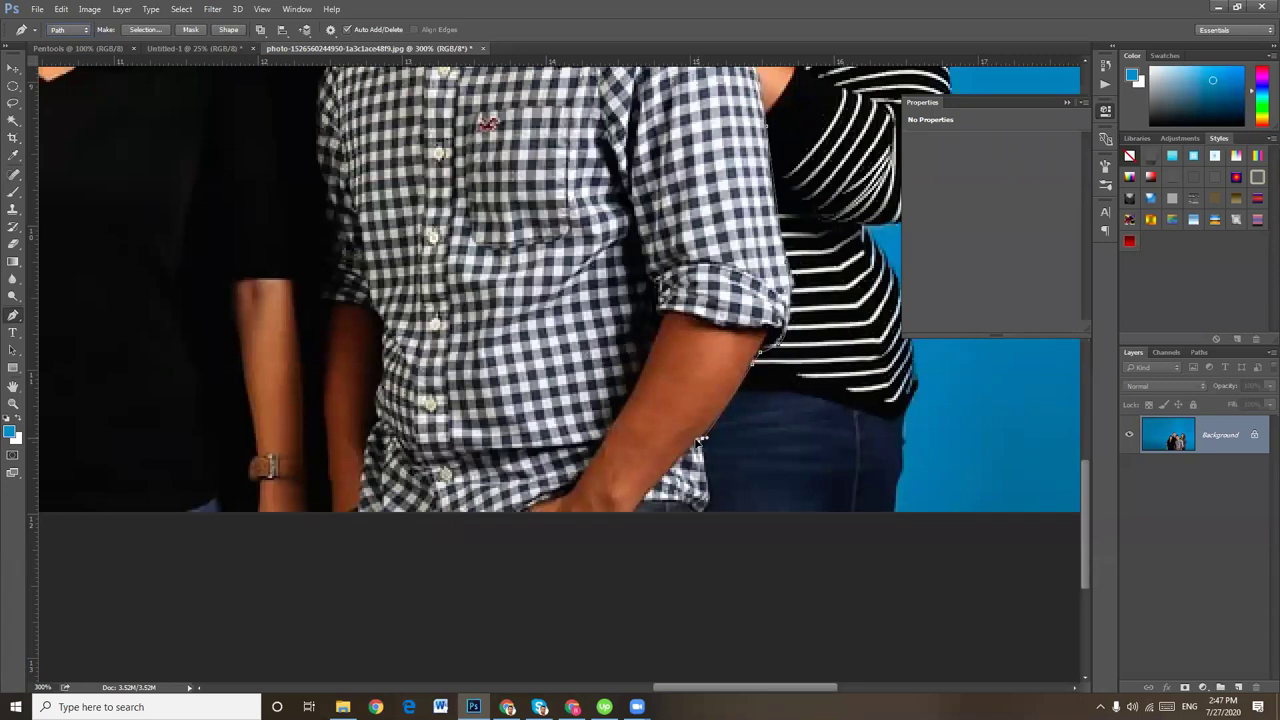
{"action": "left_click", "coordinate": [701, 439]}
{"action": "key", "text": "ctrl+plus"}
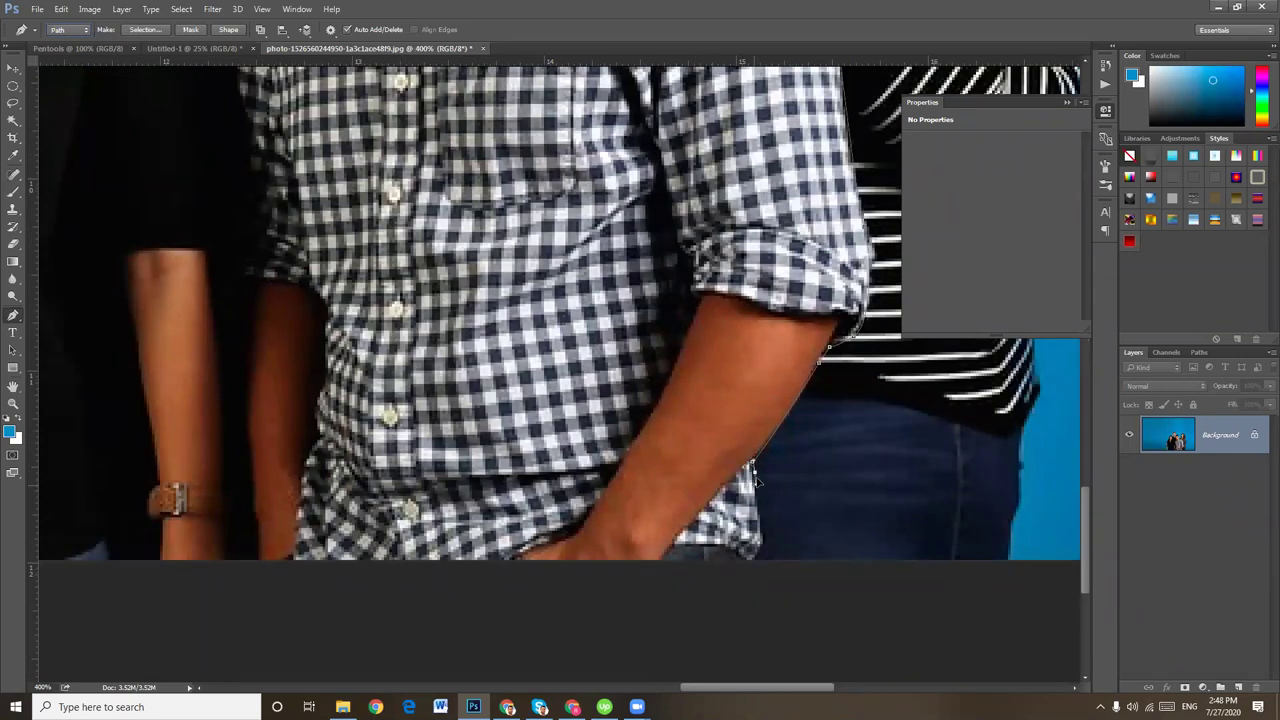
Extend the pen path along the photo's bottom past the jeans and up the woman's right side
{"action": "left_click", "coordinate": [766, 533]}
{"action": "left_click_drag", "start_coordinate": [766, 533], "coordinate": [858, 530]}
{"action": "key", "text": "ctrl+z"}
{"action": "left_click_drag", "start_coordinate": [758, 553], "coordinate": [728, 573]}
{"action": "left_click_drag", "start_coordinate": [932, 584], "coordinate": [979, 584]}
{"action": "key", "text": "ctrl+minus"}
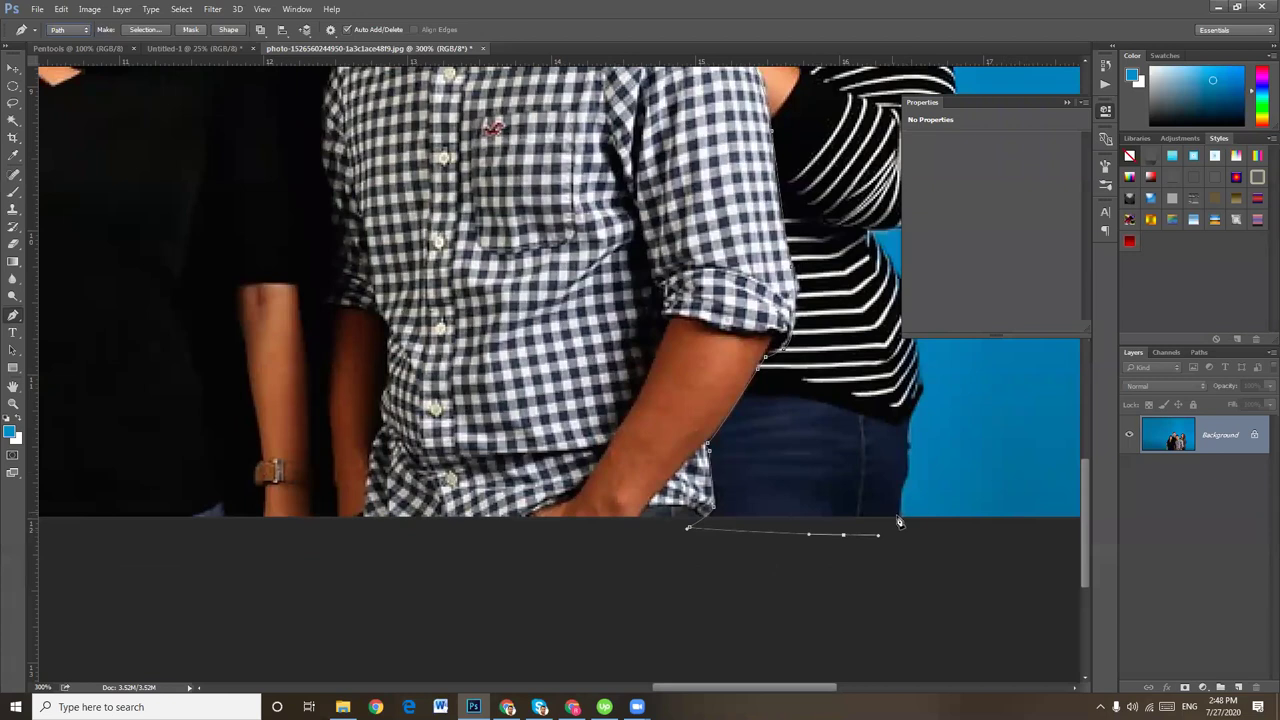
{"action": "left_click_drag", "start_coordinate": [906, 512], "coordinate": [920, 442]}
Trace the path up the woman's outer arm to her shoulder
{"action": "left_click_drag", "start_coordinate": [930, 380], "coordinate": [862, 590]}
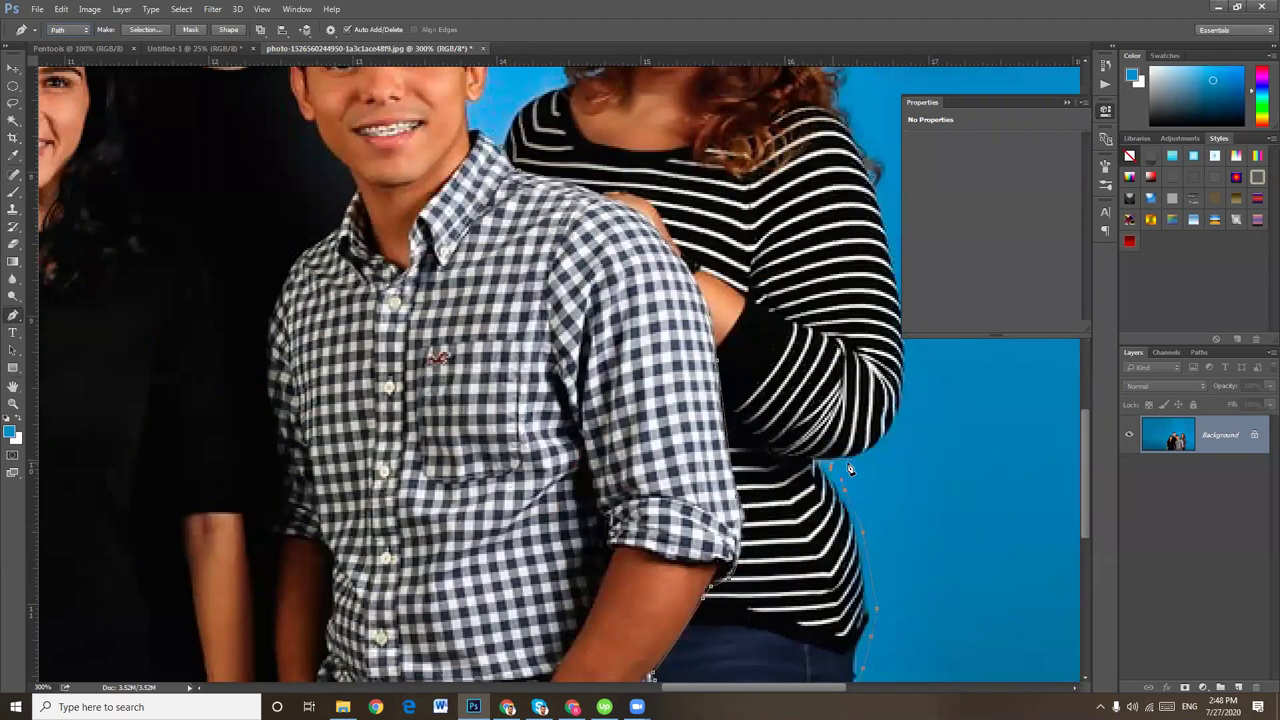
{"action": "left_click_drag", "start_coordinate": [879, 462], "coordinate": [802, 540]}
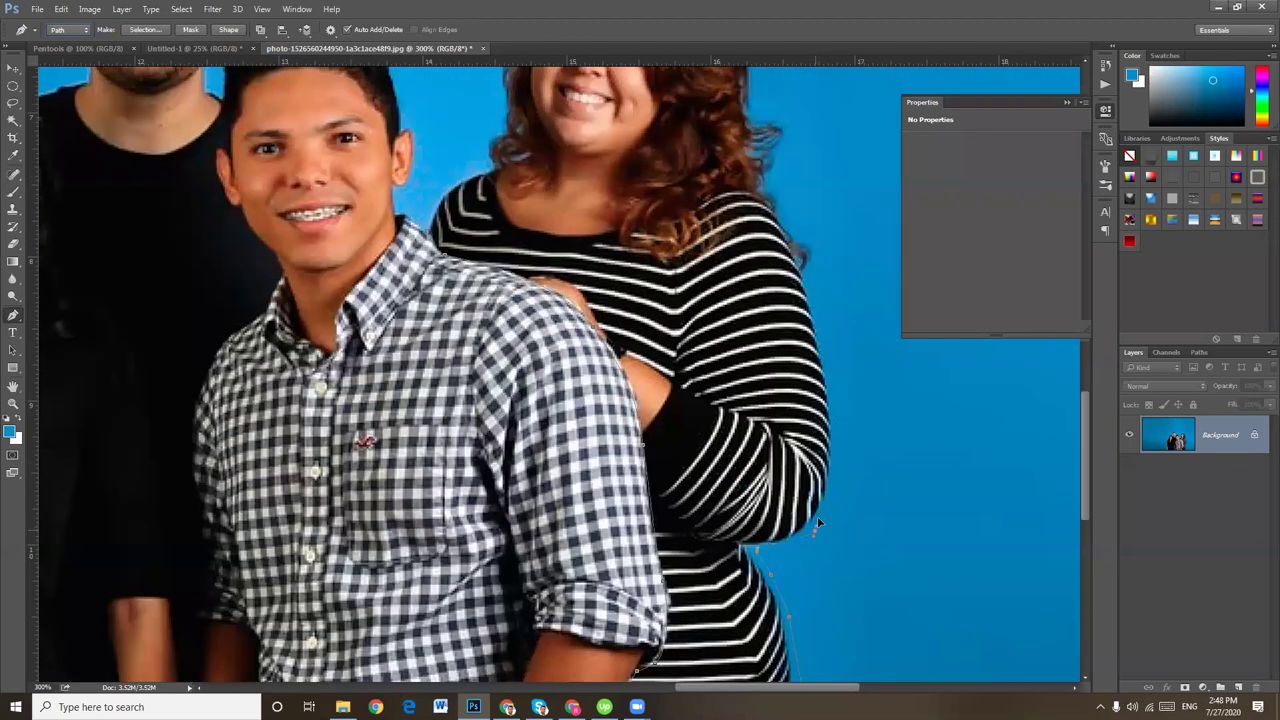
{"action": "left_click", "coordinate": [832, 480]}
{"action": "left_click", "coordinate": [834, 426]}
{"action": "left_click", "coordinate": [830, 364]}
{"action": "left_click", "coordinate": [823, 312]}
Continue the path up her curly hair, over her head, and down its left side
{"action": "left_click_drag", "start_coordinate": [806, 287], "coordinate": [810, 427]}
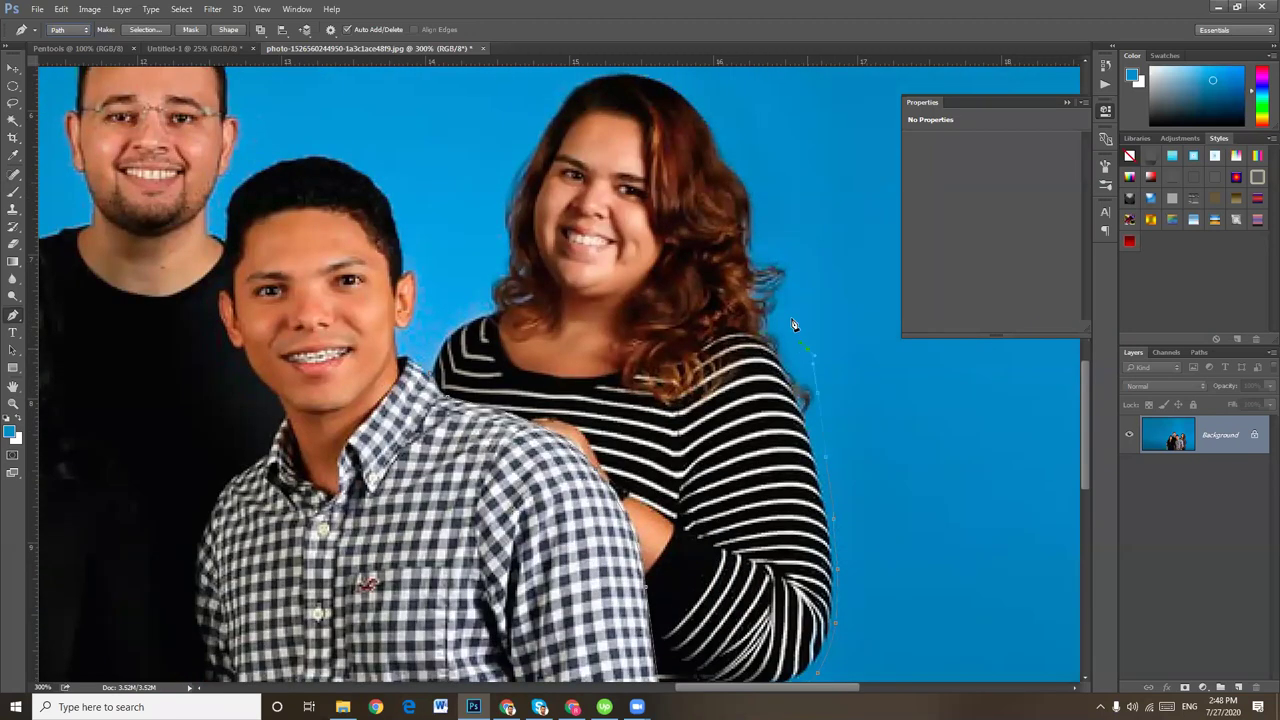
{"action": "left_click", "coordinate": [800, 232]}
{"action": "left_click", "coordinate": [772, 217]}
{"action": "left_click", "coordinate": [760, 190]}
{"action": "left_click_drag", "start_coordinate": [731, 151], "coordinate": [750, 234]}
{"action": "left_click", "coordinate": [752, 237]}
{"action": "left_click_drag", "start_coordinate": [668, 198], "coordinate": [638, 204]}
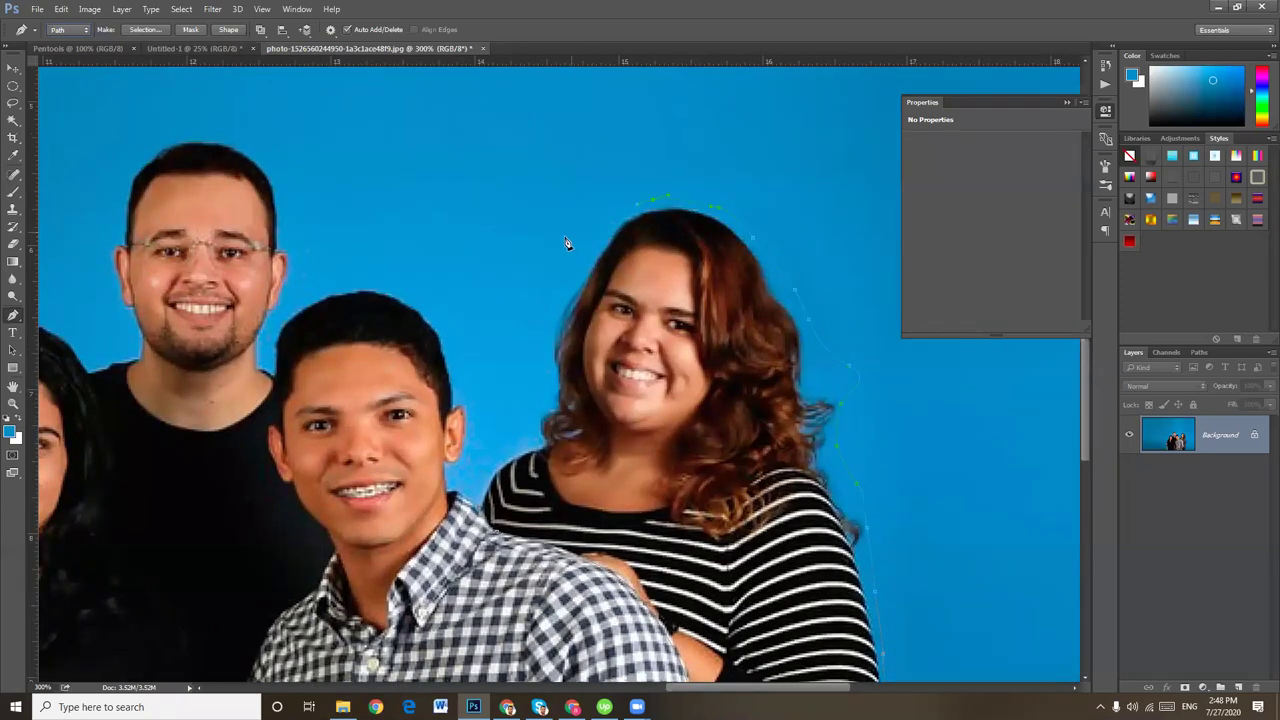
{"action": "left_click", "coordinate": [564, 285]}
Convert the Work Path into a selection around the right-hand woman, then return to Layers
{"action": "left_click", "coordinate": [1200, 353]}
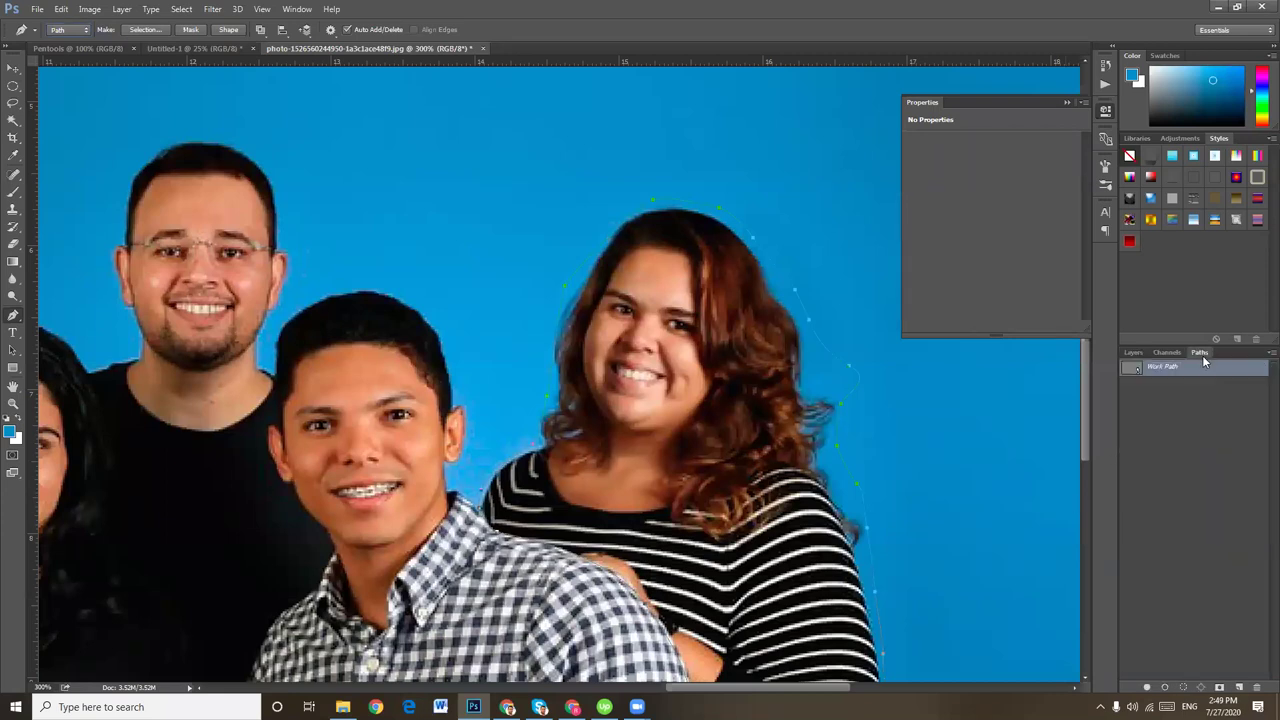
{"action": "left_click", "coordinate": [1175, 370]}
{"action": "key", "text": "ctrl+Return"}
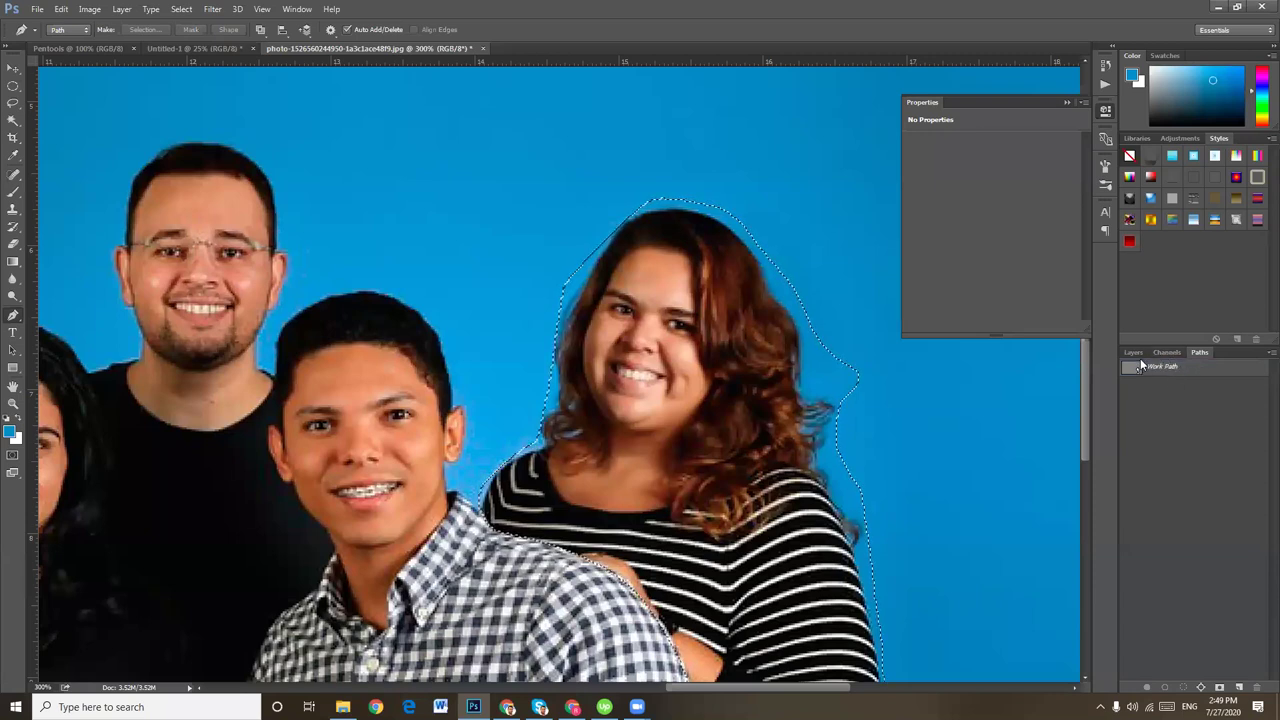
{"action": "left_click", "coordinate": [1132, 352]}
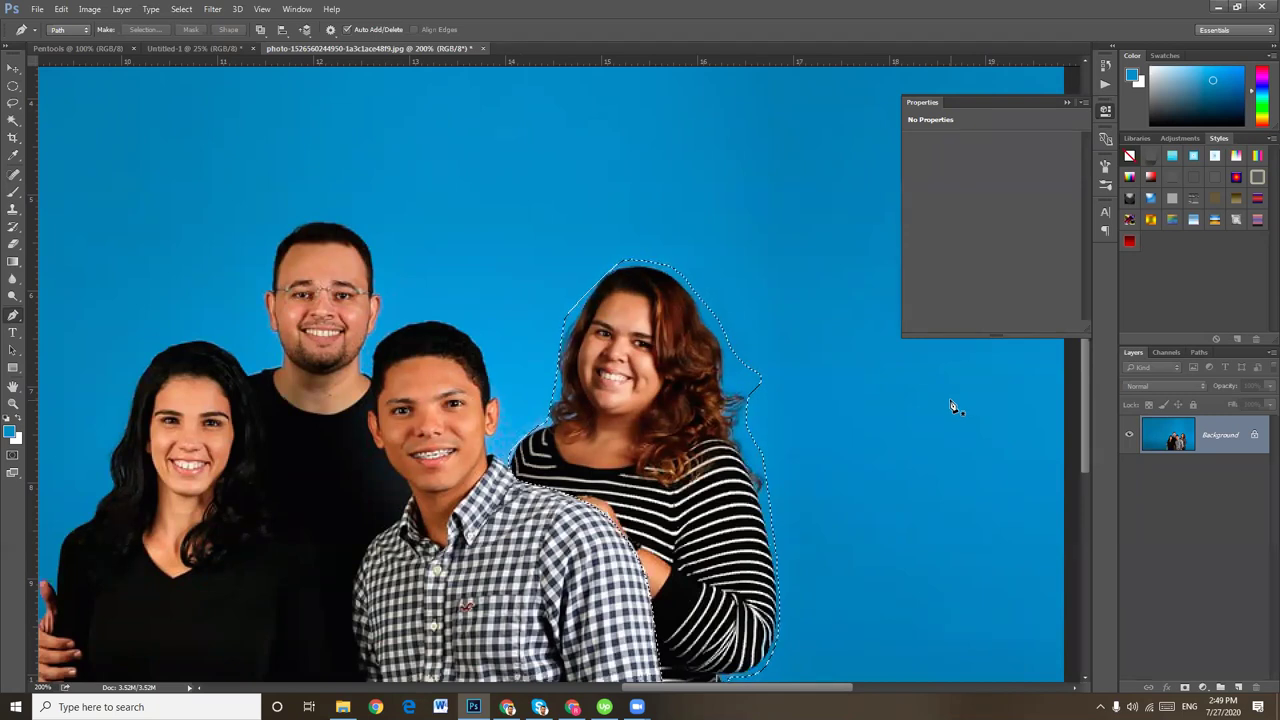
{"action": "left_click_drag", "start_coordinate": [868, 514], "coordinate": [853, 420]}
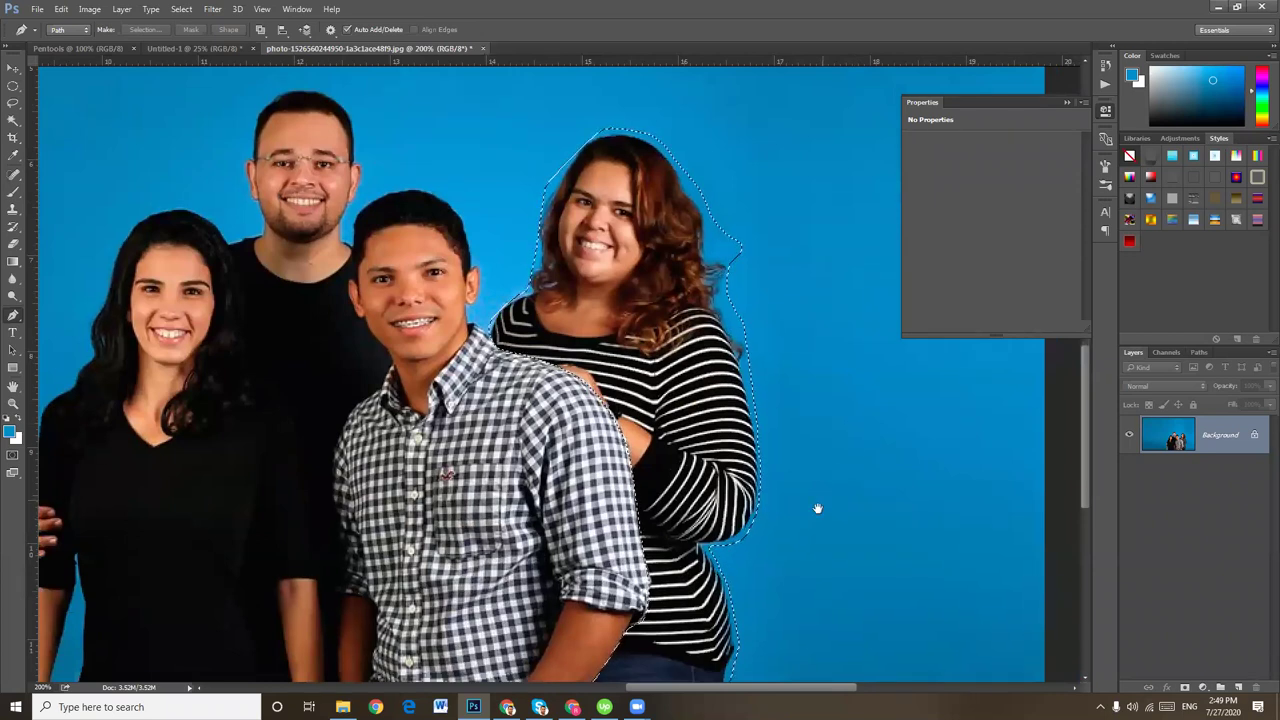
{"action": "left_click_drag", "start_coordinate": [817, 509], "coordinate": [817, 482]}
{"action": "left_click_drag", "start_coordinate": [799, 534], "coordinate": [808, 463]}
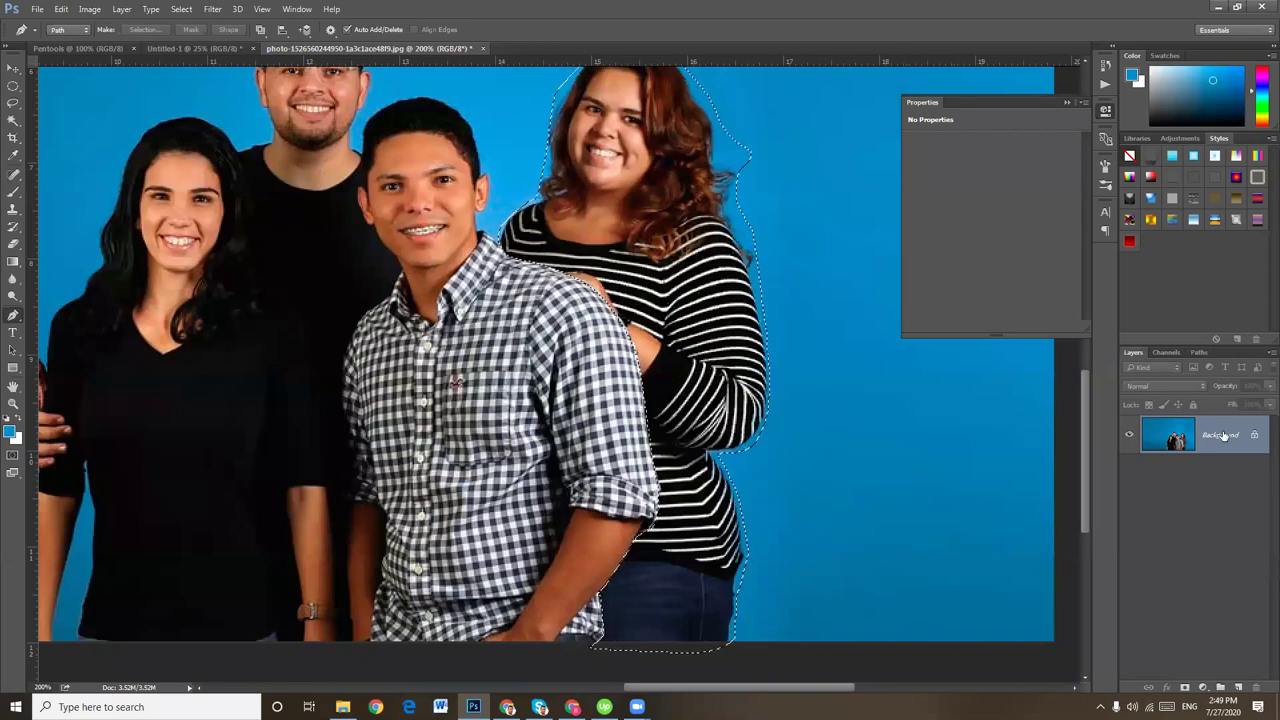
Duplicate Background, hide the original, and delete the selected woman from Background copy
{"action": "left_click_drag", "start_coordinate": [1234, 458], "coordinate": [1238, 688]}
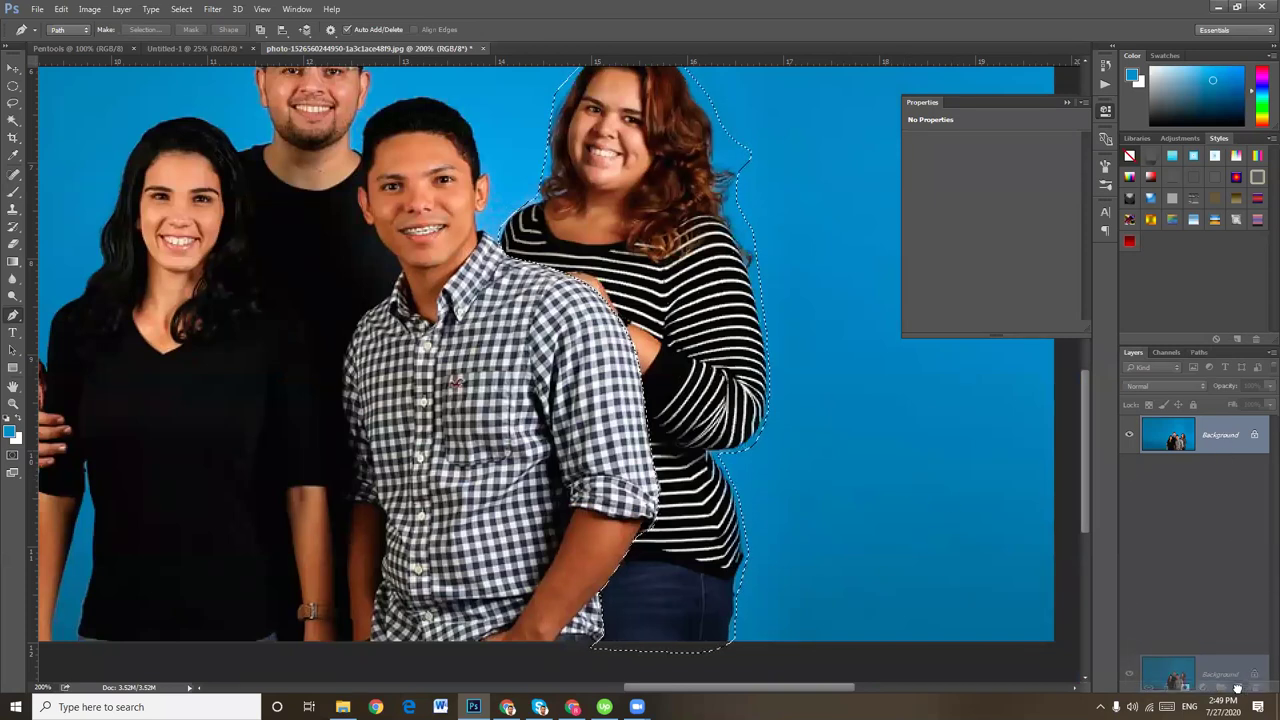
{"action": "left_click_drag", "start_coordinate": [1238, 688], "coordinate": [1240, 688]}
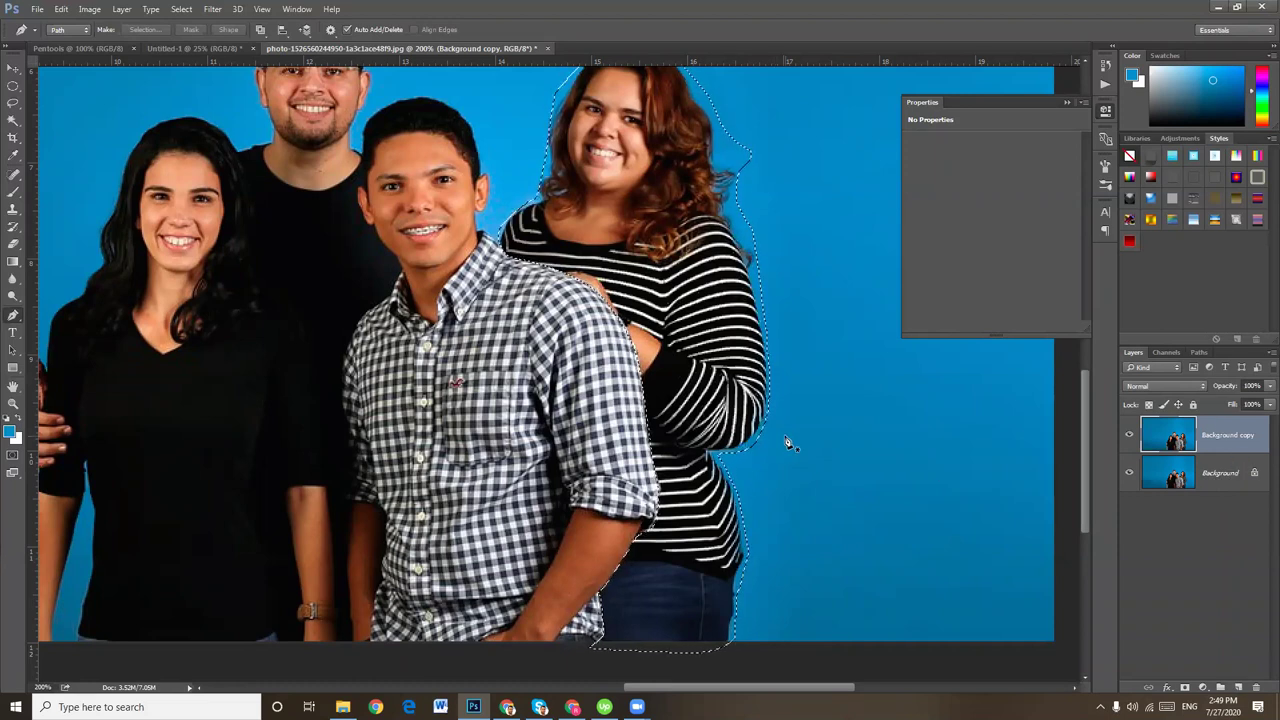
{"action": "left_click", "coordinate": [1130, 473]}
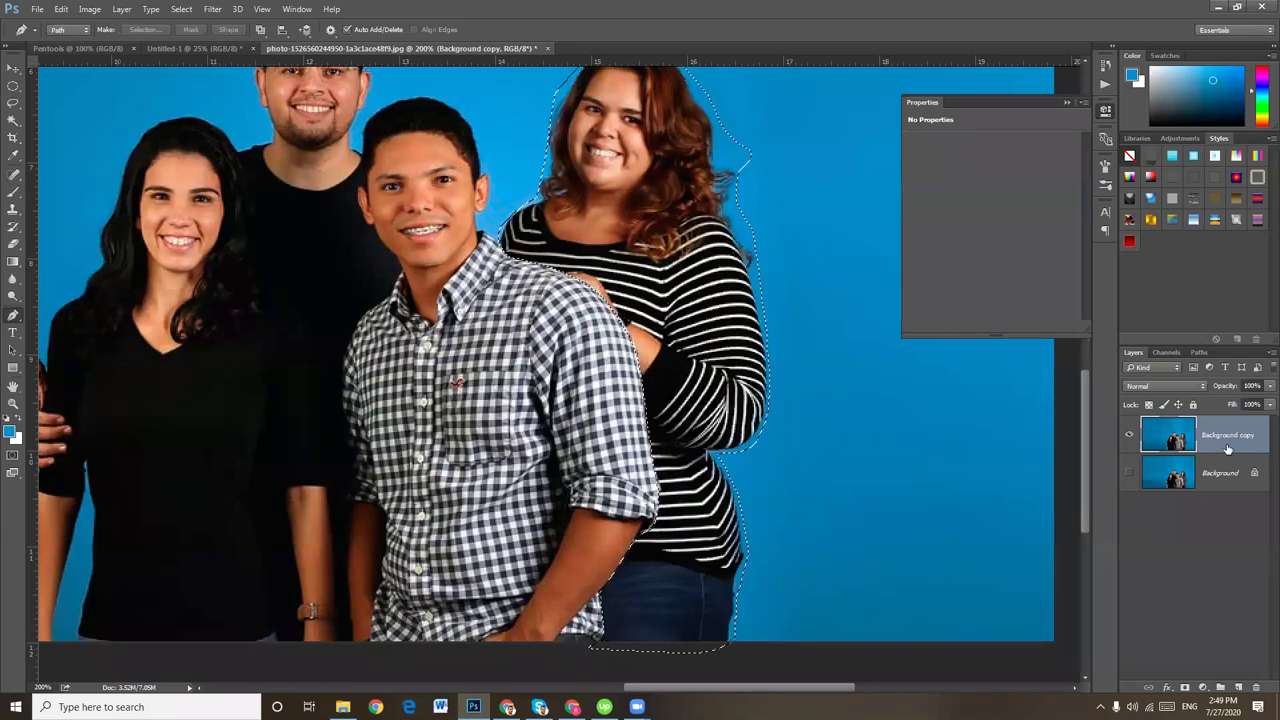
{"action": "key", "text": "Delete"}
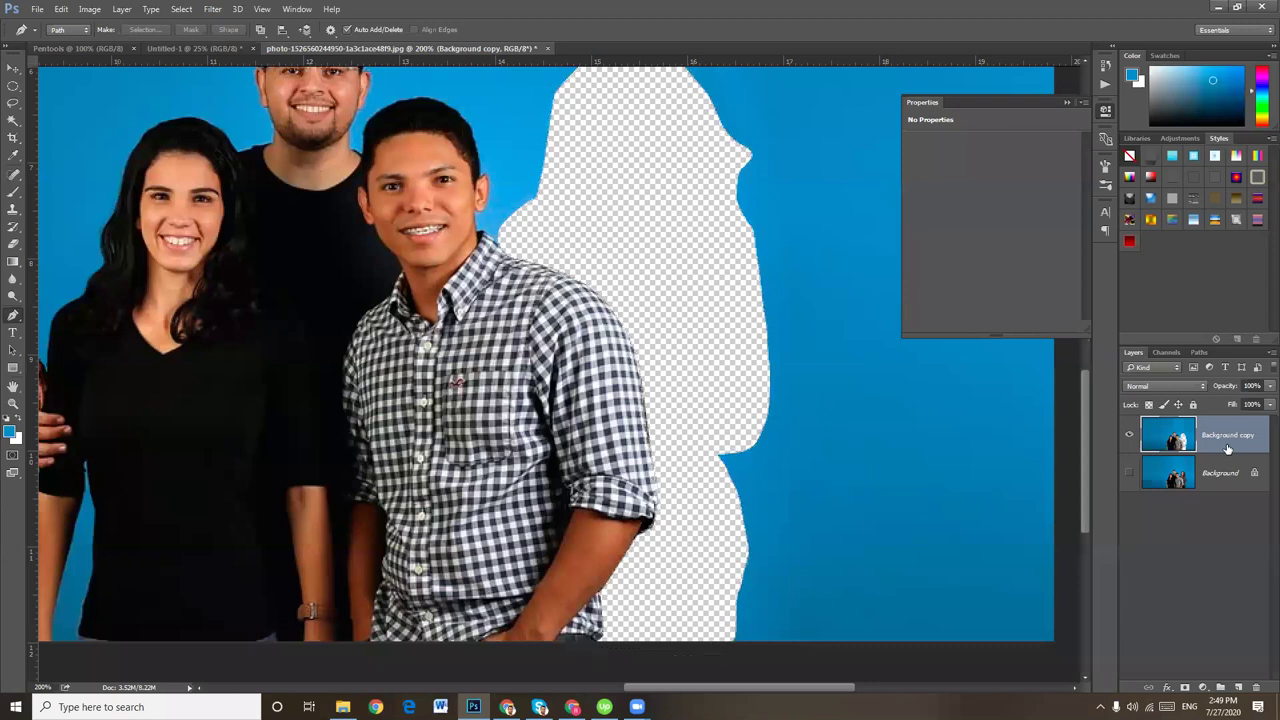
{"action": "key", "text": "ctrl+minus"}
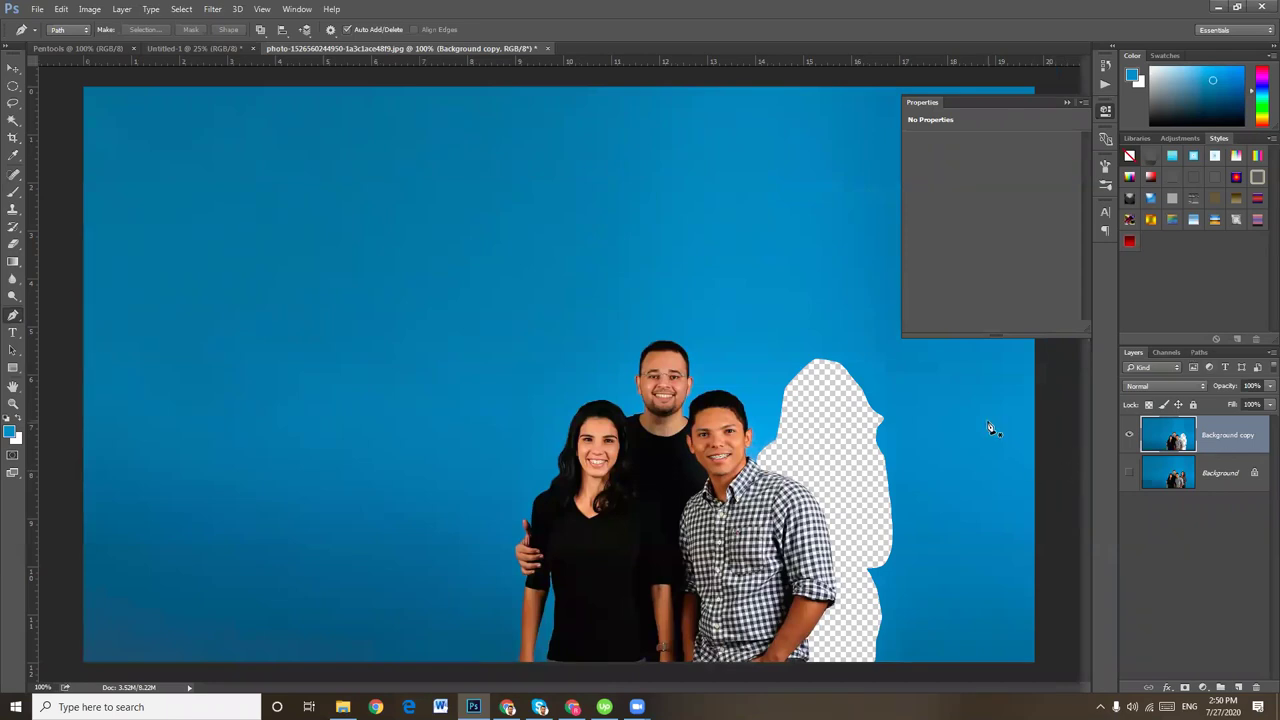
Switch to the Rectangular Marquee tool with the Background layer targeted
{"action": "left_click", "coordinate": [13, 86]}
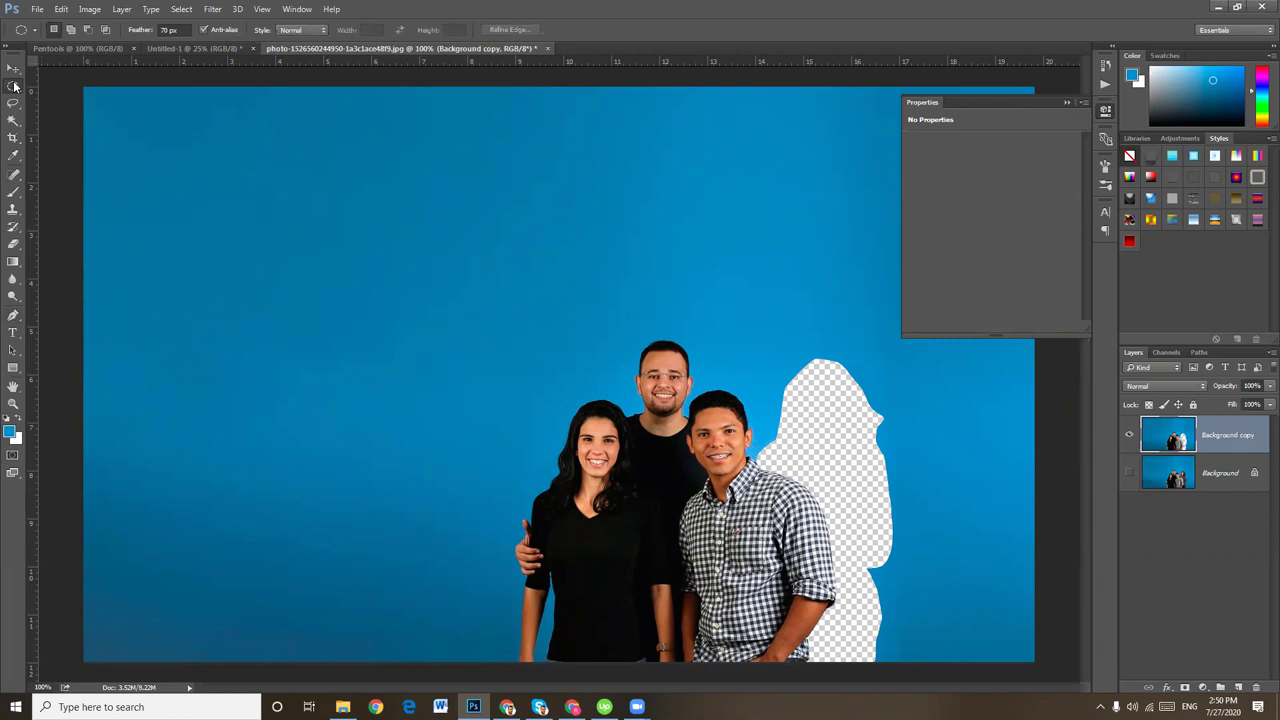
{"action": "right_click", "coordinate": [13, 86]}
{"action": "left_click", "coordinate": [60, 88]}
{"action": "left_click", "coordinate": [1220, 481]}
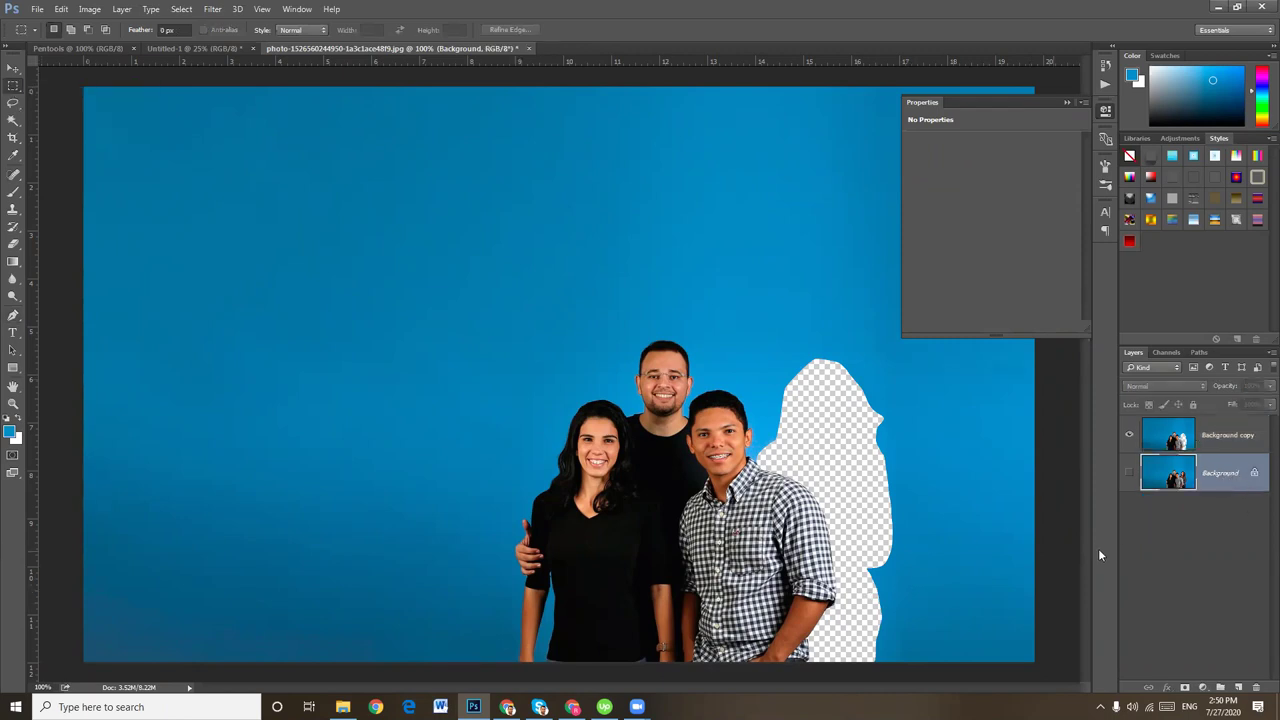
{"action": "key", "text": "ctrl+plus"}
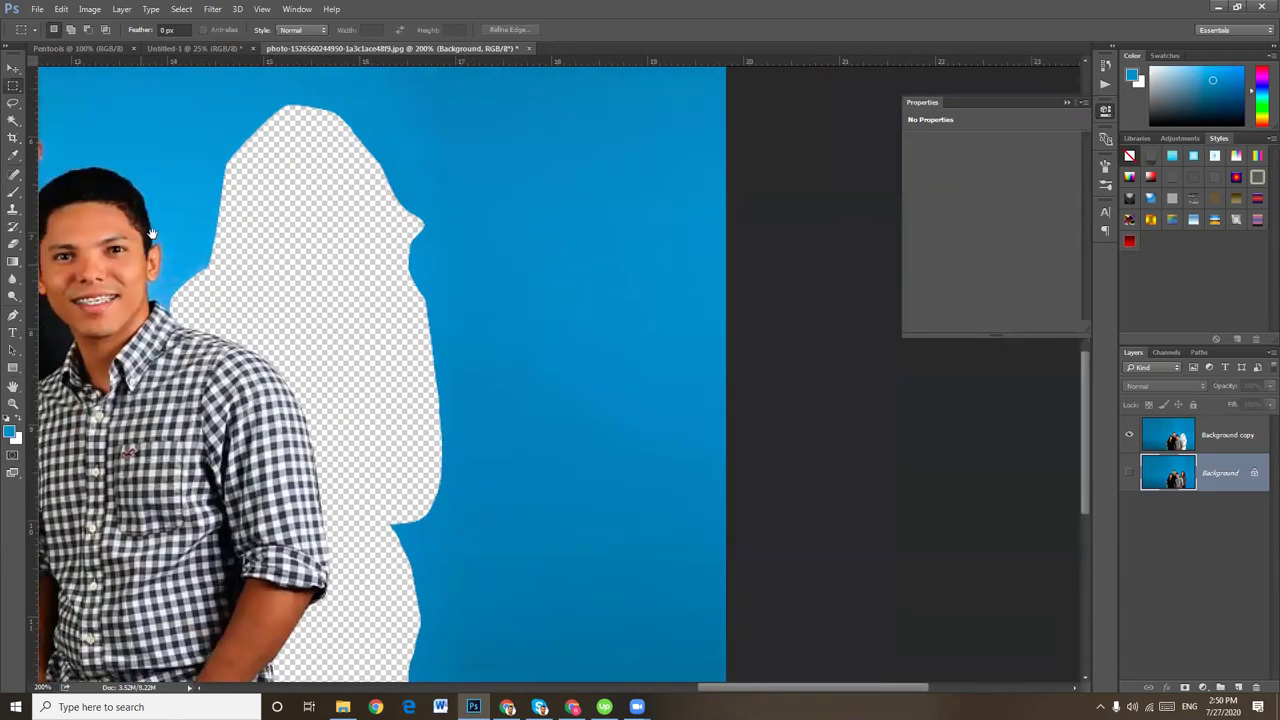
{"action": "left_click_drag", "start_coordinate": [151, 233], "coordinate": [161, 201]}
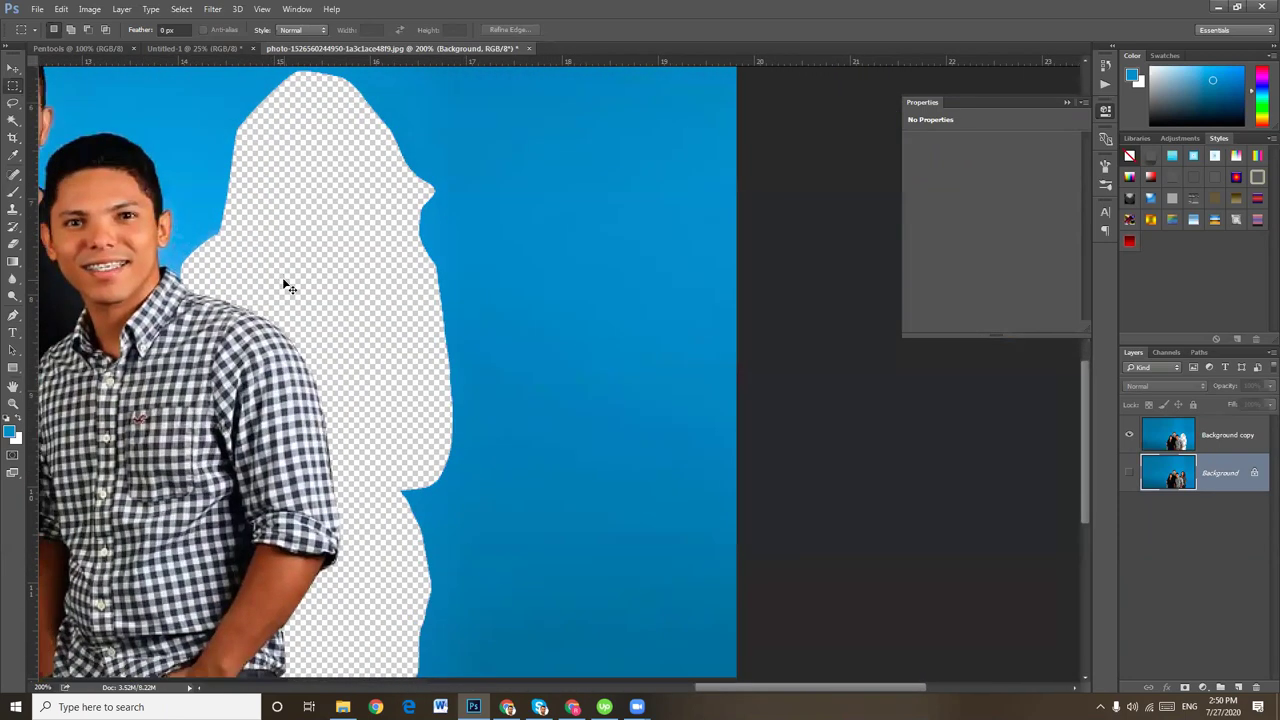
{"action": "key", "text": "ctrl+minus"}
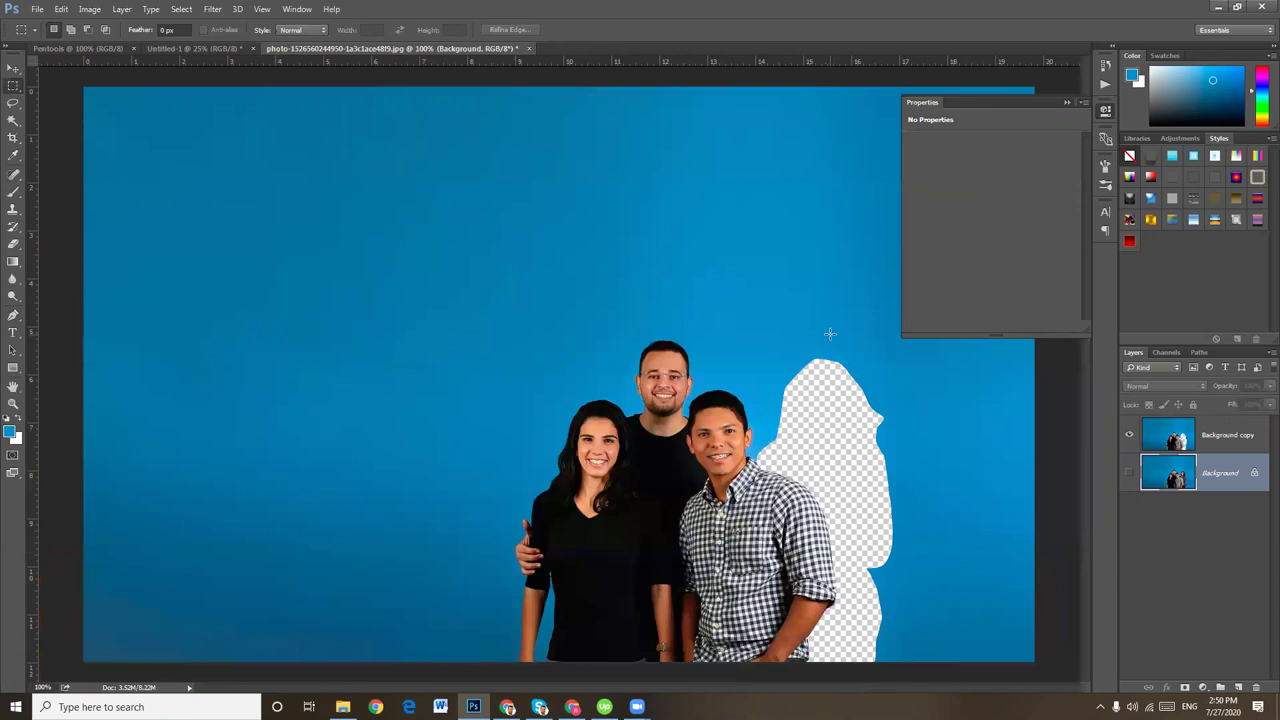
Select the right-side blue backdrop strip and copy it onto a new Layer 1
{"action": "left_click_drag", "start_coordinate": [828, 329], "coordinate": [1045, 625]}
{"action": "left_click", "coordinate": [841, 328]}
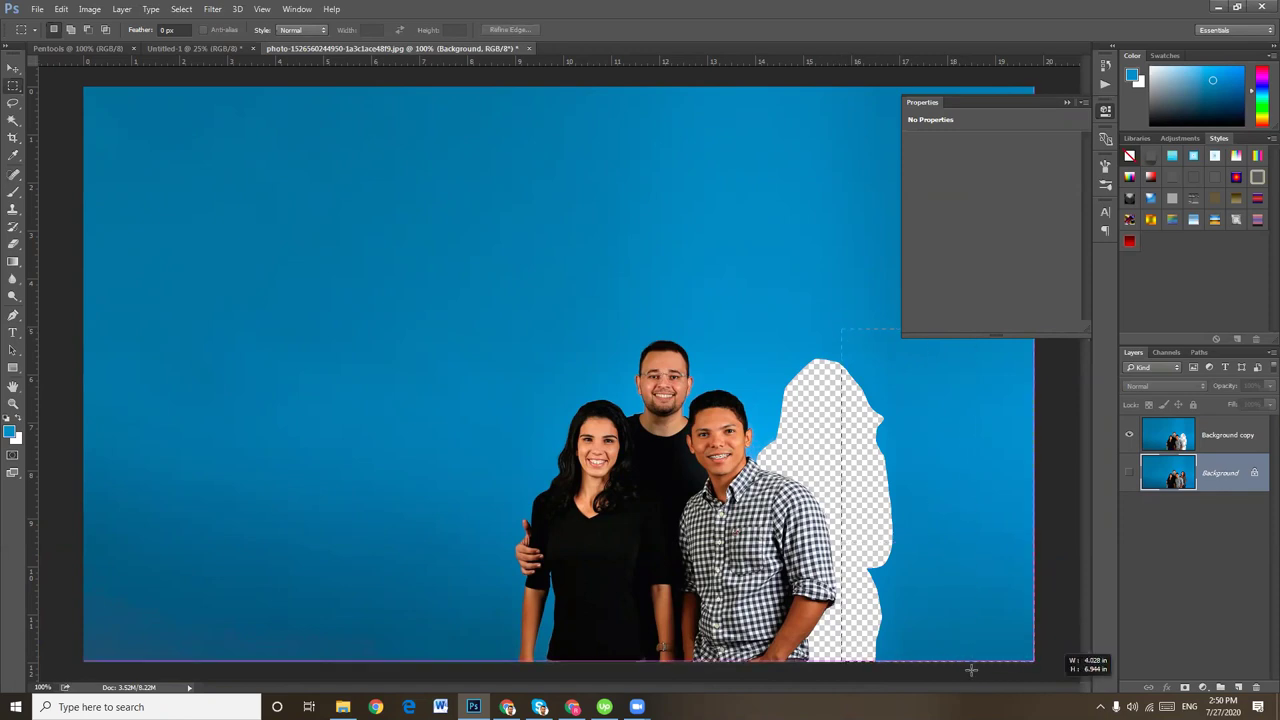
{"action": "left_click_drag", "start_coordinate": [970, 670], "coordinate": [1090, 650]}
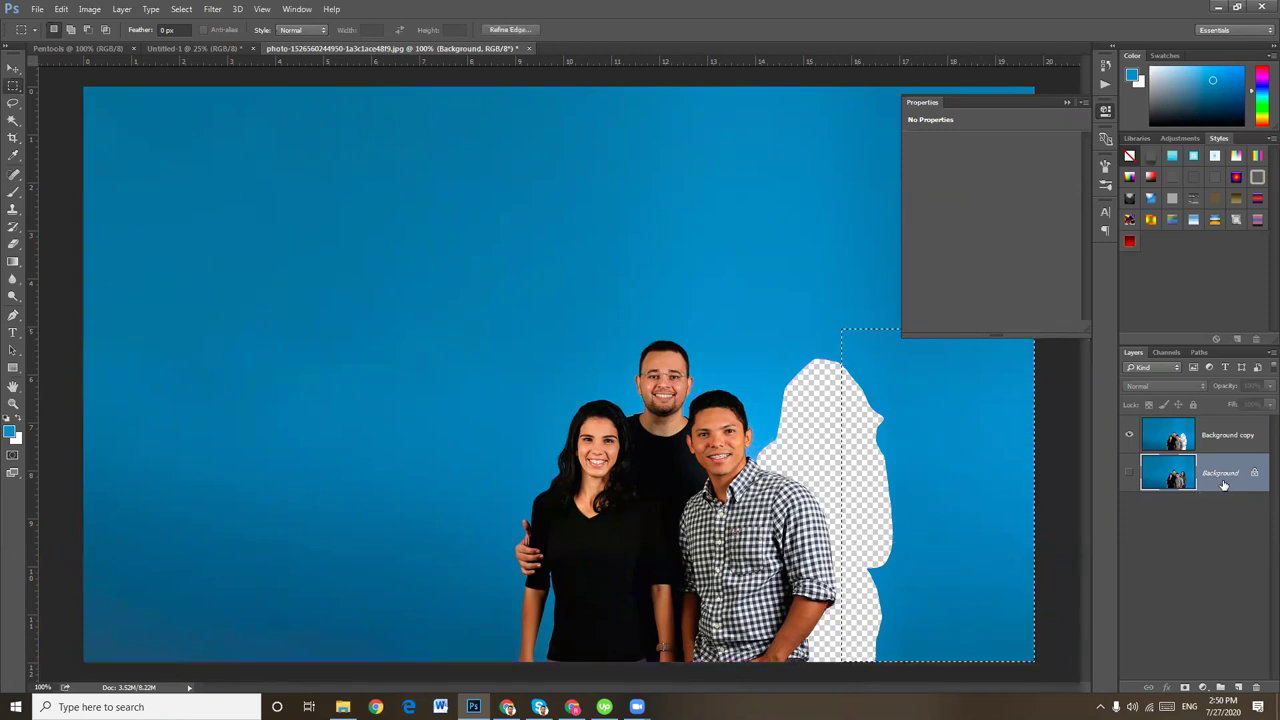
{"action": "left_click", "coordinate": [1129, 473]}
{"action": "key", "text": "ctrl+j"}
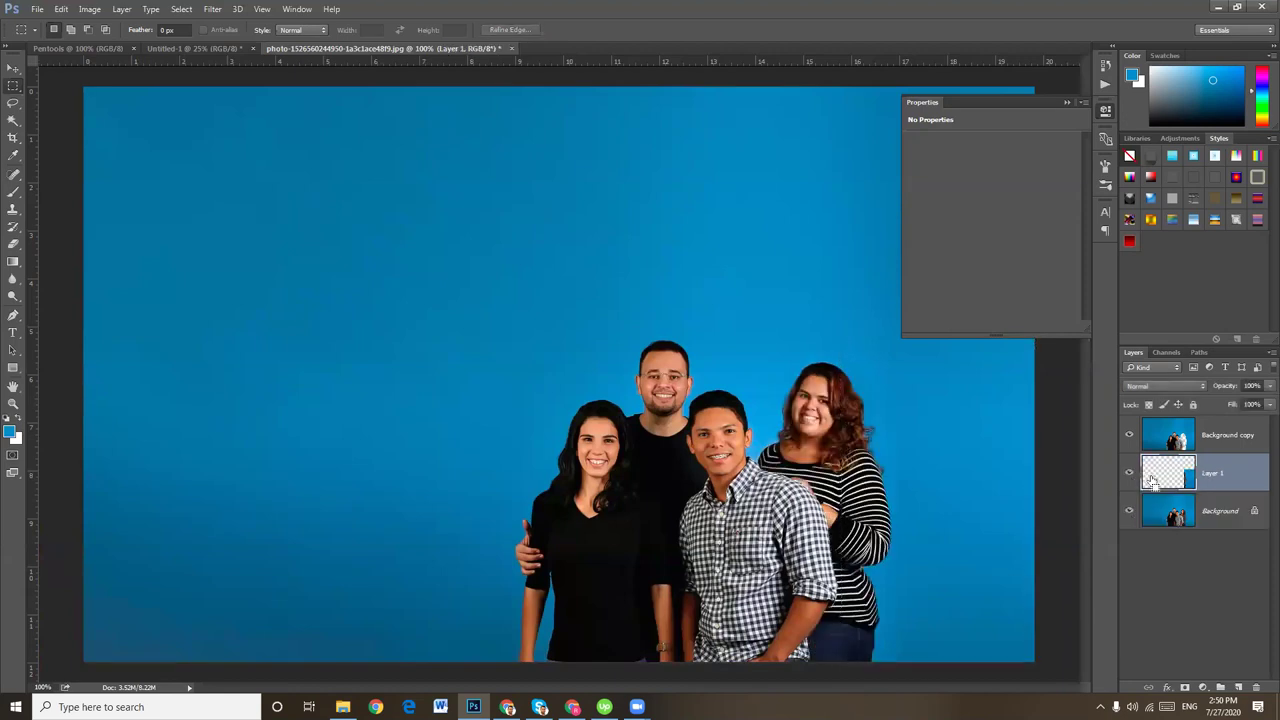
Hide Background and shift the Layer 1 backdrop patch left to cover the woman
{"action": "left_click", "coordinate": [1129, 510]}
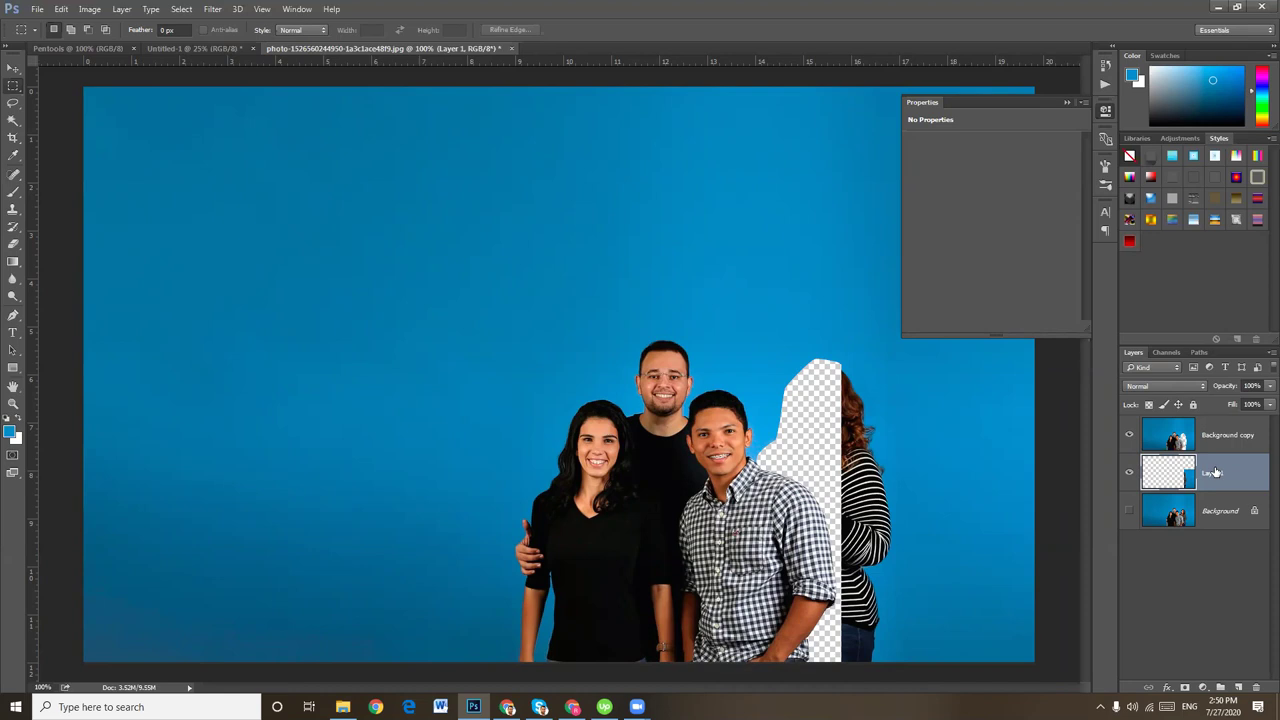
{"action": "left_click", "coordinate": [15, 68]}
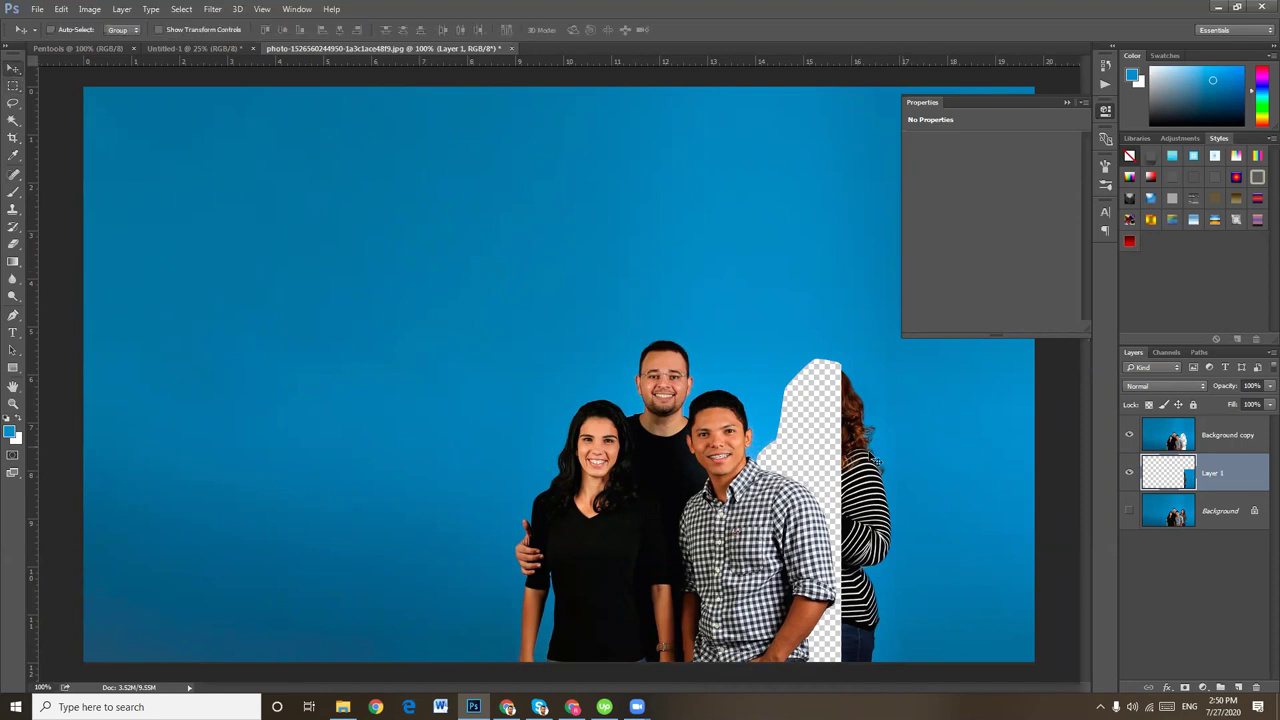
{"action": "left_click_drag", "start_coordinate": [896, 470], "coordinate": [783, 480]}
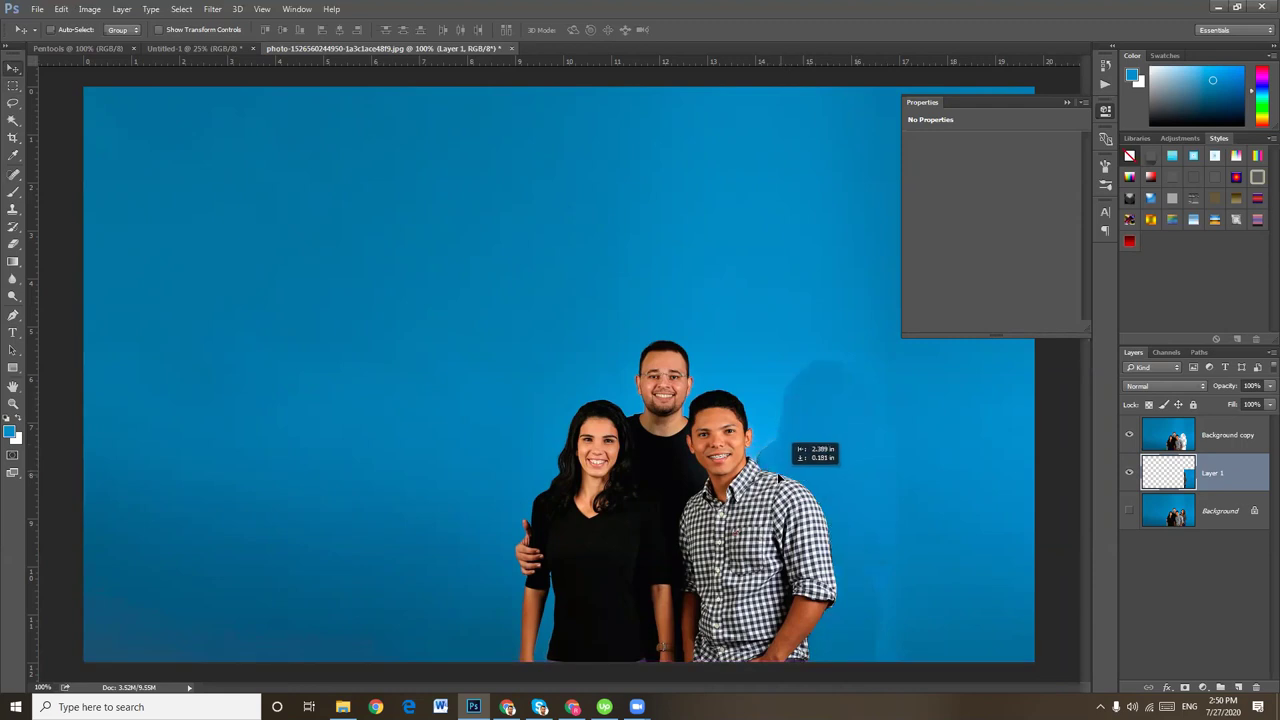
{"action": "mouse_move", "coordinate": [783, 480]}
{"action": "left_mouse_down"}
{"action": "mouse_move", "coordinate": [885, 480]}
{"action": "mouse_move", "coordinate": [791, 467]}
{"action": "left_mouse_up"}
{"action": "key", "text": "ctrl+t"}
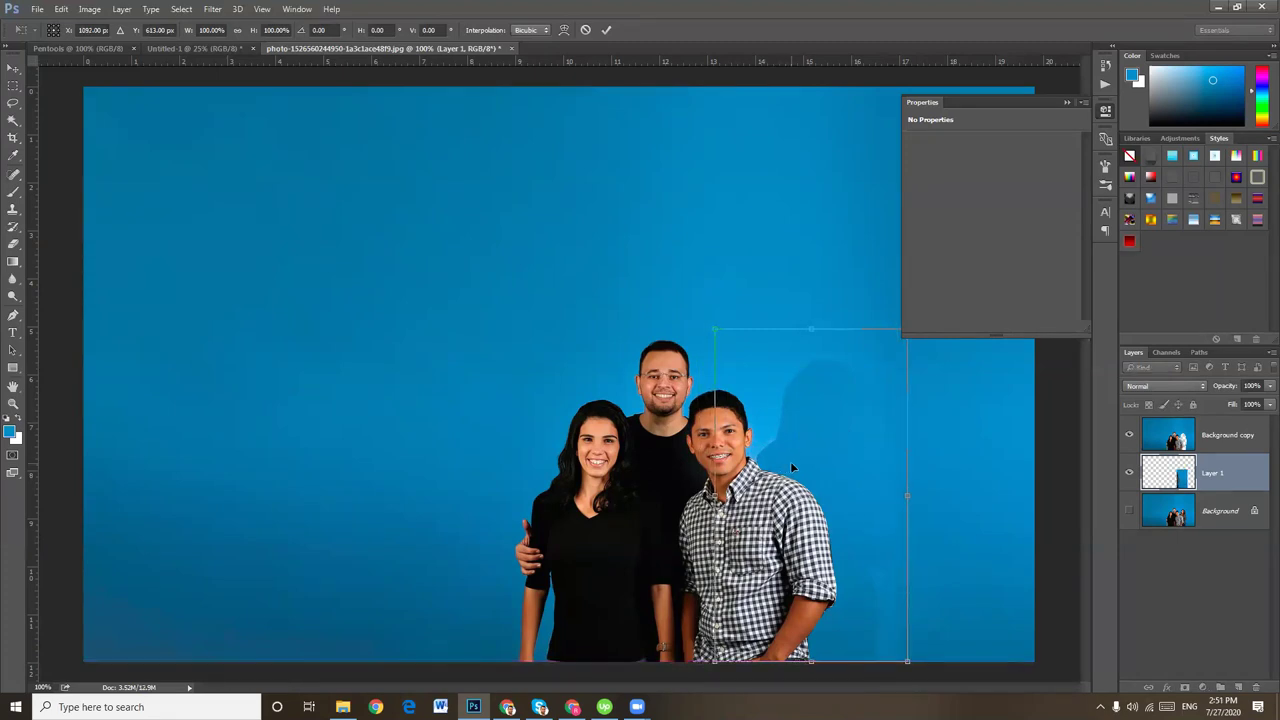
{"action": "key", "text": "Return"}
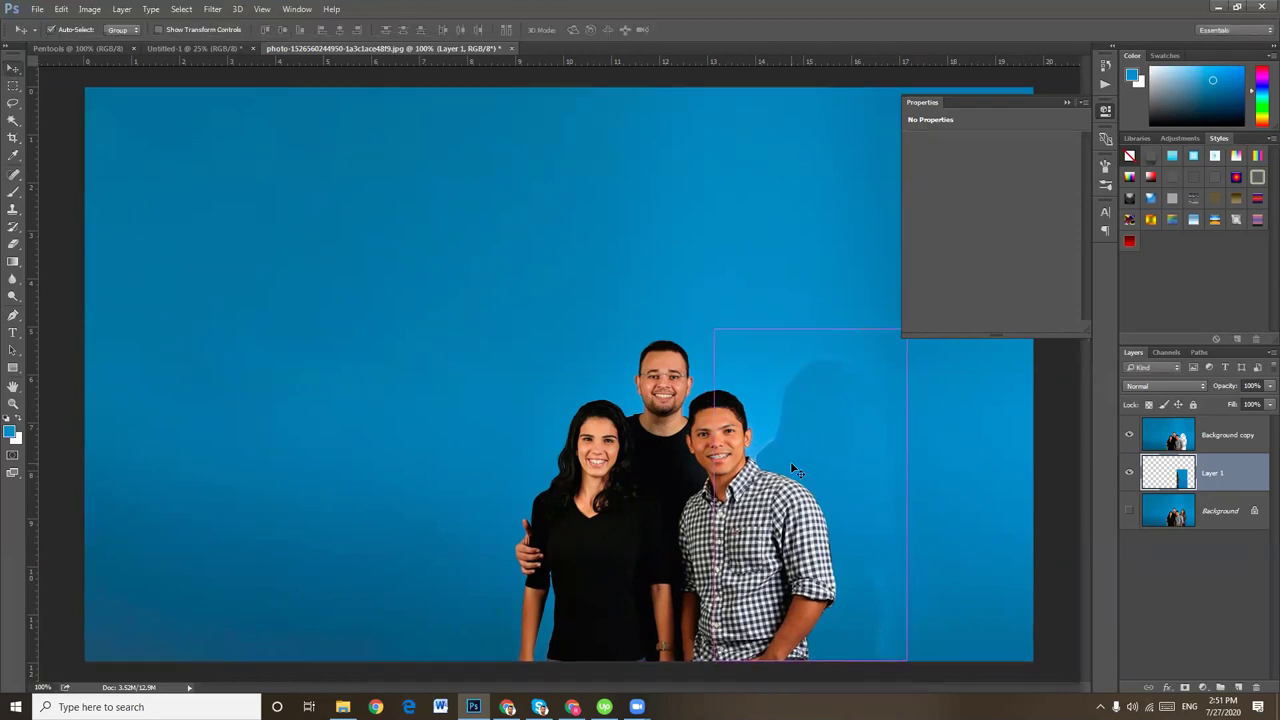
{"action": "key", "text": "ctrl+minus"}
{"action": "key", "text": "ctrl+plus"}
{"action": "key", "text": "ctrl+plus"}
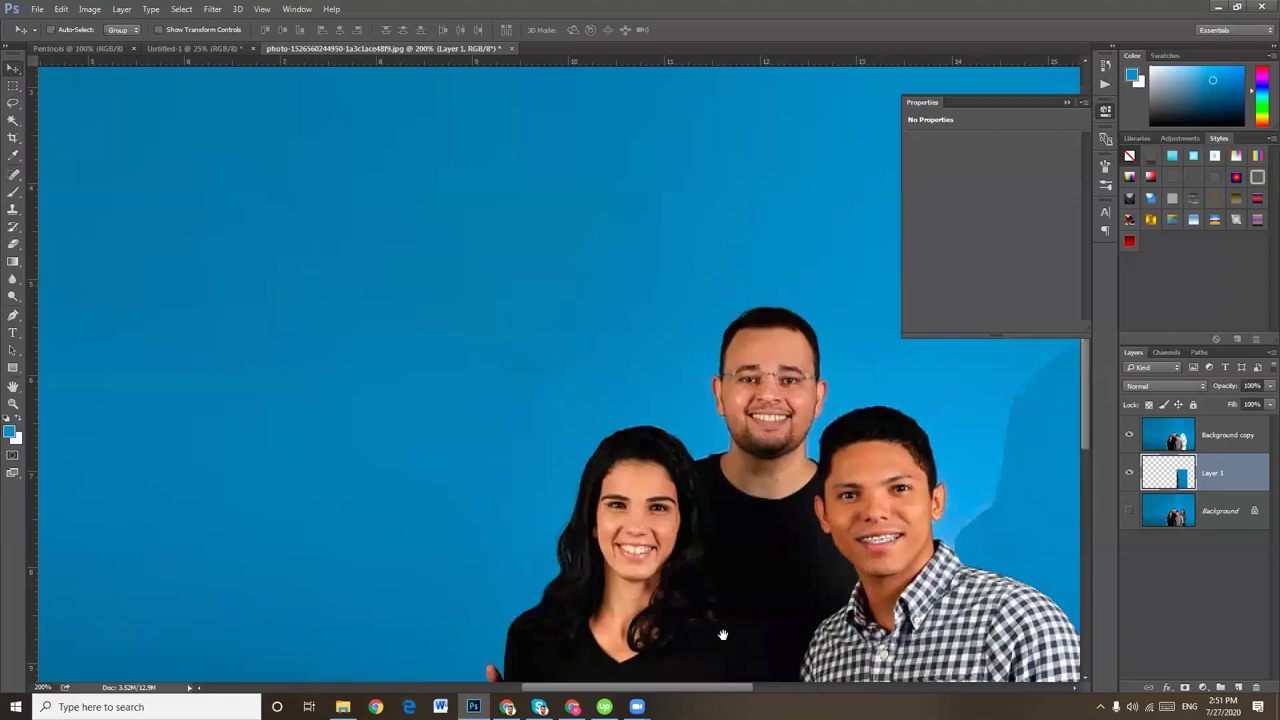
{"action": "left_click_drag", "start_coordinate": [695, 521], "coordinate": [422, 521]}
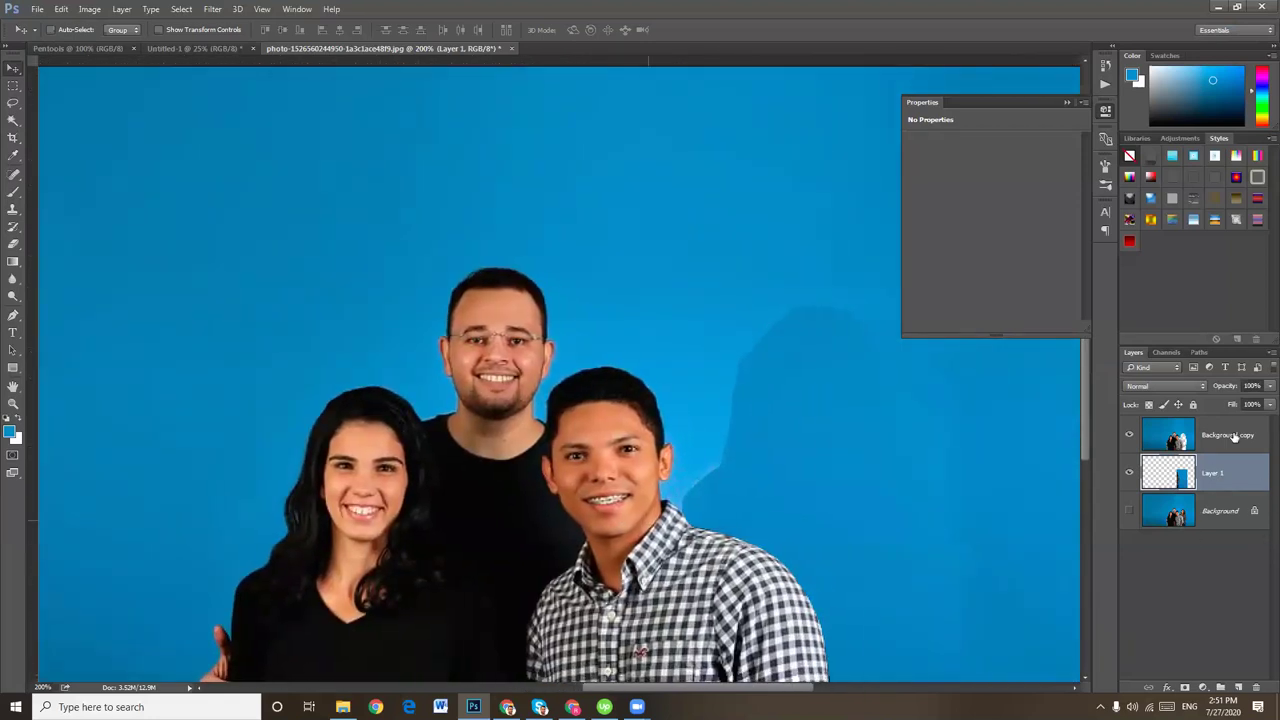
Add an empty Layer 2 directly above Background copy
{"action": "left_click", "coordinate": [1230, 436]}
{"action": "left_click", "coordinate": [1238, 688]}
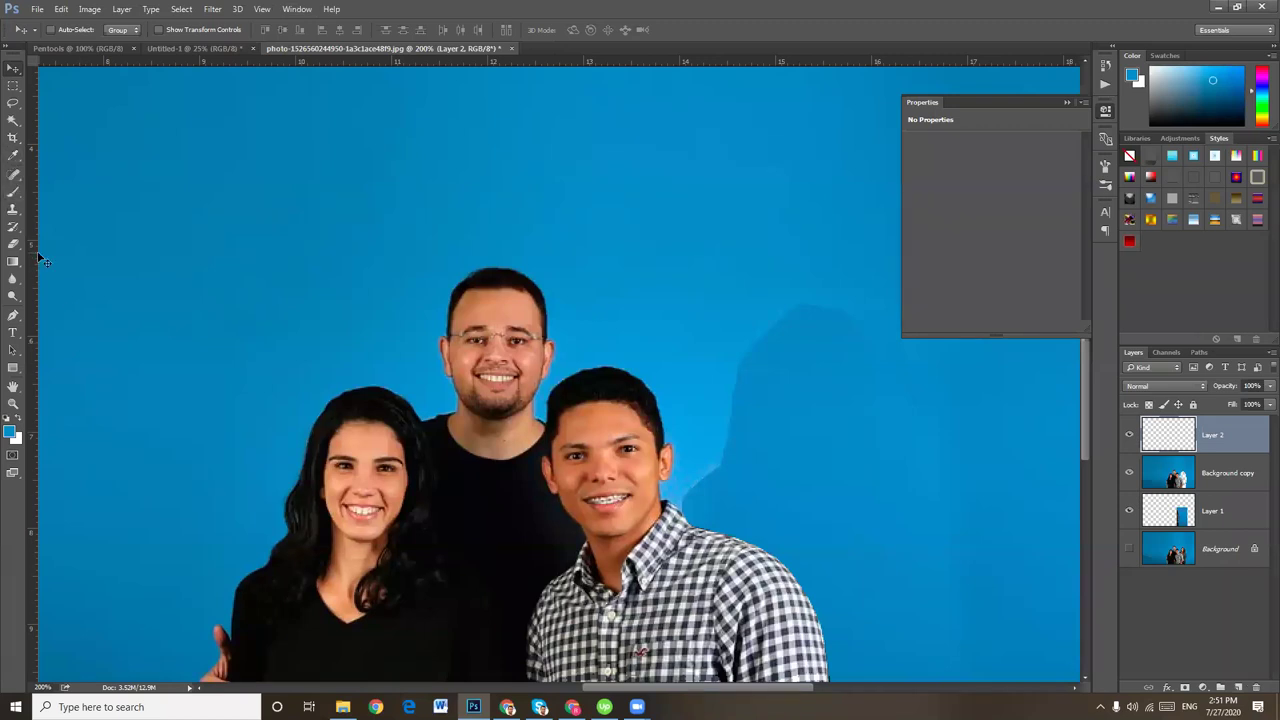
Set up the Clone Stamp, sampling clean backdrop with a roughly 20 px brush at 500%
{"action": "left_click", "coordinate": [12, 211]}
{"action": "left_click", "coordinate": [12, 211]}
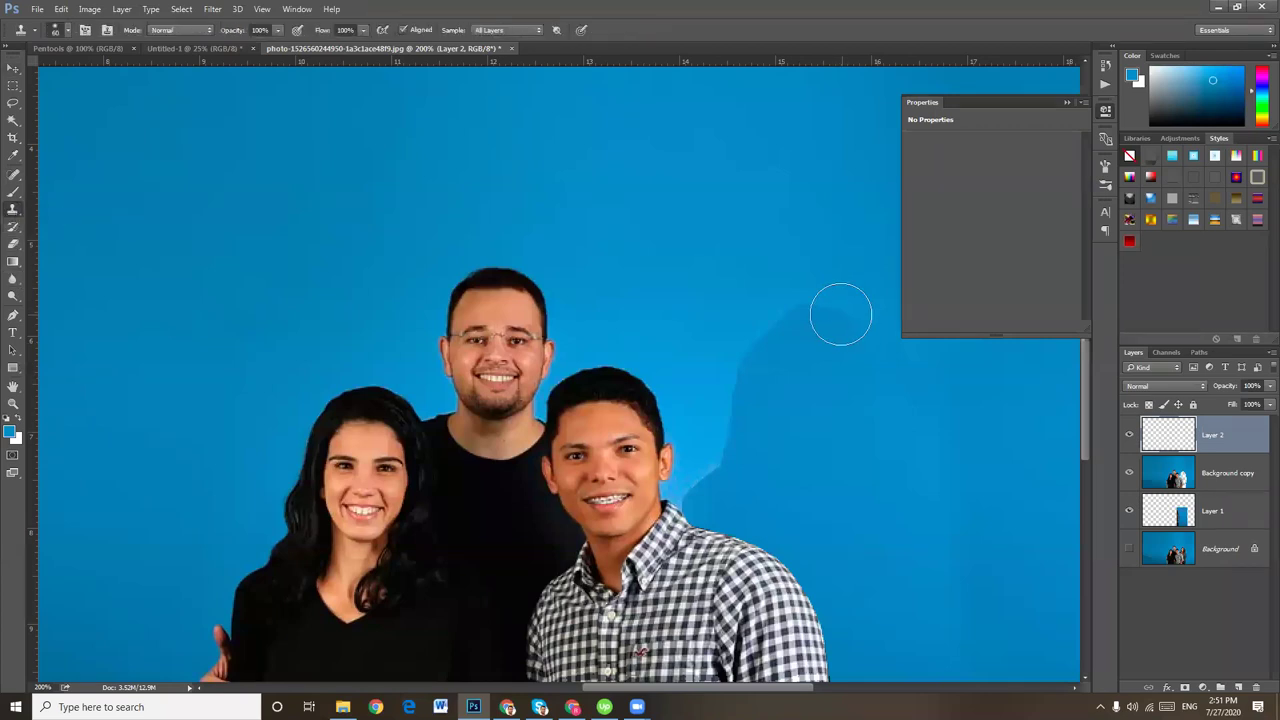
{"action": "left_click", "coordinate": [825, 303], "text": "alt"}
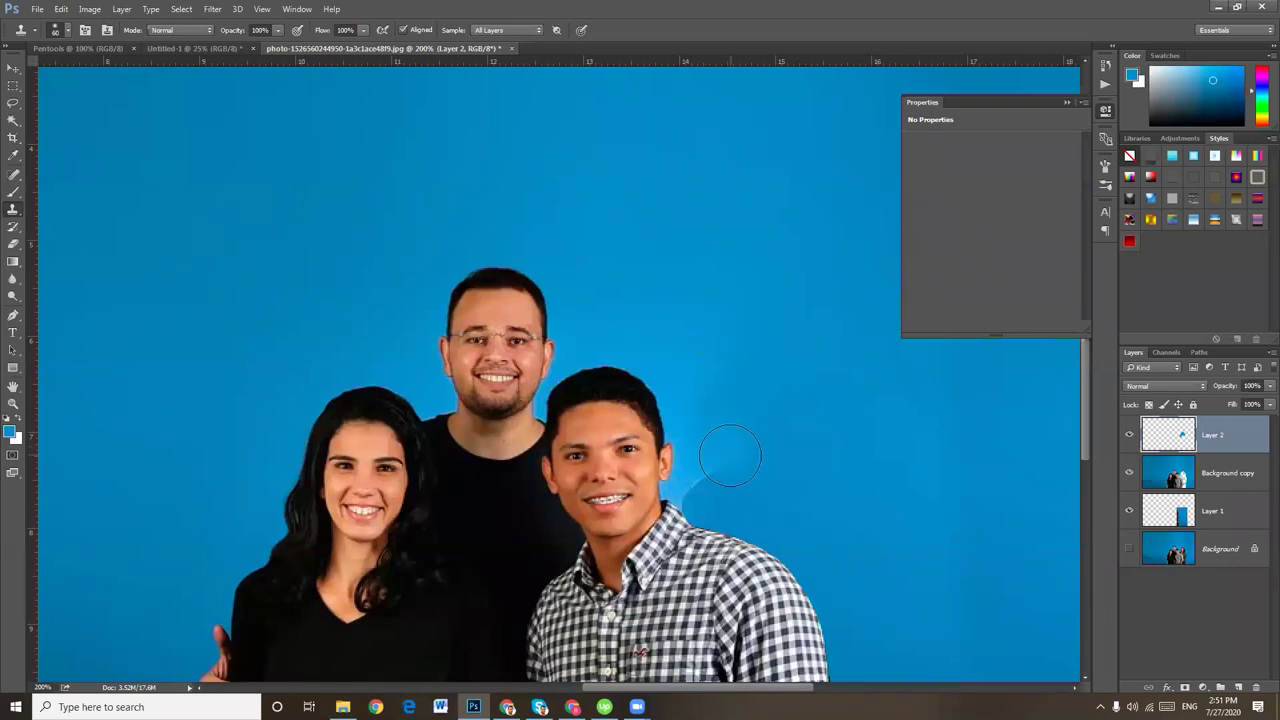
{"action": "key", "text": "ctrl+plus"}
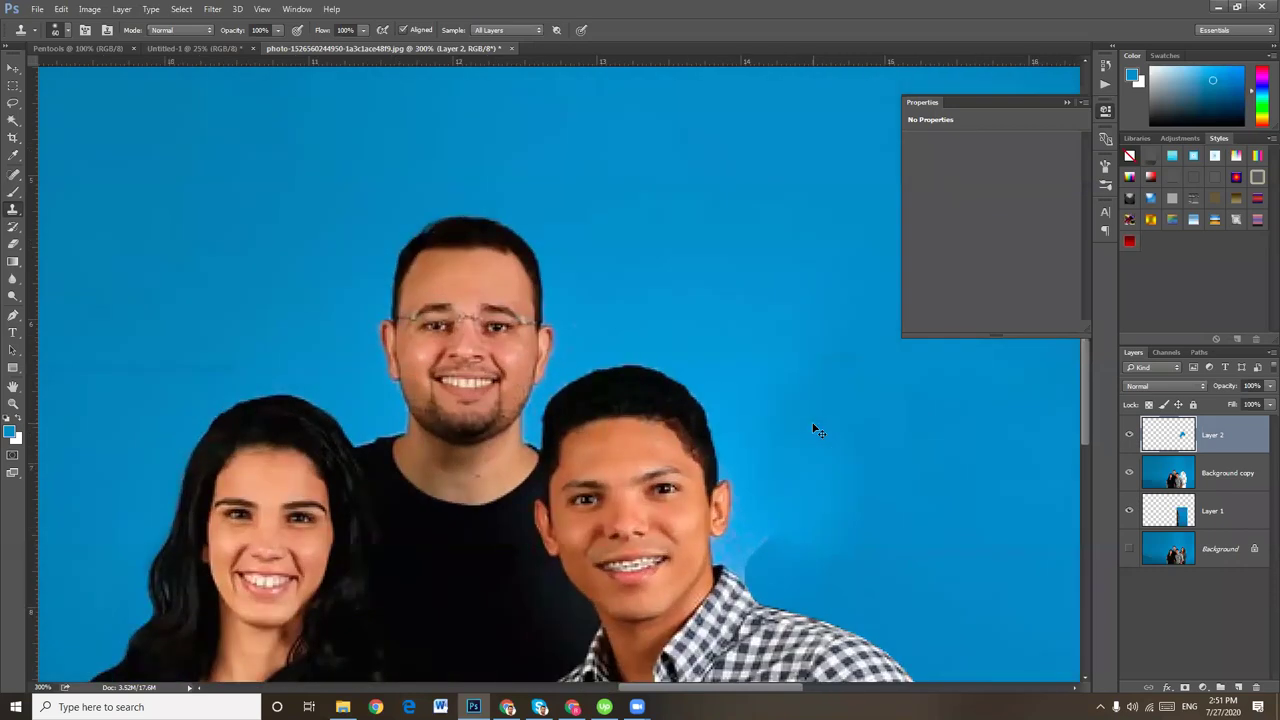
{"action": "key", "text": "ctrl+plus"}
{"action": "key", "text": "ctrl+plus"}
{"action": "mouse_move", "coordinate": [776, 375]}
{"action": "left_mouse_down"}
{"action": "mouse_move", "coordinate": [500, 191]}
{"action": "mouse_move", "coordinate": [496, 140]}
{"action": "left_mouse_up"}
{"action": "key", "text": "bracketleft"}
{"action": "key", "text": "bracketleft"}
{"action": "key", "text": "bracketleft"}
{"action": "key", "text": "bracketleft"}
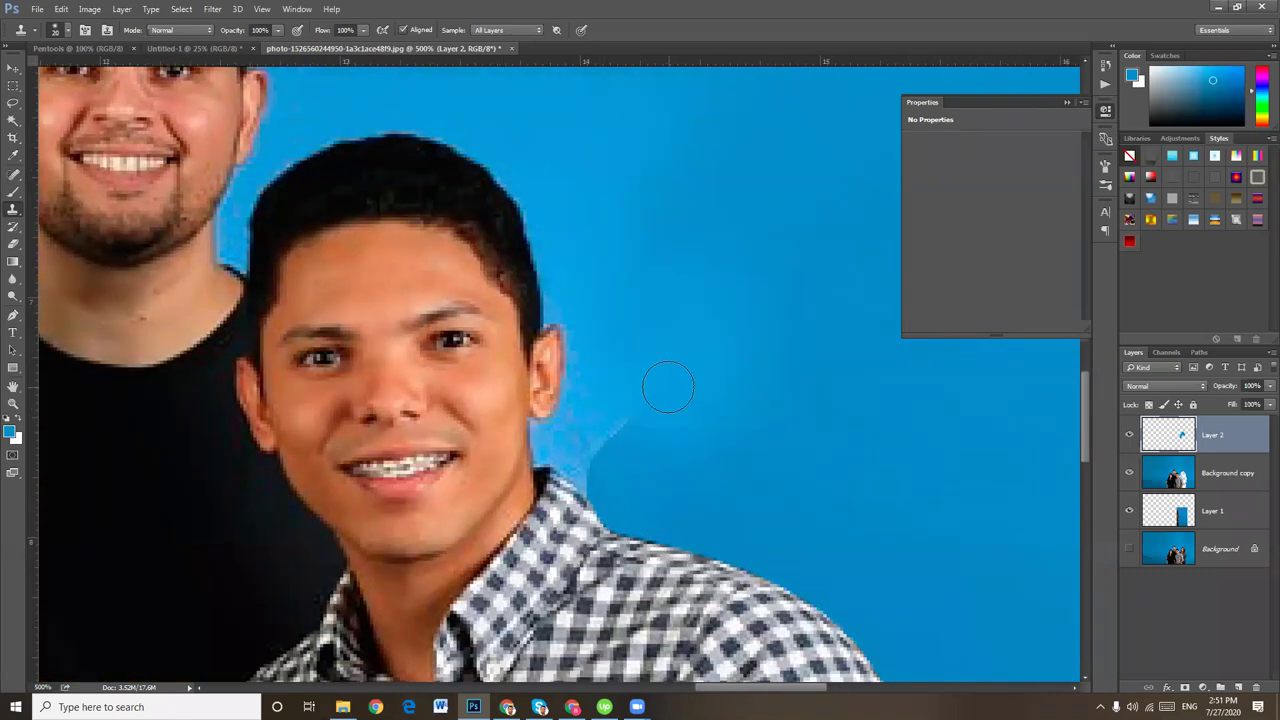
Clone blue backdrop over the pale streak beside the man's neck
{"action": "mouse_move", "coordinate": [600, 391]}
{"action": "left_mouse_down"}
{"action": "mouse_move", "coordinate": [612, 452]}
{"action": "mouse_move", "coordinate": [674, 429]}
{"action": "mouse_move", "coordinate": [600, 470]}
{"action": "left_mouse_up"}
{"action": "left_click", "coordinate": [647, 400], "text": "alt"}
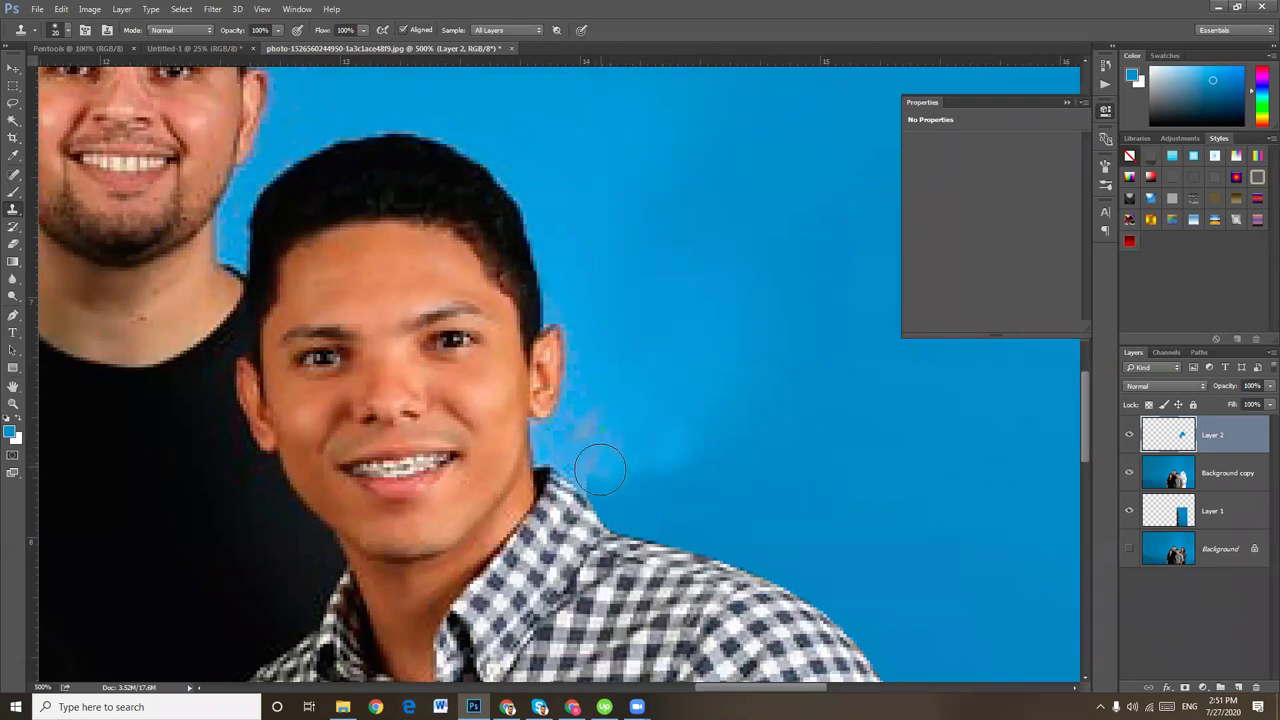
{"action": "left_click", "coordinate": [603, 359], "text": "alt"}
{"action": "left_click_drag", "start_coordinate": [610, 418], "coordinate": [596, 440]}
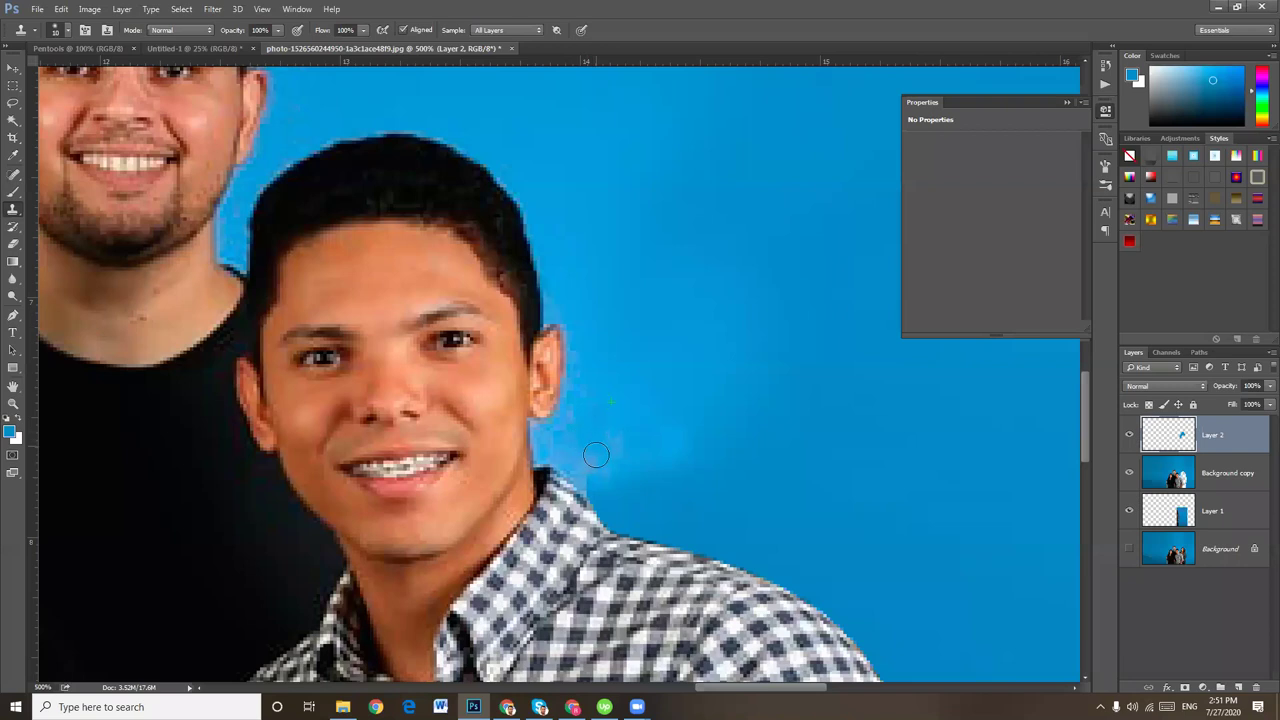
{"action": "left_click_drag", "start_coordinate": [596, 440], "coordinate": [596, 492]}
{"action": "left_click_drag", "start_coordinate": [779, 454], "coordinate": [686, 331]}
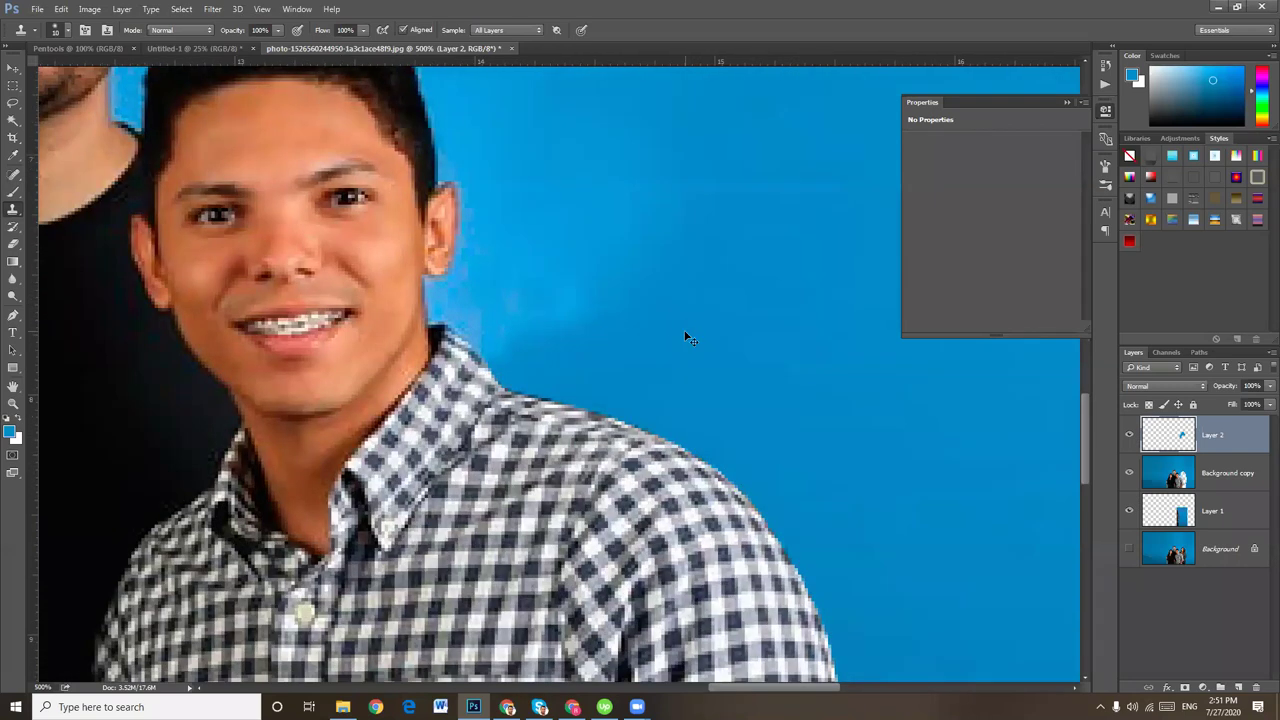
Bring the shoulder area into view and resample fresh backdrop as the clone source
{"action": "scroll", "coordinate": [435, 212], "scroll_direction": "up", "scroll_amount": 1}
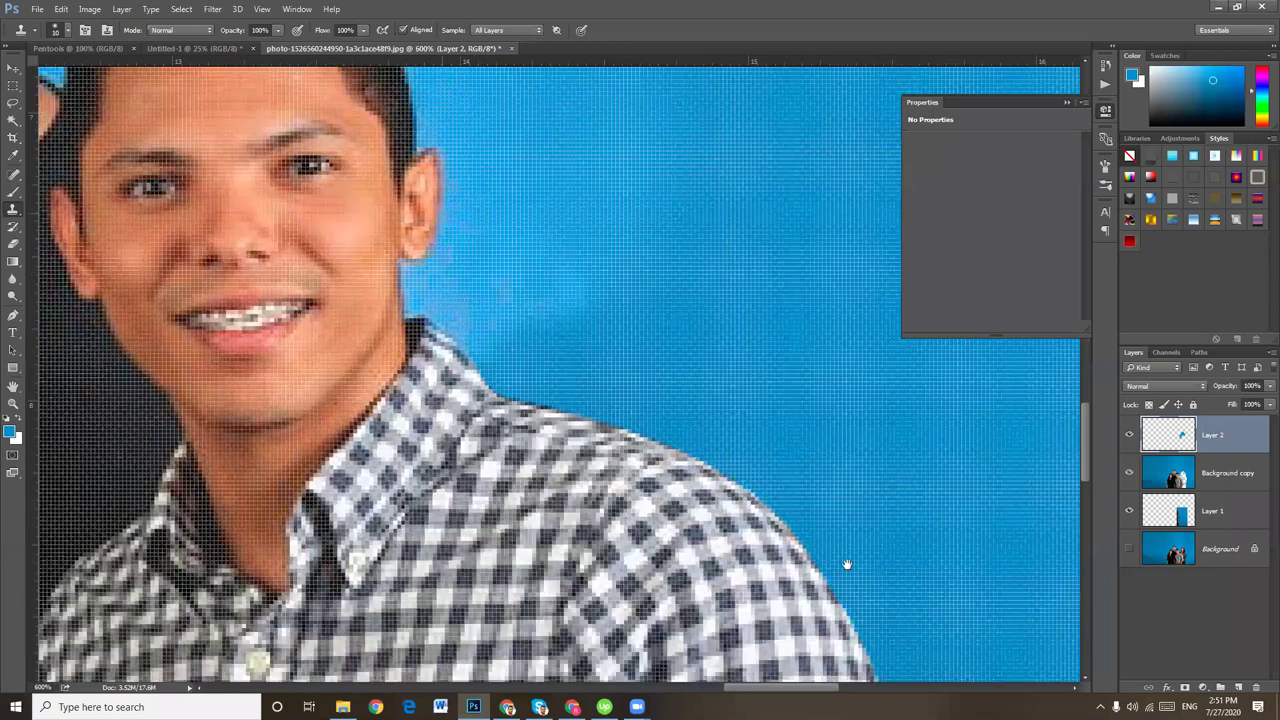
{"action": "left_click_drag", "start_coordinate": [846, 563], "coordinate": [620, 294]}
{"action": "scroll", "coordinate": [620, 294], "scroll_direction": "down", "scroll_amount": 2}
{"action": "scroll", "coordinate": [692, 405], "scroll_direction": "down", "scroll_amount": 1}
{"action": "scroll", "coordinate": [663, 500], "scroll_direction": "up", "scroll_amount": 3}
{"action": "scroll", "coordinate": [663, 534], "scroll_direction": "up", "scroll_amount": 2}
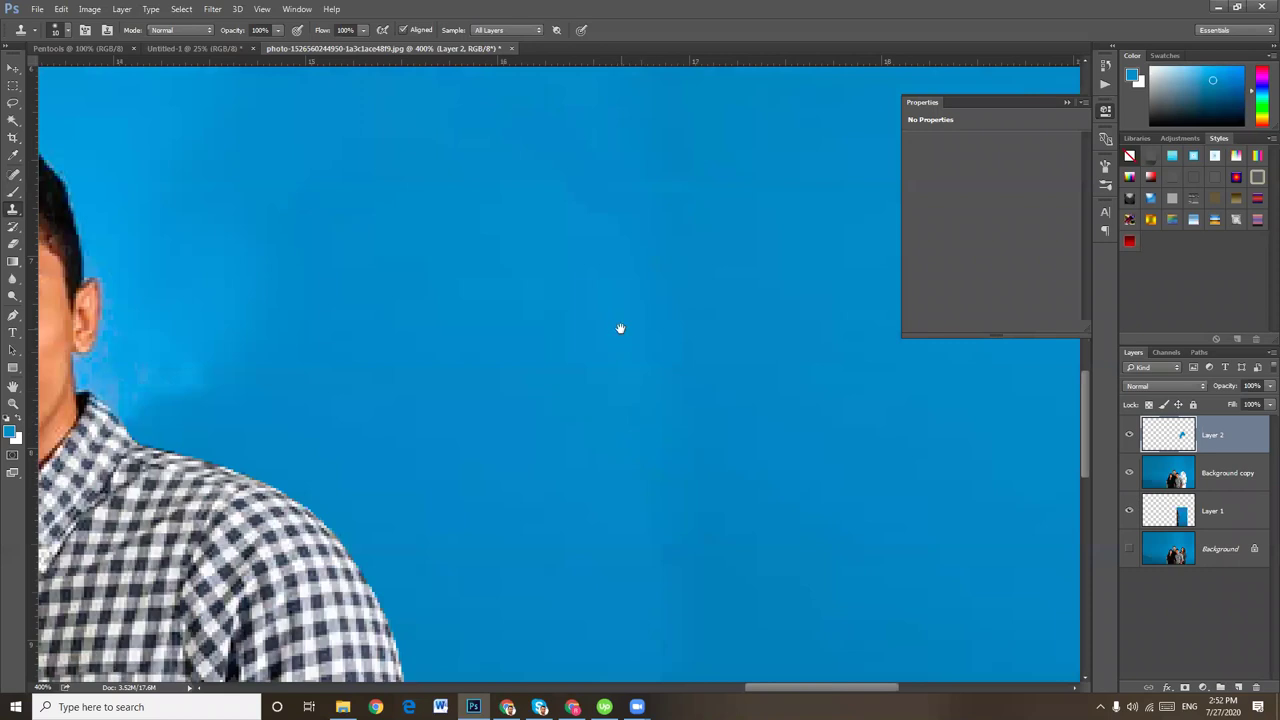
{"action": "left_click_drag", "start_coordinate": [620, 328], "coordinate": [640, 420]}
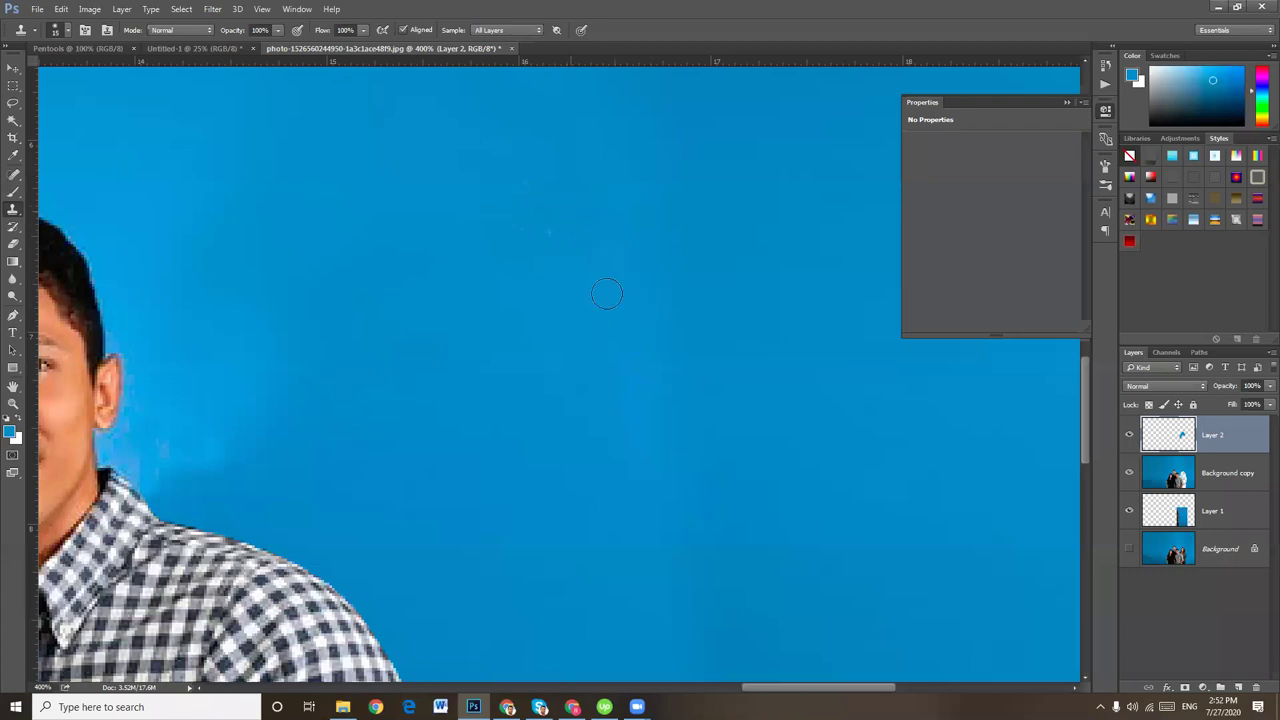
{"action": "left_click_drag", "start_coordinate": [629, 428], "coordinate": [600, 183]}
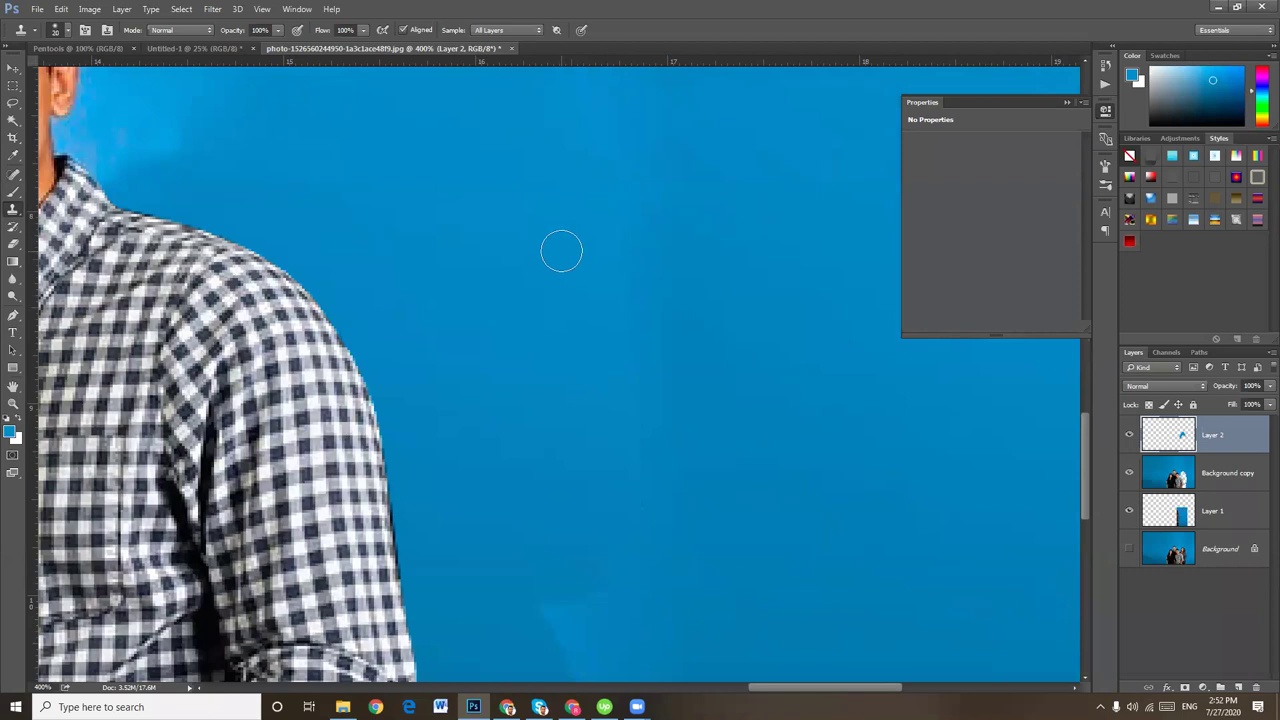
{"action": "left_click", "coordinate": [554, 233], "text": "alt"}
Clone over the lighter vertical streak right of the sleeve, then view the whole photo
{"action": "left_click_drag", "start_coordinate": [591, 437], "coordinate": [571, 143]}
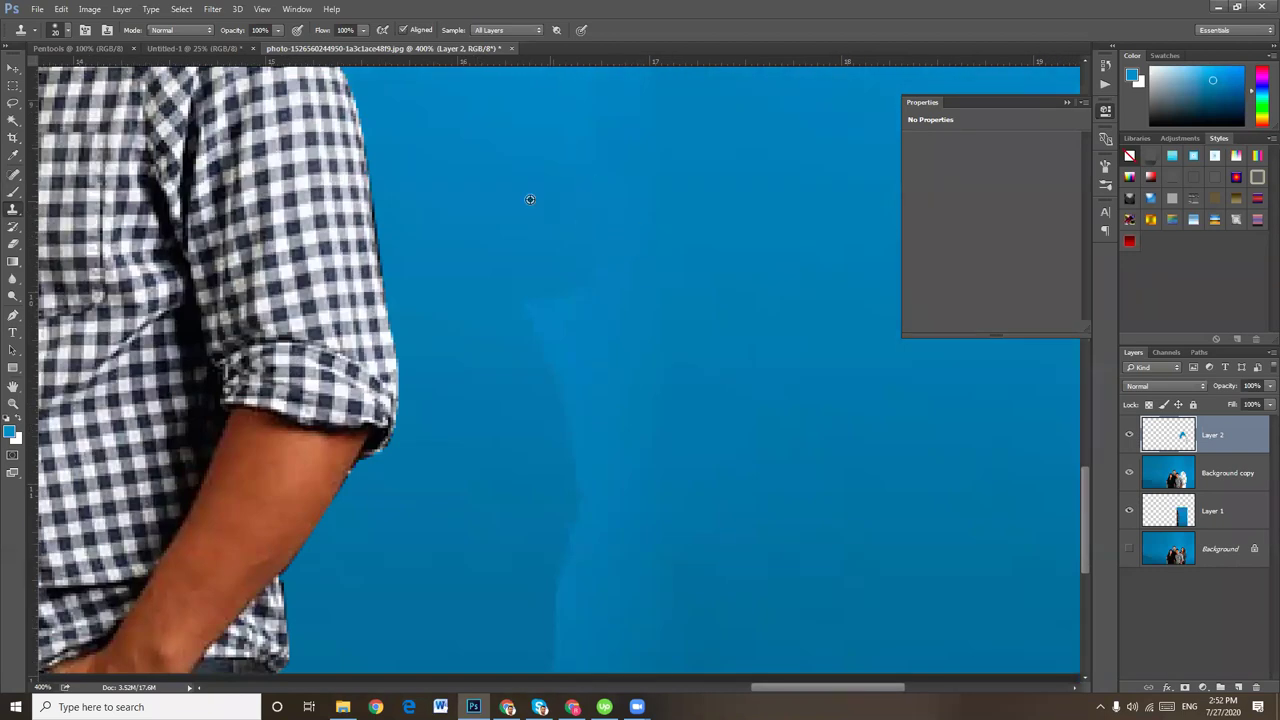
{"action": "left_click_drag", "start_coordinate": [531, 289], "coordinate": [551, 348]}
{"action": "left_click_drag", "start_coordinate": [621, 440], "coordinate": [621, 558]}
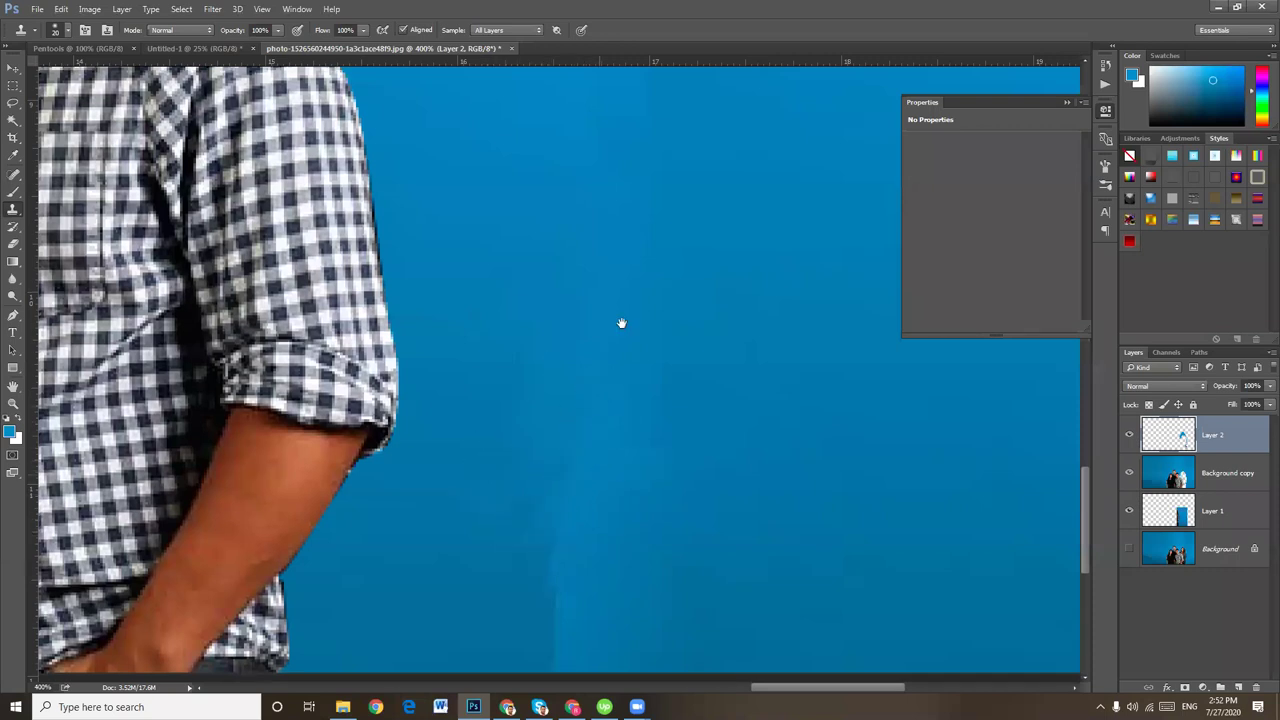
{"action": "scroll", "coordinate": [600, 330], "scroll_direction": "down", "scroll_amount": 5}
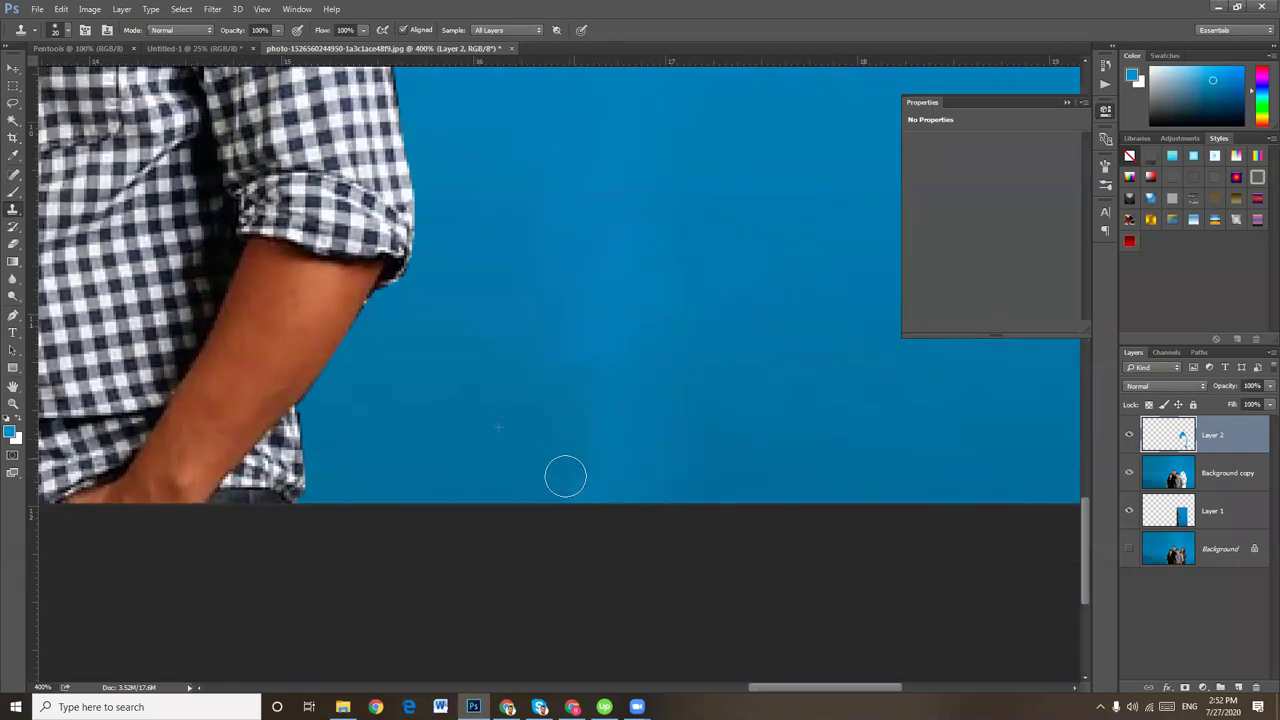
{"action": "scroll", "coordinate": [593, 432], "scroll_direction": "down", "scroll_amount": 2}
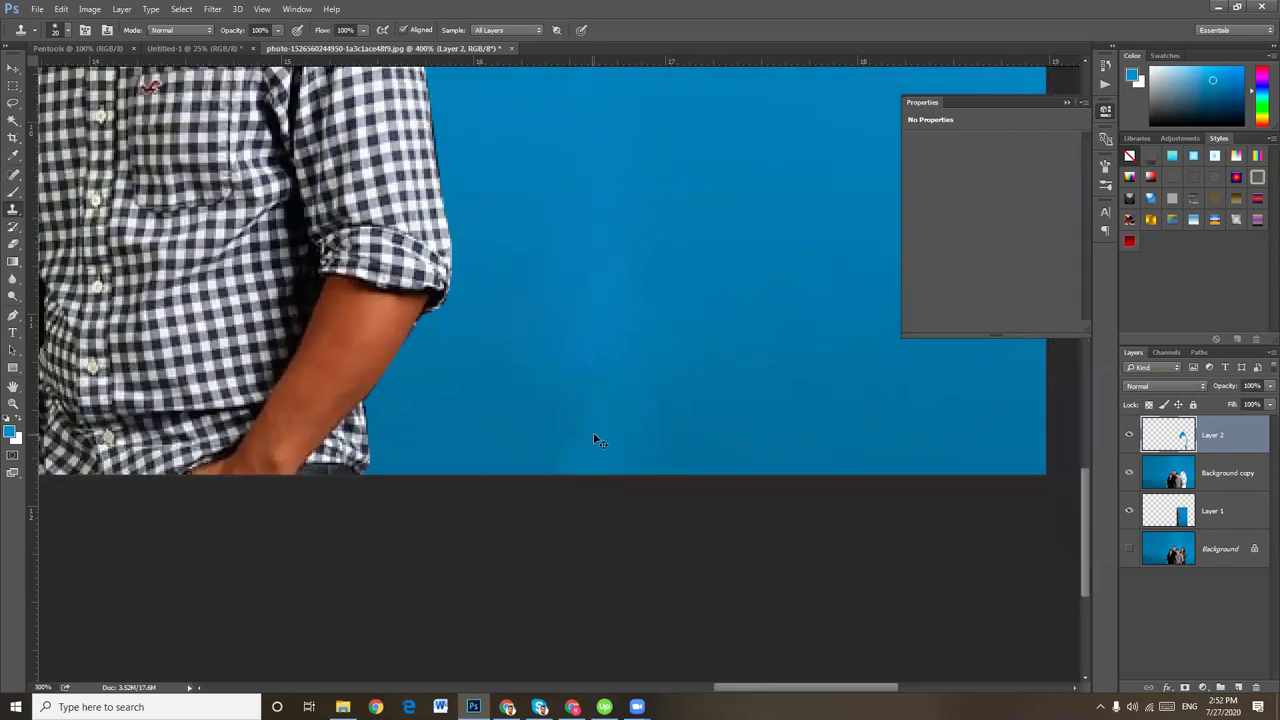
{"action": "key", "text": "ctrl+1"}
{"action": "key", "text": "ctrl+r"}
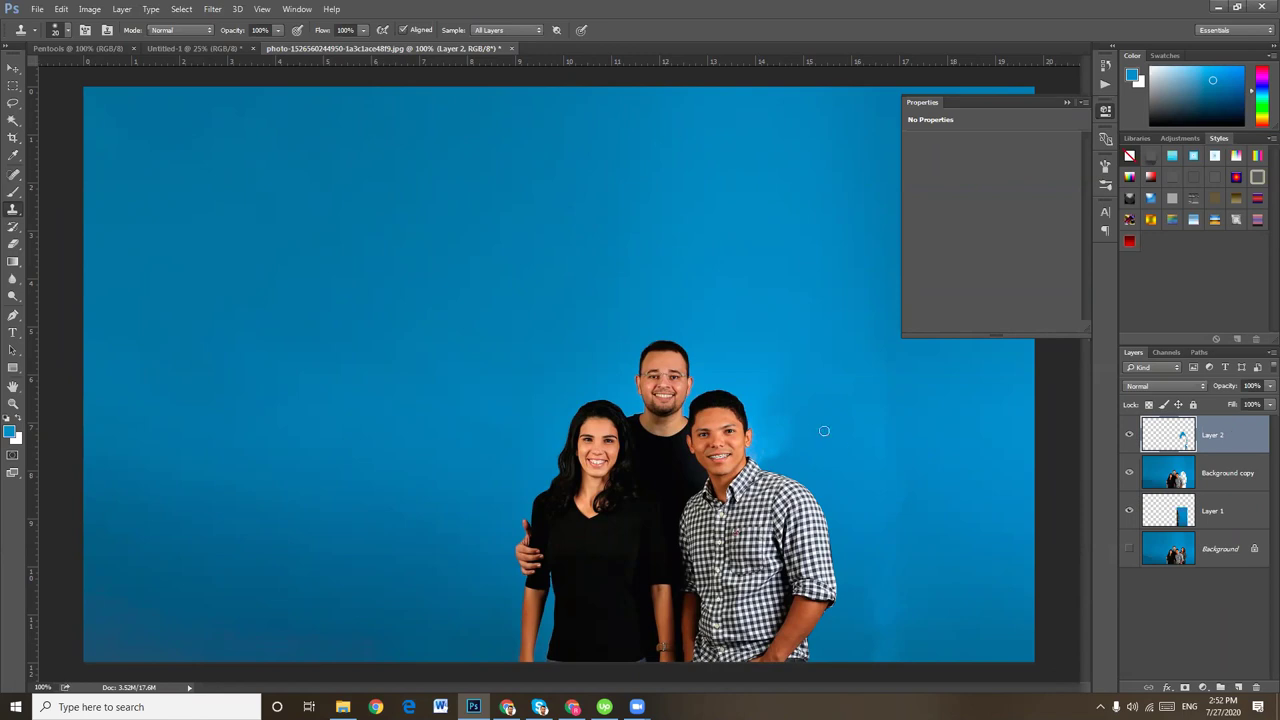
Zoom in and out around the faces and checked shirt to inspect the retouched backdrop
{"action": "key", "text": "ctrl+plus"}
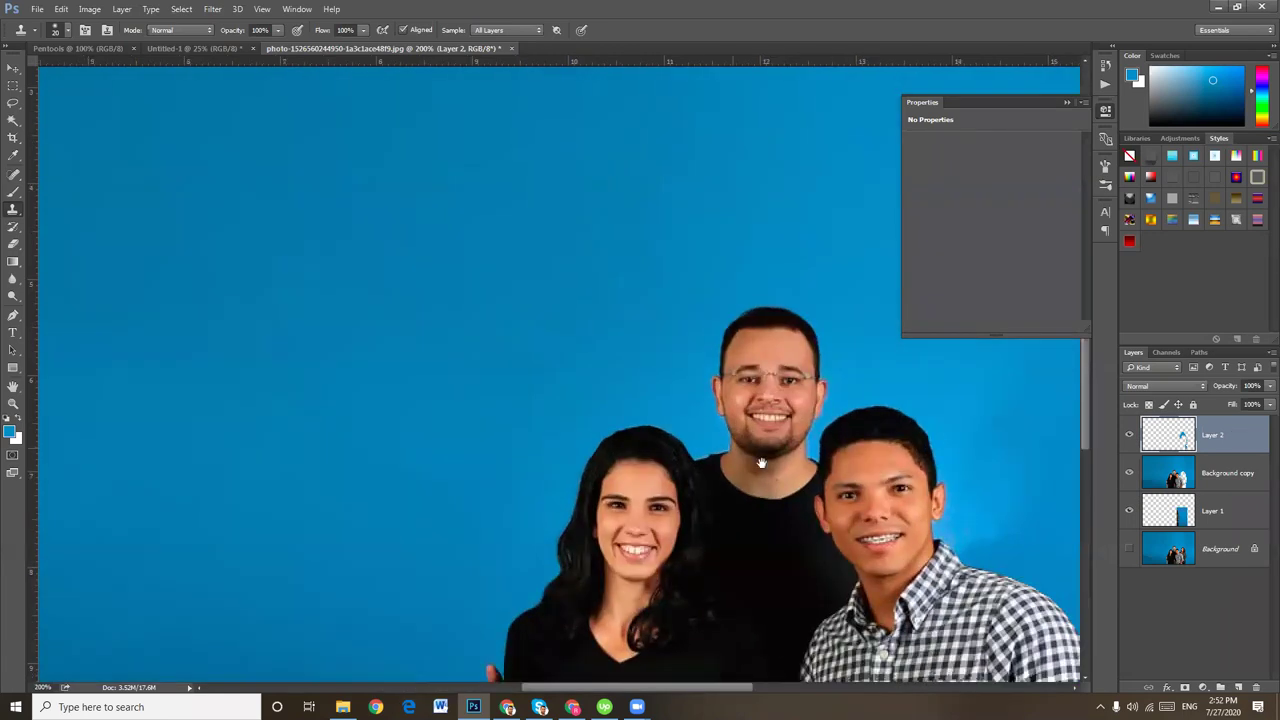
{"action": "left_click_drag", "start_coordinate": [1001, 561], "coordinate": [588, 410]}
{"action": "key", "text": "ctrl+minus"}
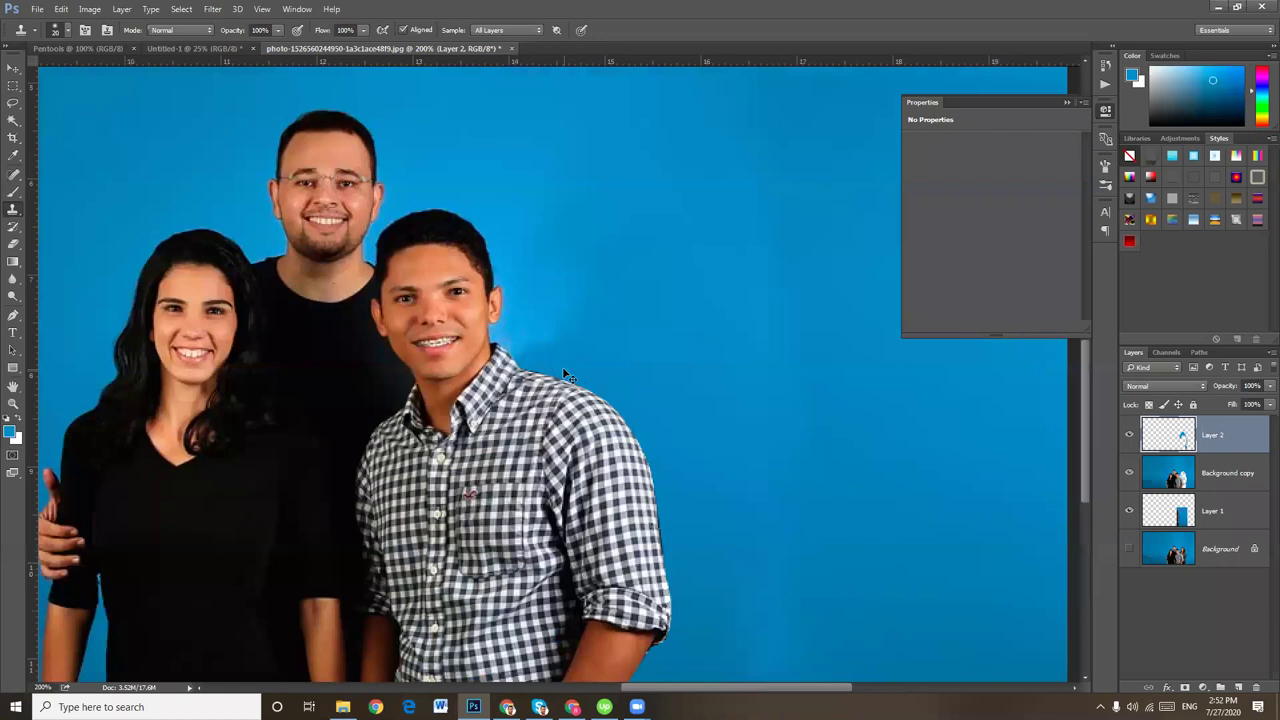
{"action": "key", "text": "ctrl+minus"}
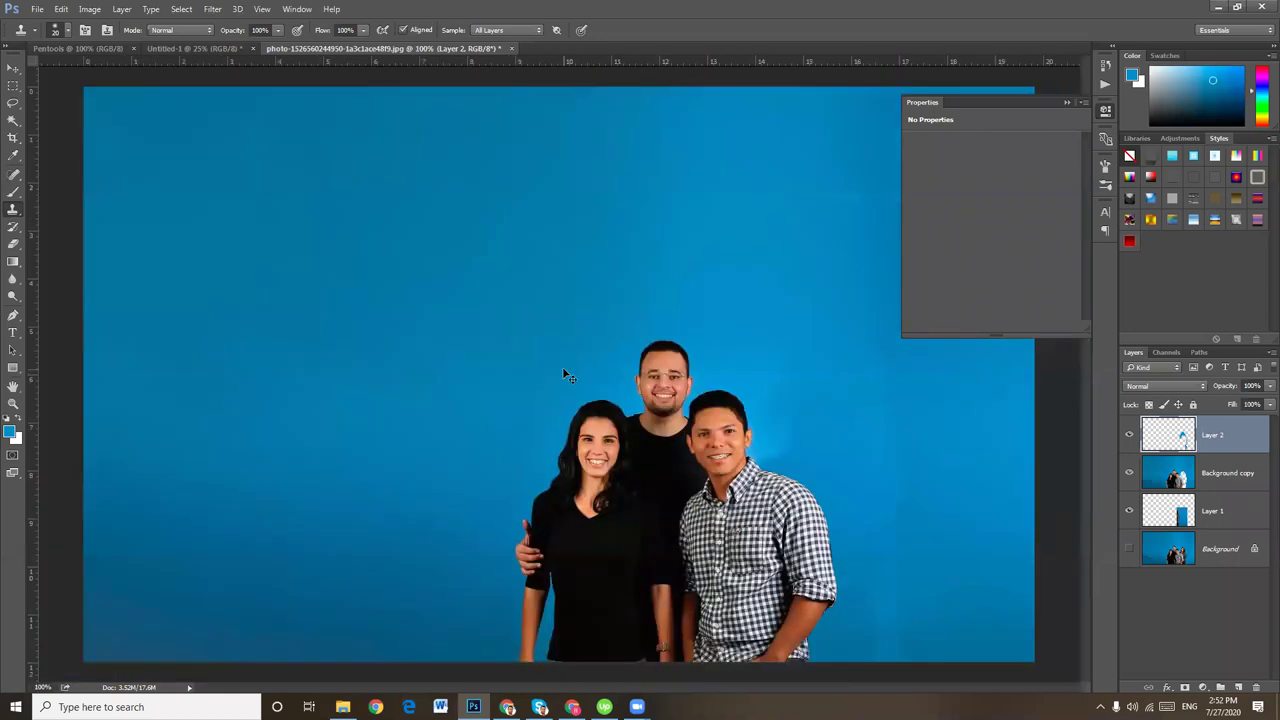
{"action": "key", "text": "ctrl+plus"}
{"action": "left_click_drag", "start_coordinate": [910, 545], "coordinate": [530, 355]}
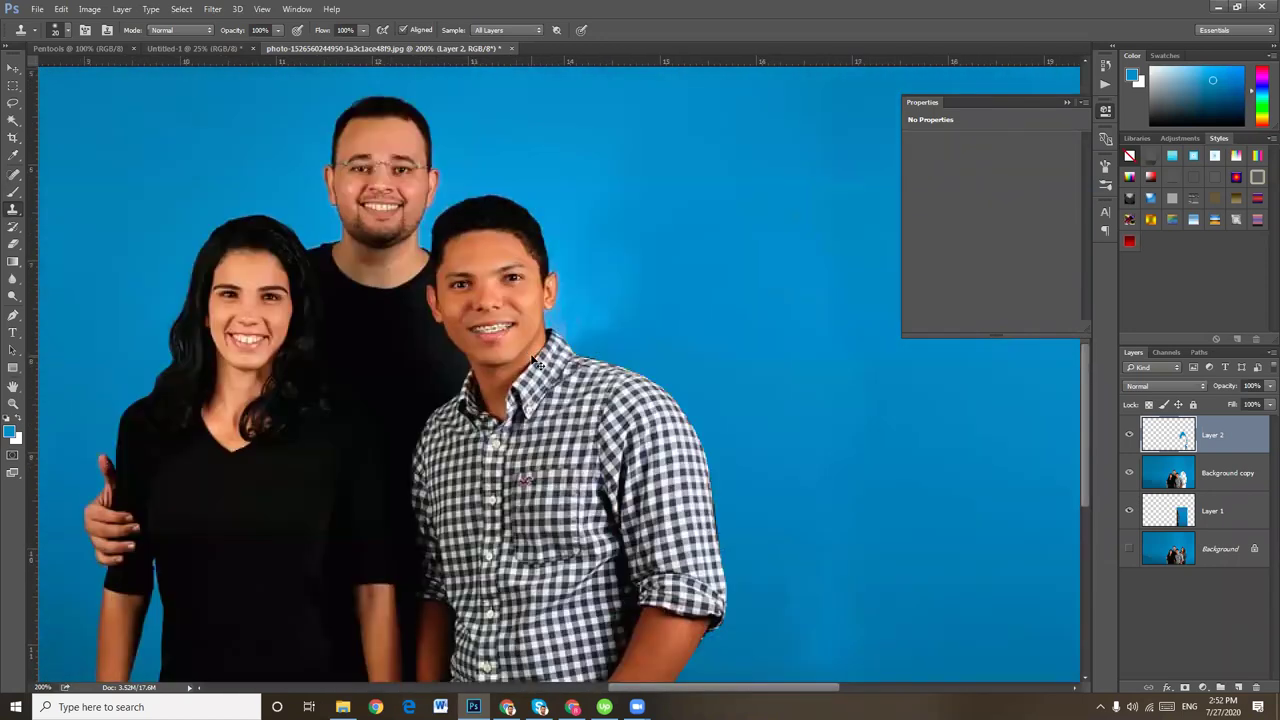
{"action": "key", "text": "ctrl+minus"}
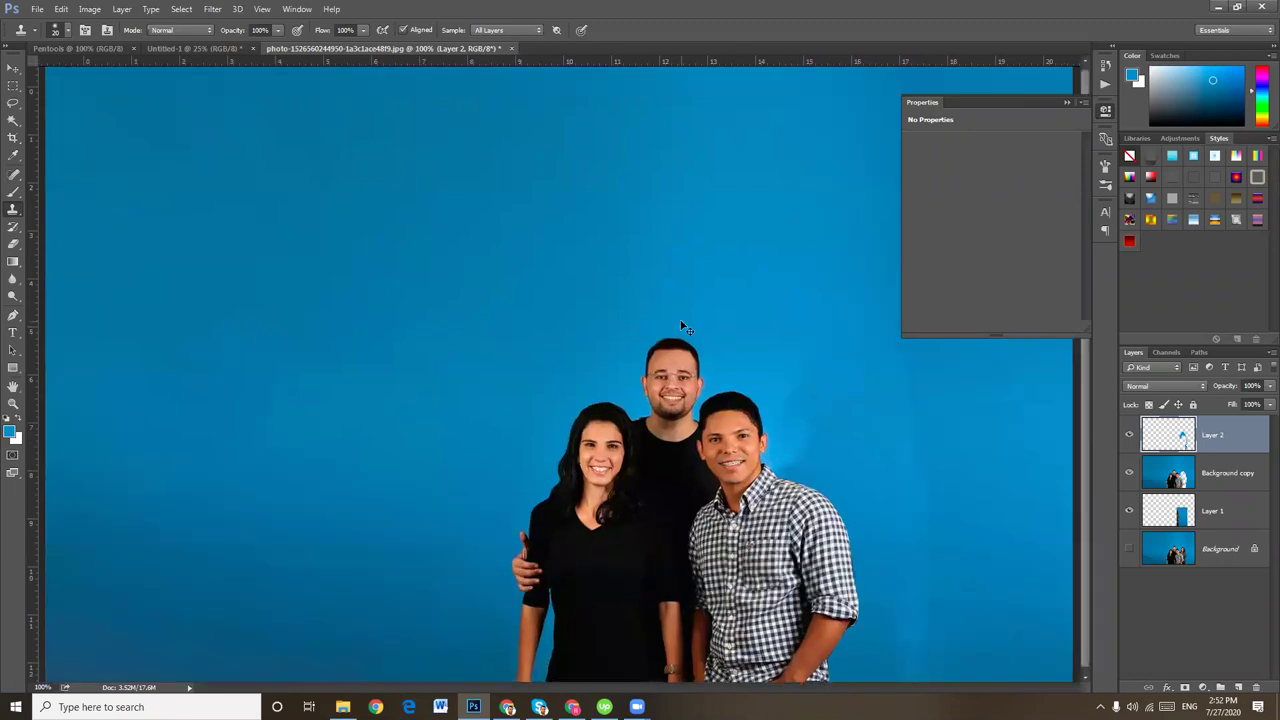
{"action": "key", "text": "ctrl+plus"}
{"action": "left_click_drag", "start_coordinate": [1050, 520], "coordinate": [612, 292]}
{"action": "key", "text": "ctrl+minus"}
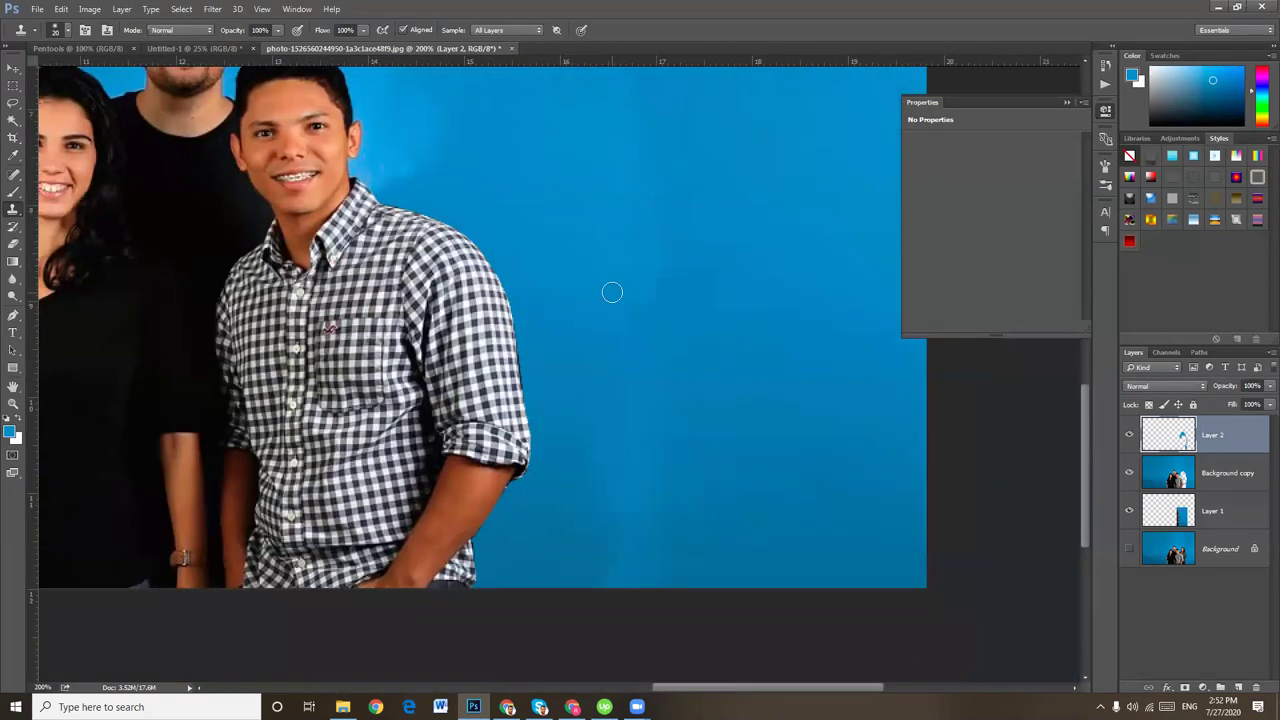
{"action": "key", "text": "ctrl+r"}
Merge Layer 2, Background copy and Layer 1 into one Layer 2, then check it zoomed in
{"action": "left_click", "coordinate": [1242, 473], "text": "ctrl"}
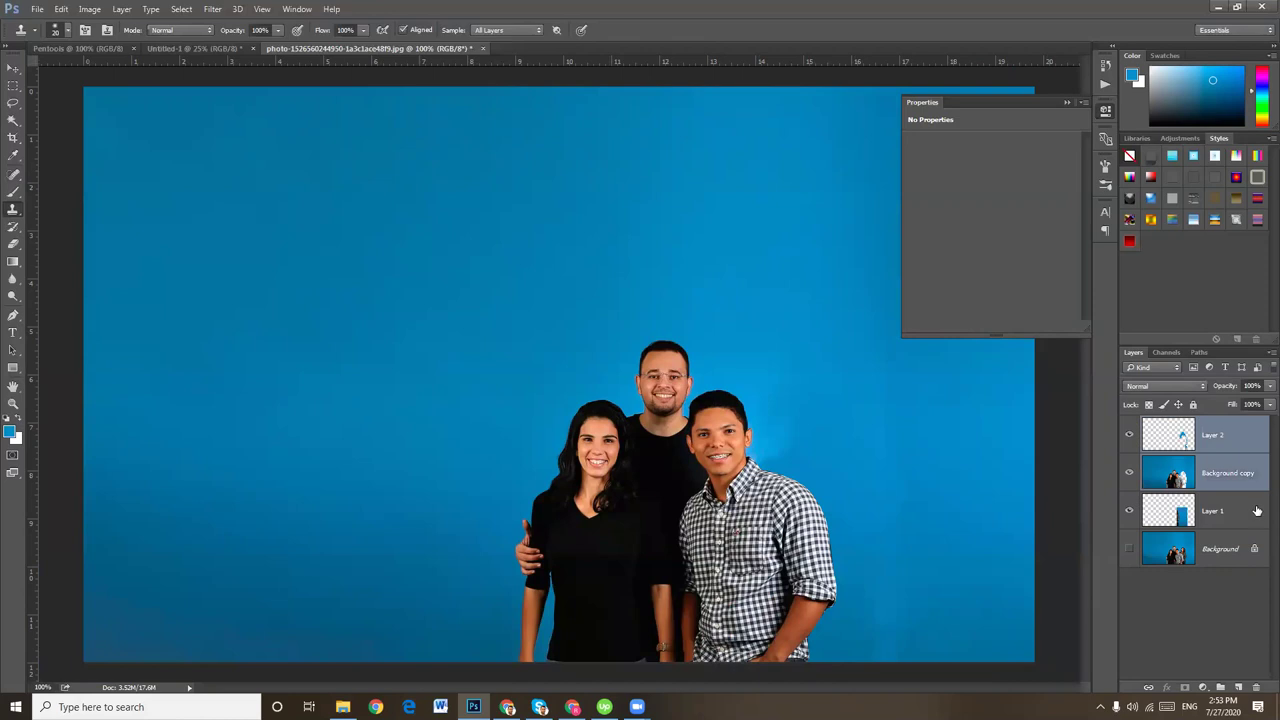
{"action": "left_click", "coordinate": [1255, 511], "text": "ctrl"}
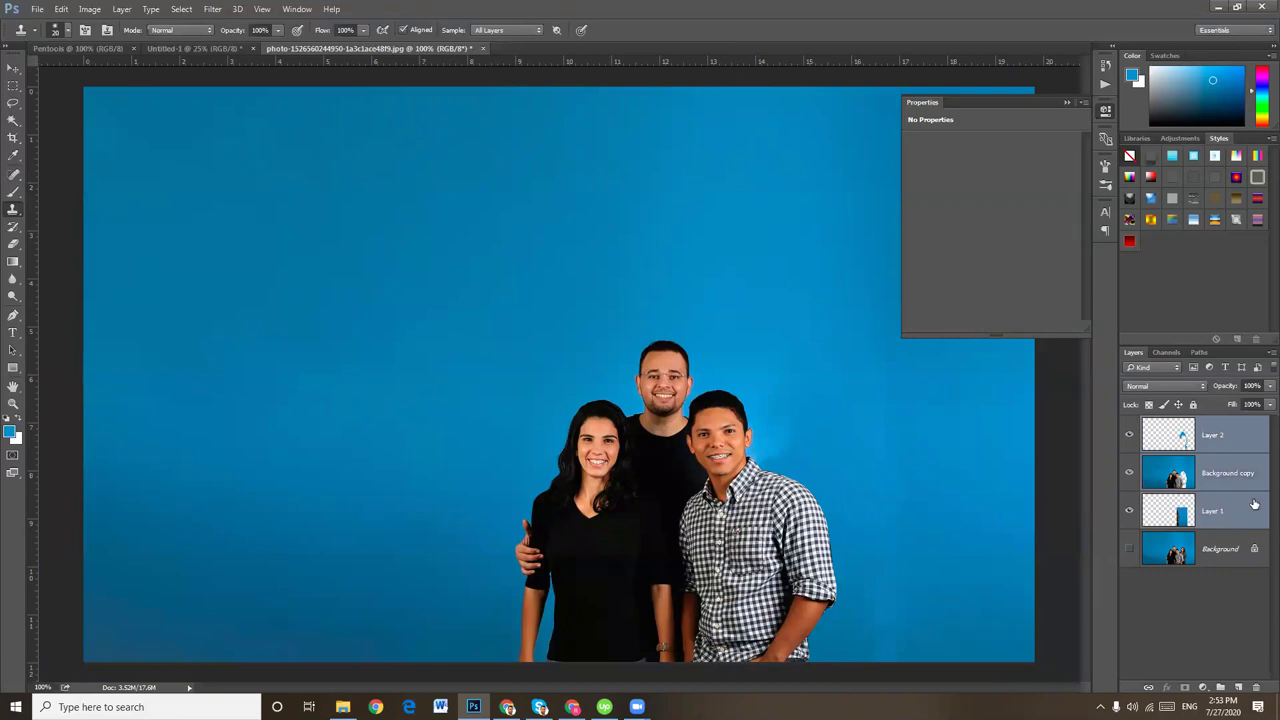
{"action": "key", "text": "ctrl+e"}
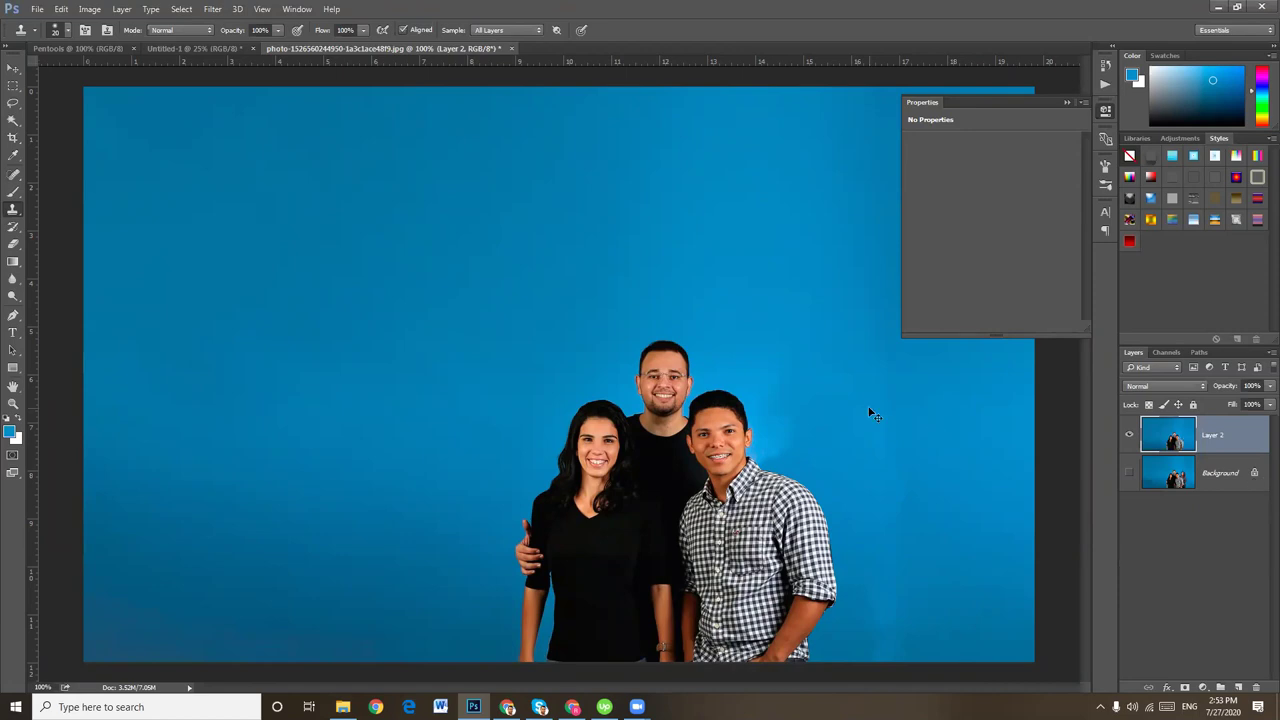
{"action": "key", "text": "ctrl+plus"}
{"action": "left_click_drag", "start_coordinate": [517, 323], "coordinate": [189, 266]}
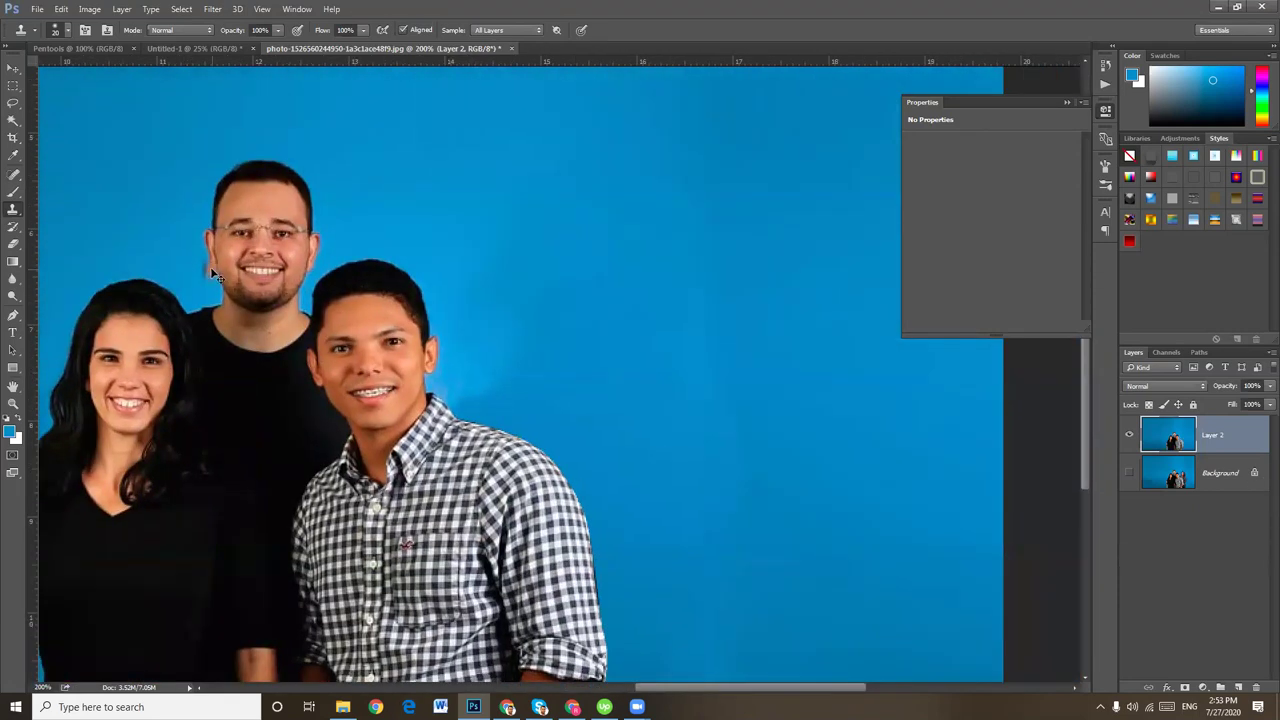
{"action": "key", "text": "ctrl+minus"}
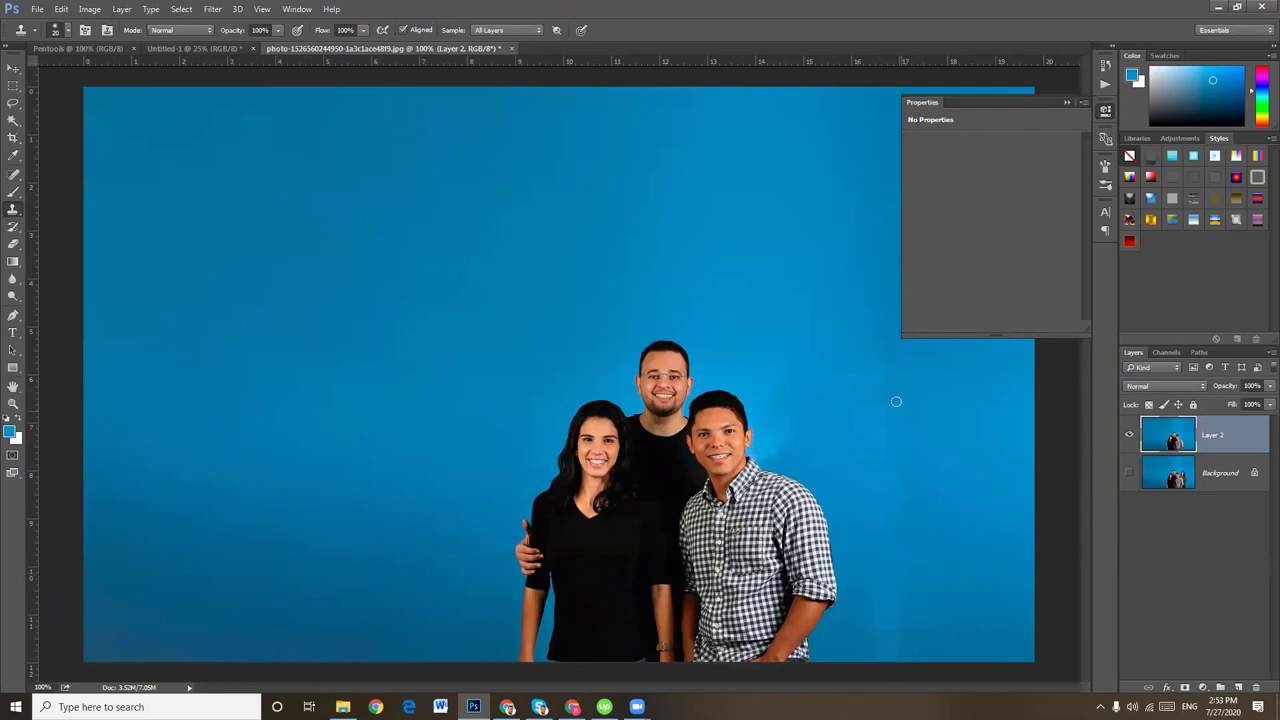
Patch two blotchy areas of the blue backdrop with the Patch Tool
{"action": "right_click", "coordinate": [13, 178]}
{"action": "left_click", "coordinate": [90, 202]}
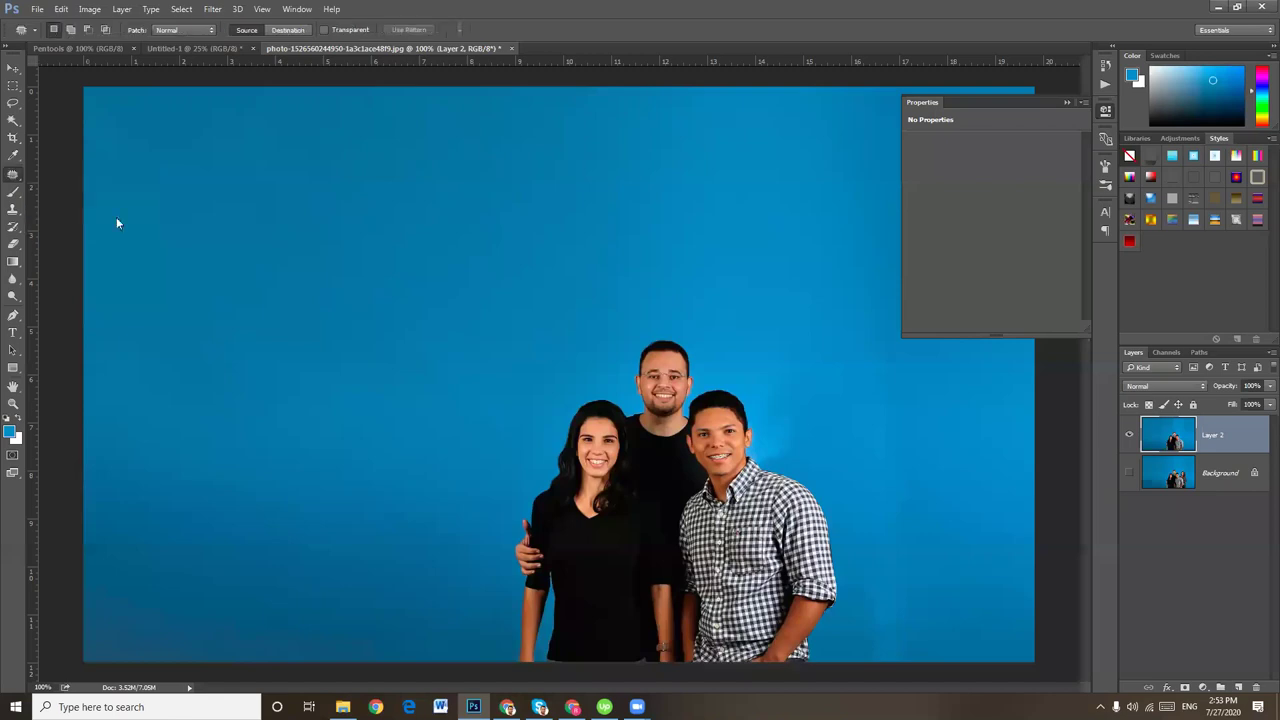
{"action": "scroll", "coordinate": [934, 496], "scroll_direction": "up", "scroll_amount": 5}
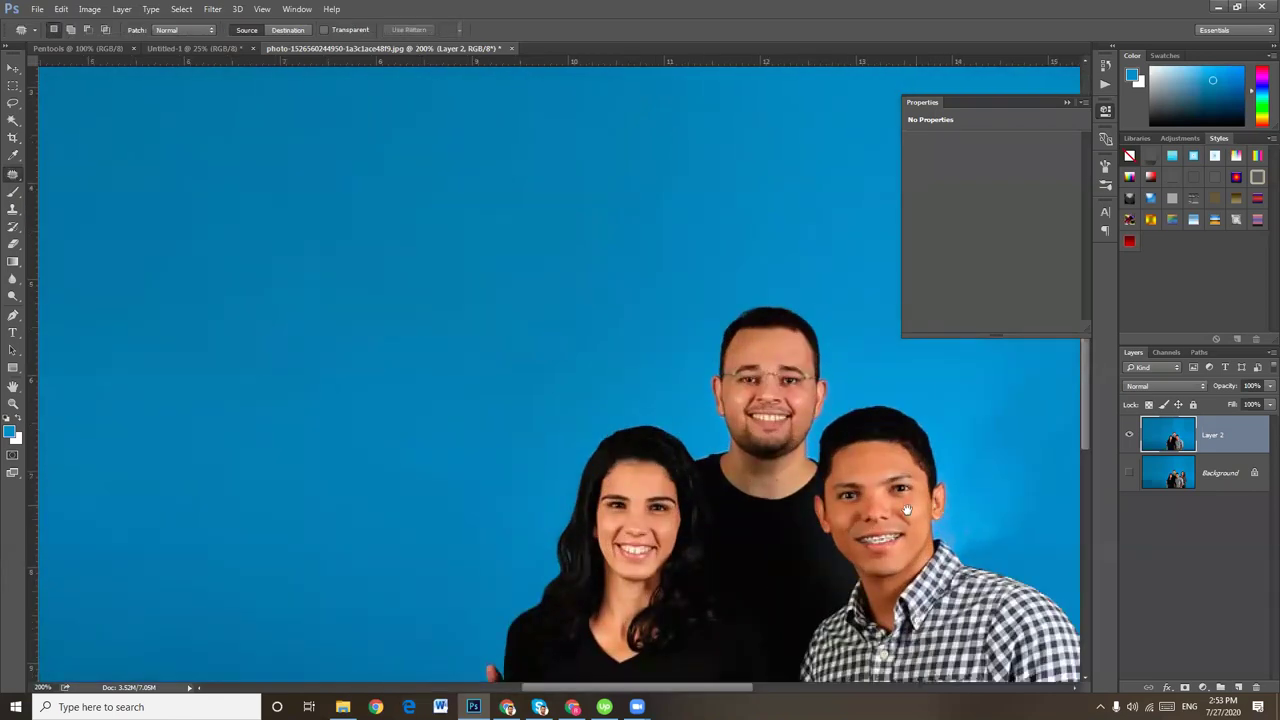
{"action": "left_click_drag", "start_coordinate": [338, 419], "coordinate": [296, 415]}
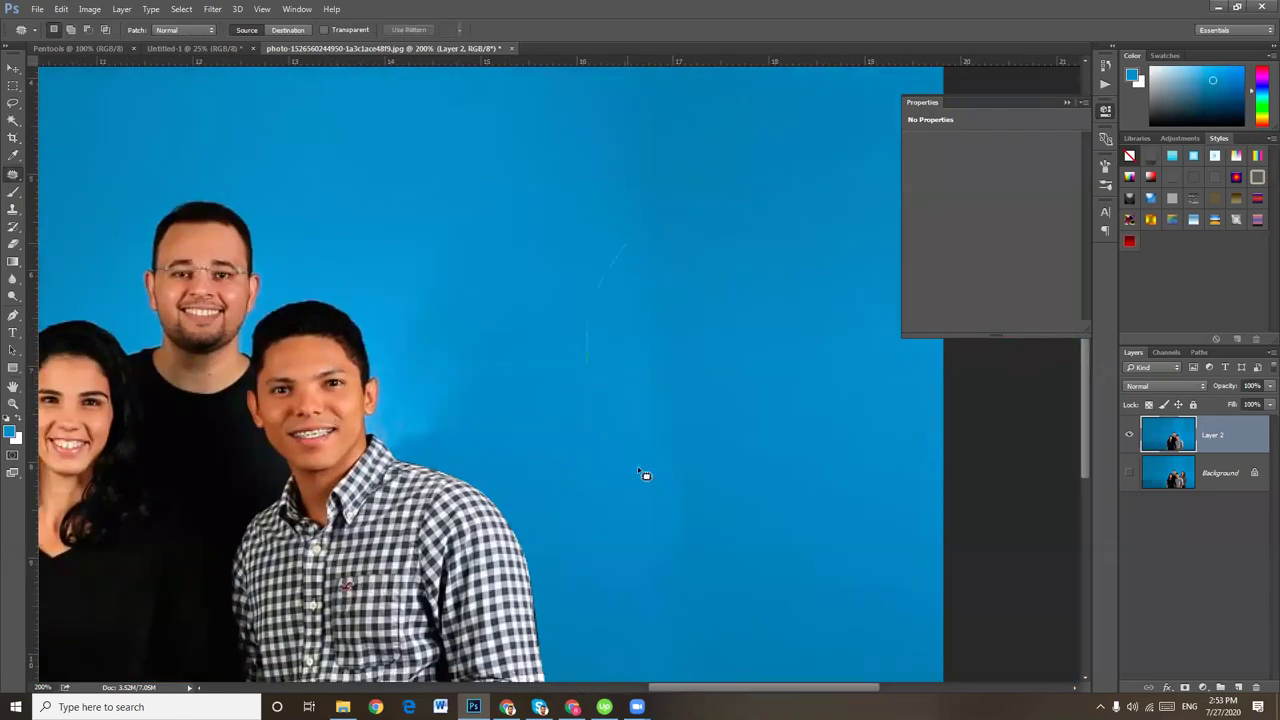
{"action": "left_click_drag", "start_coordinate": [727, 571], "coordinate": [625, 245]}
{"action": "left_click_drag", "start_coordinate": [640, 402], "coordinate": [825, 400]}
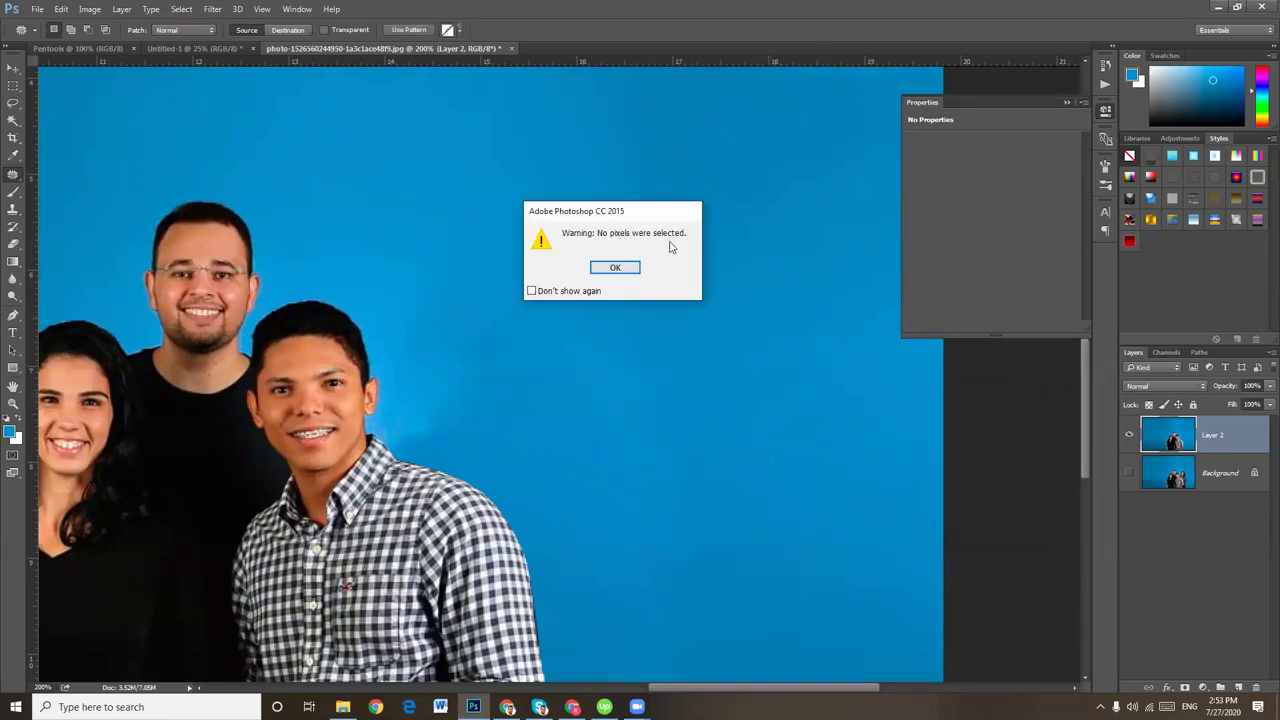
{"action": "left_click", "coordinate": [625, 268]}
{"action": "scroll", "coordinate": [700, 250], "scroll_direction": "down", "scroll_amount": 5}
{"action": "left_click_drag", "start_coordinate": [634, 212], "coordinate": [565, 450]}
{"action": "left_click_drag", "start_coordinate": [665, 548], "coordinate": [648, 190]}
{"action": "left_click_drag", "start_coordinate": [722, 364], "coordinate": [828, 374]}
{"action": "key", "text": "ctrl+d"}
Patch the backdrop beside the arm and zoom in on the face and shoulder
{"action": "left_click_drag", "start_coordinate": [681, 456], "coordinate": [729, 436]}
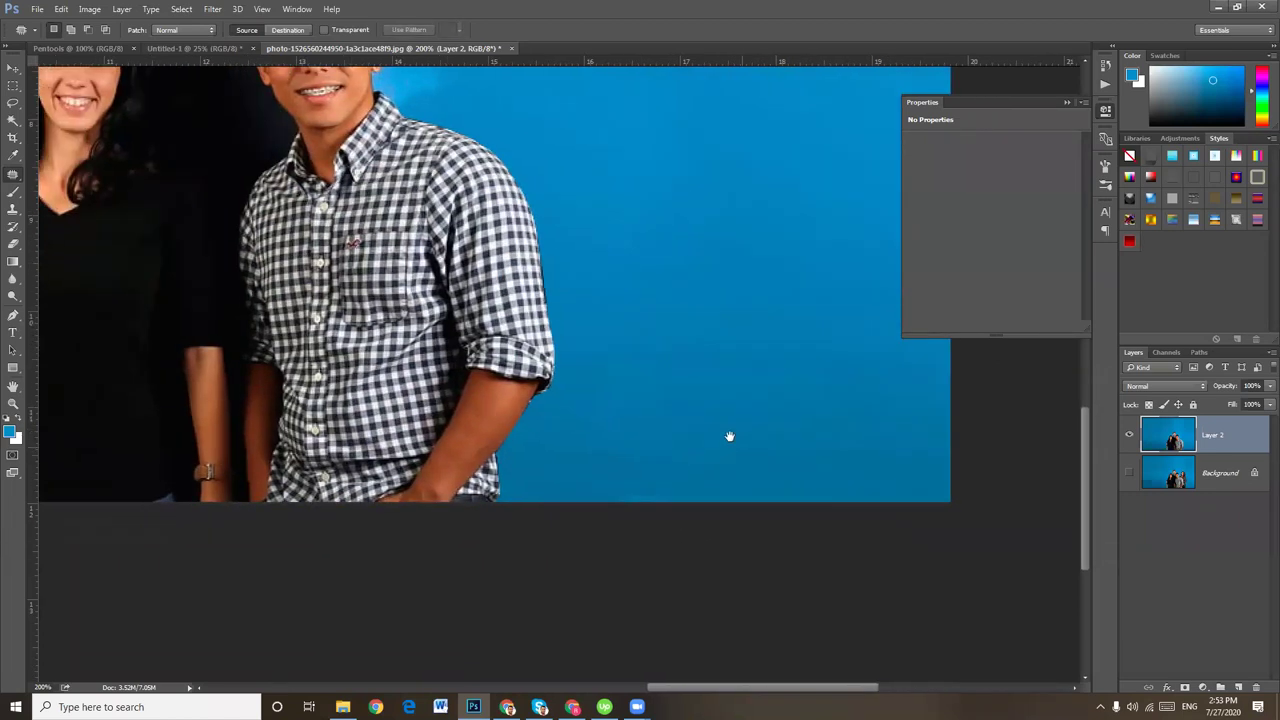
{"action": "mouse_move", "coordinate": [645, 330]}
{"action": "left_mouse_down"}
{"action": "mouse_move", "coordinate": [598, 392]}
{"action": "mouse_move", "coordinate": [840, 433]}
{"action": "left_mouse_up"}
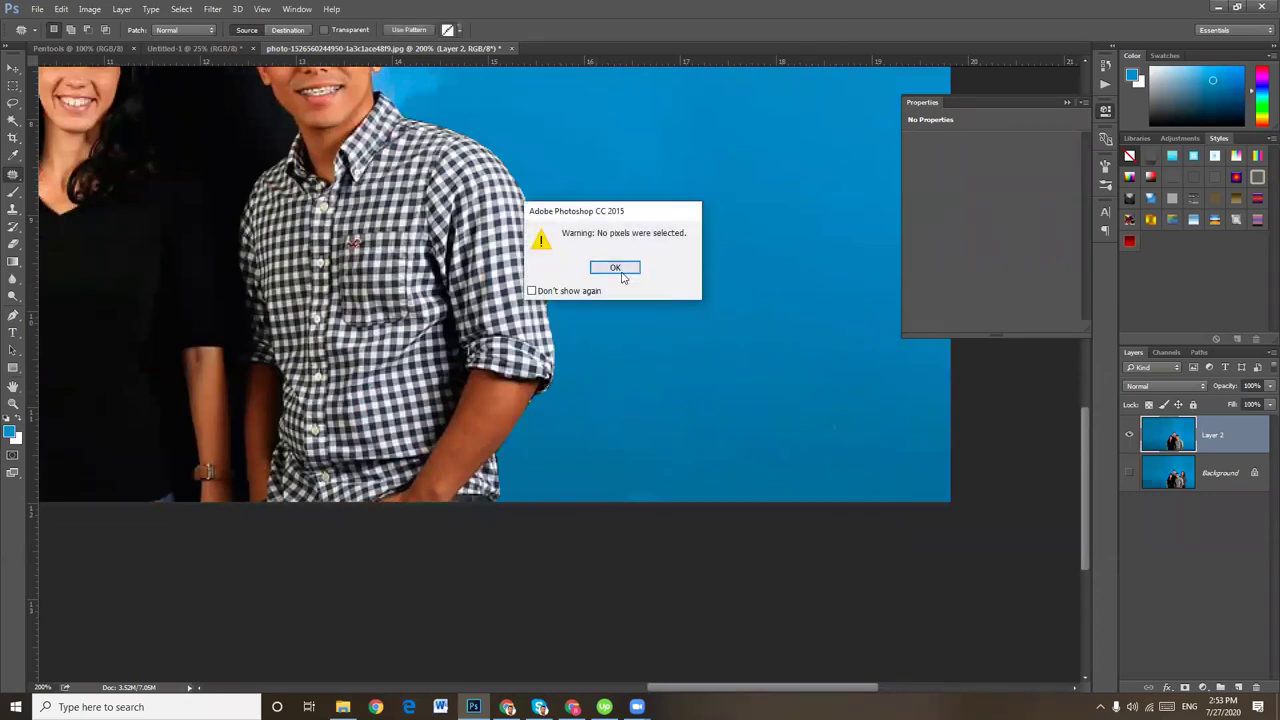
{"action": "left_click", "coordinate": [617, 268]}
{"action": "scroll", "coordinate": [620, 277], "scroll_direction": "up", "scroll_amount": 2}
{"action": "scroll", "coordinate": [517, 171], "scroll_direction": "up", "scroll_amount": 3}
{"action": "left_click_drag", "start_coordinate": [517, 171], "coordinate": [555, 312]}
Patch away the light spot beside the checked-shirt man's shoulder
{"action": "scroll", "coordinate": [520, 217], "scroll_direction": "up", "scroll_amount": 3}
{"action": "left_click_drag", "start_coordinate": [488, 139], "coordinate": [385, 316]}
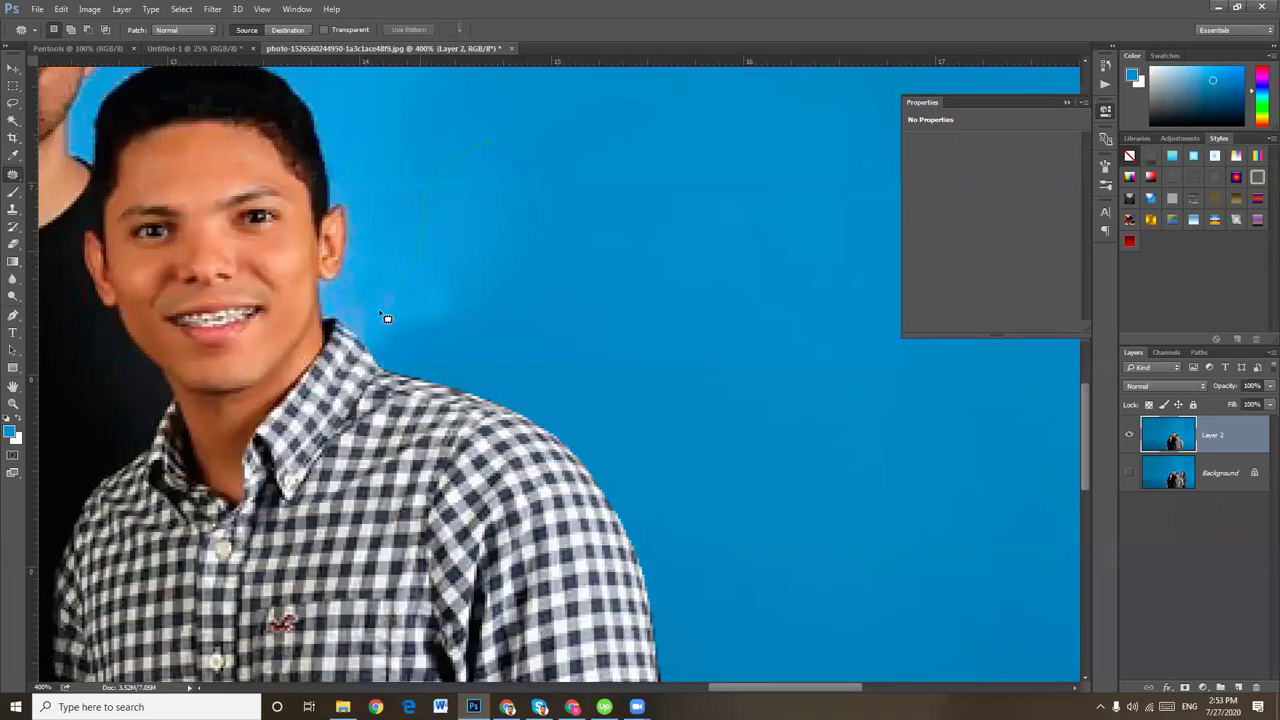
{"action": "mouse_move", "coordinate": [440, 357]}
{"action": "left_mouse_down"}
{"action": "mouse_move", "coordinate": [457, 289]}
{"action": "mouse_move", "coordinate": [600, 303]}
{"action": "mouse_move", "coordinate": [643, 286]}
{"action": "left_mouse_up"}
{"action": "key", "text": "ctrl+d"}
{"action": "left_click_drag", "start_coordinate": [515, 328], "coordinate": [553, 318]}
{"action": "left_click_drag", "start_coordinate": [420, 328], "coordinate": [540, 283]}
{"action": "key", "text": "ctrl+d"}
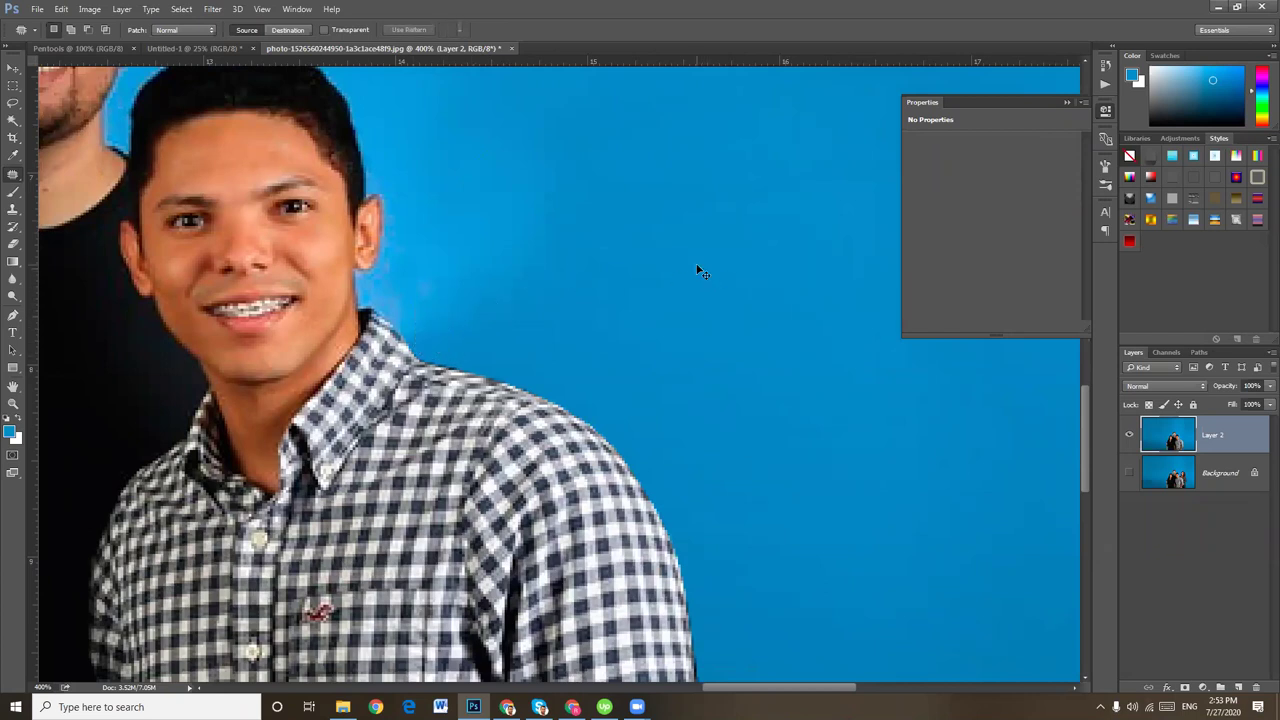
{"action": "key", "text": "ctrl+minus"}
{"action": "key", "text": "ctrl+minus"}
{"action": "key", "text": "ctrl+minus"}
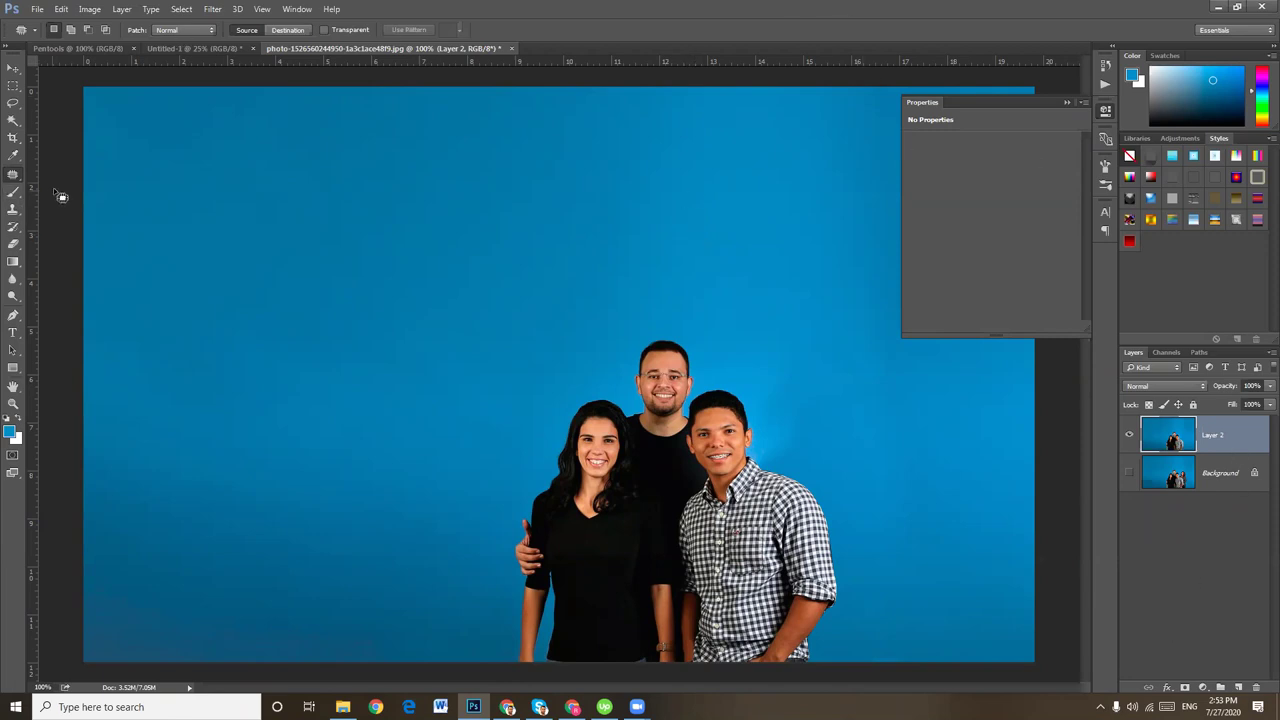
Start a curved Pen Tool path in the sky above the group
{"action": "left_click", "coordinate": [16, 317]}
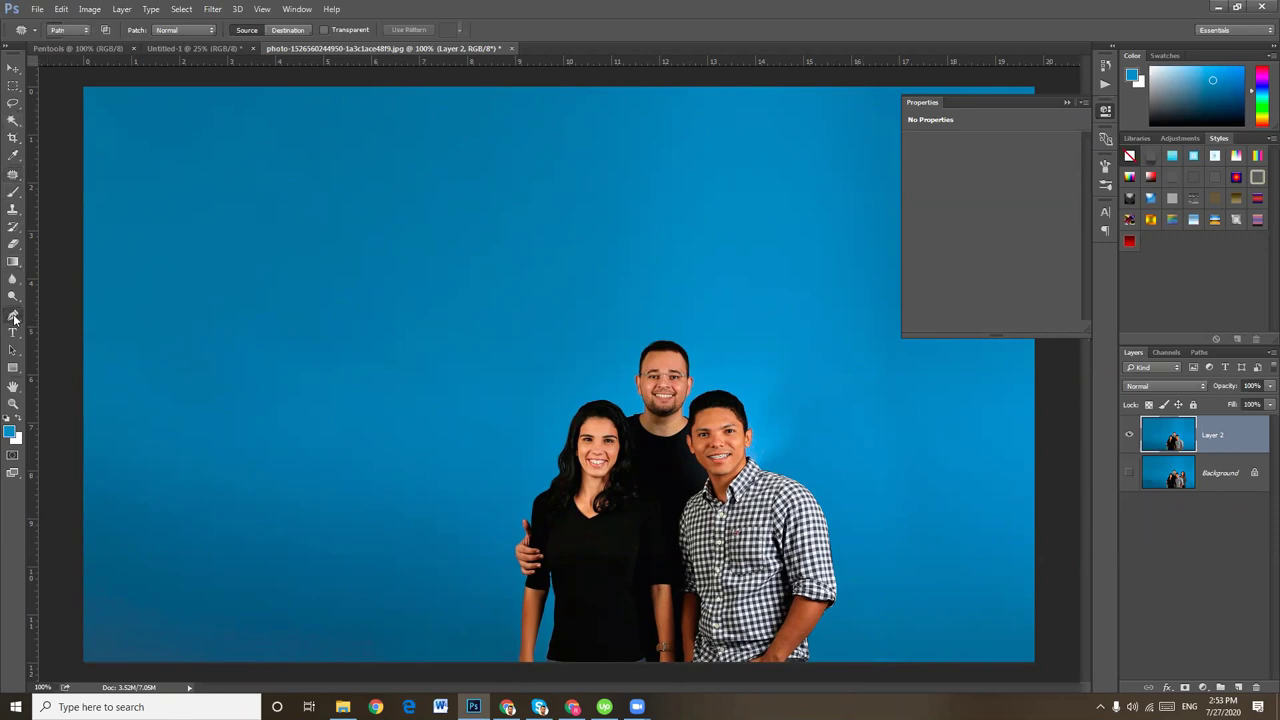
{"action": "left_click", "coordinate": [58, 314]}
{"action": "left_click", "coordinate": [343, 295]}
{"action": "left_click_drag", "start_coordinate": [382, 295], "coordinate": [458, 313]}
{"action": "left_click_drag", "start_coordinate": [604, 337], "coordinate": [632, 334]}
Curve the path around the left side, then discard the unfinished path
{"action": "left_click_drag", "start_coordinate": [592, 241], "coordinate": [463, 241]}
{"action": "left_click_drag", "start_coordinate": [330, 253], "coordinate": [312, 290]}
{"action": "left_click", "coordinate": [322, 312]}
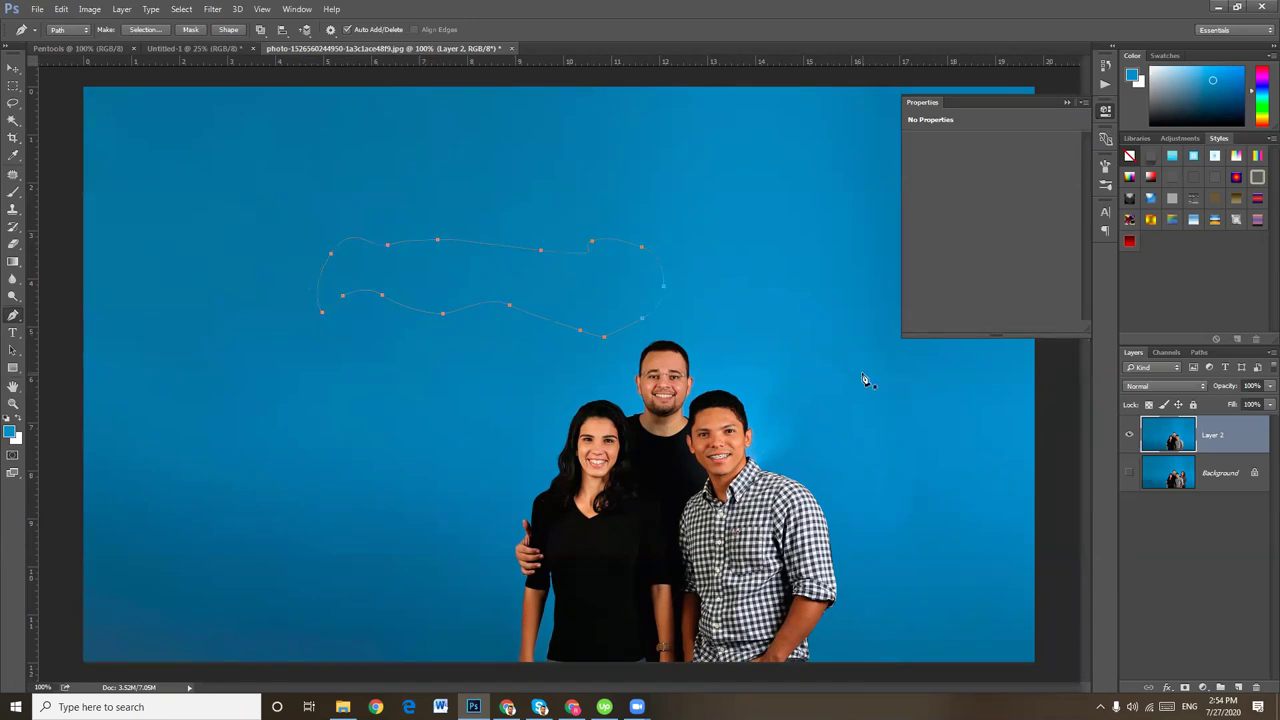
{"action": "key", "text": "Escape"}
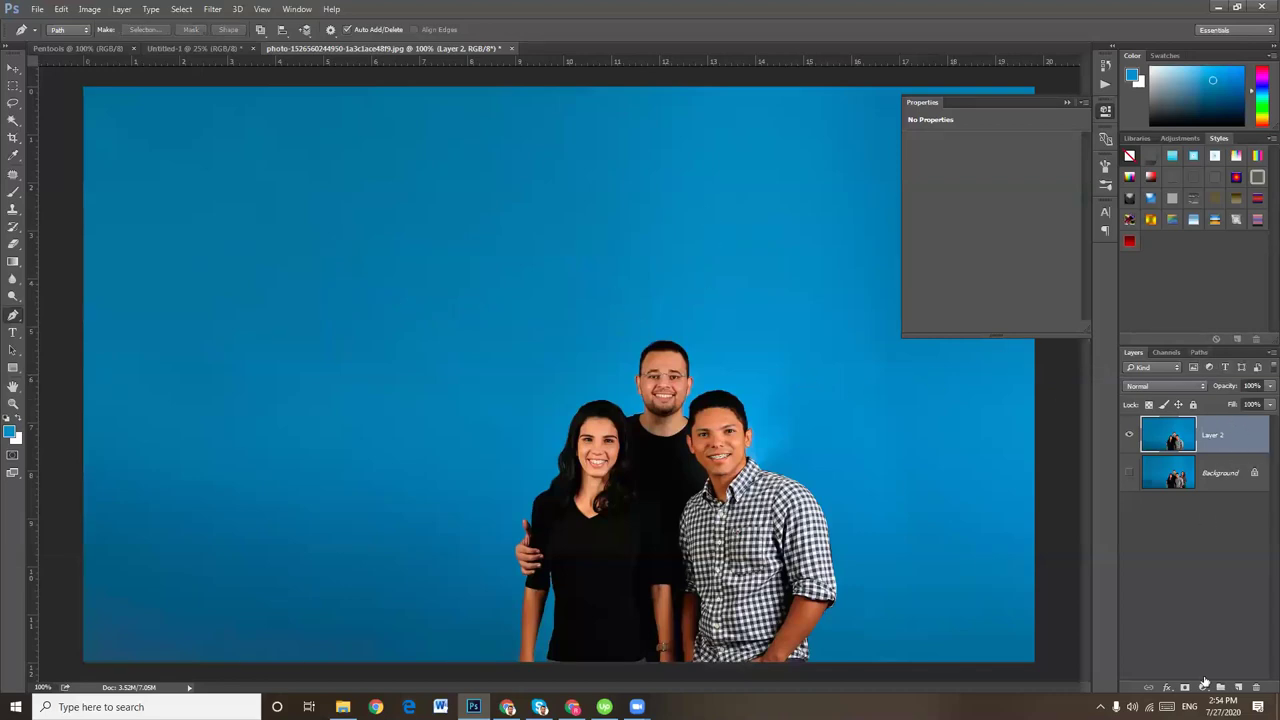
Add an empty Layer 3 and draw a closed rounded path in the upper-left sky
{"action": "left_click", "coordinate": [1238, 688]}
{"action": "left_click", "coordinate": [347, 241]}
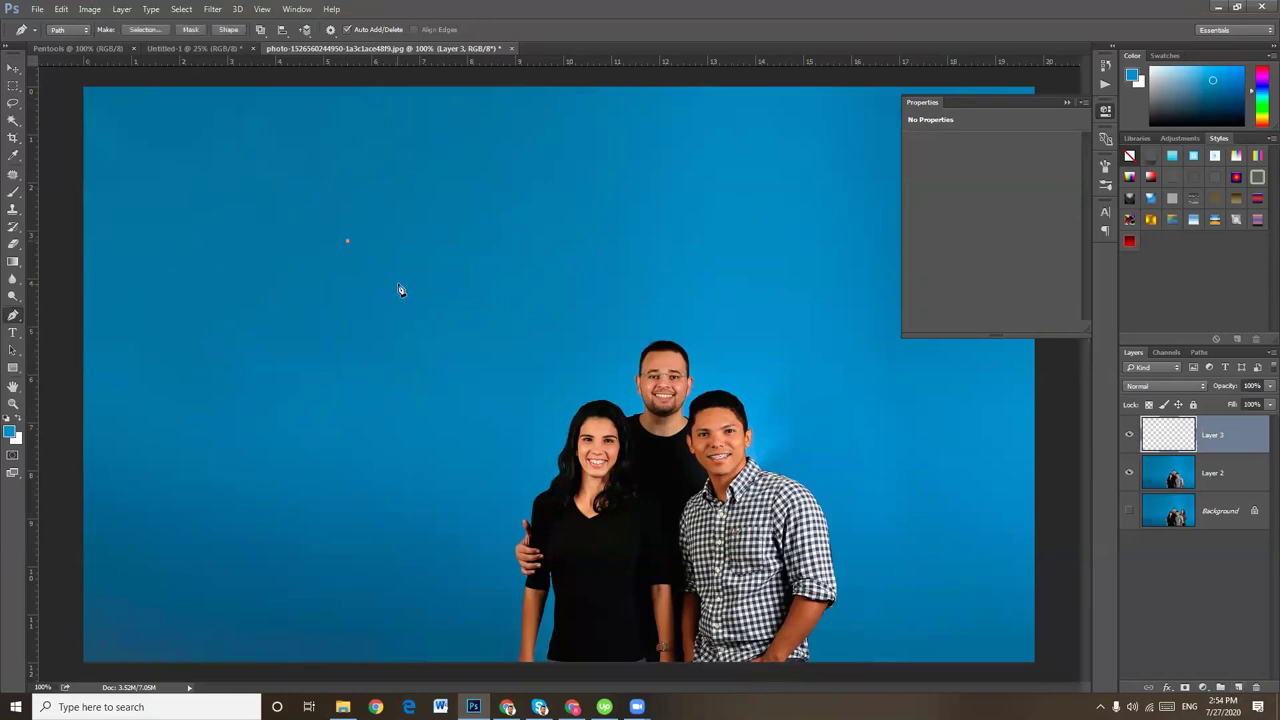
{"action": "left_click_drag", "start_coordinate": [517, 176], "coordinate": [347, 184]}
{"action": "left_click", "coordinate": [347, 243]}
Load the closed Work Path as a selection from the Paths panel, then deselect
{"action": "left_click", "coordinate": [1200, 353]}
{"action": "left_click", "coordinate": [1133, 370], "text": "ctrl"}
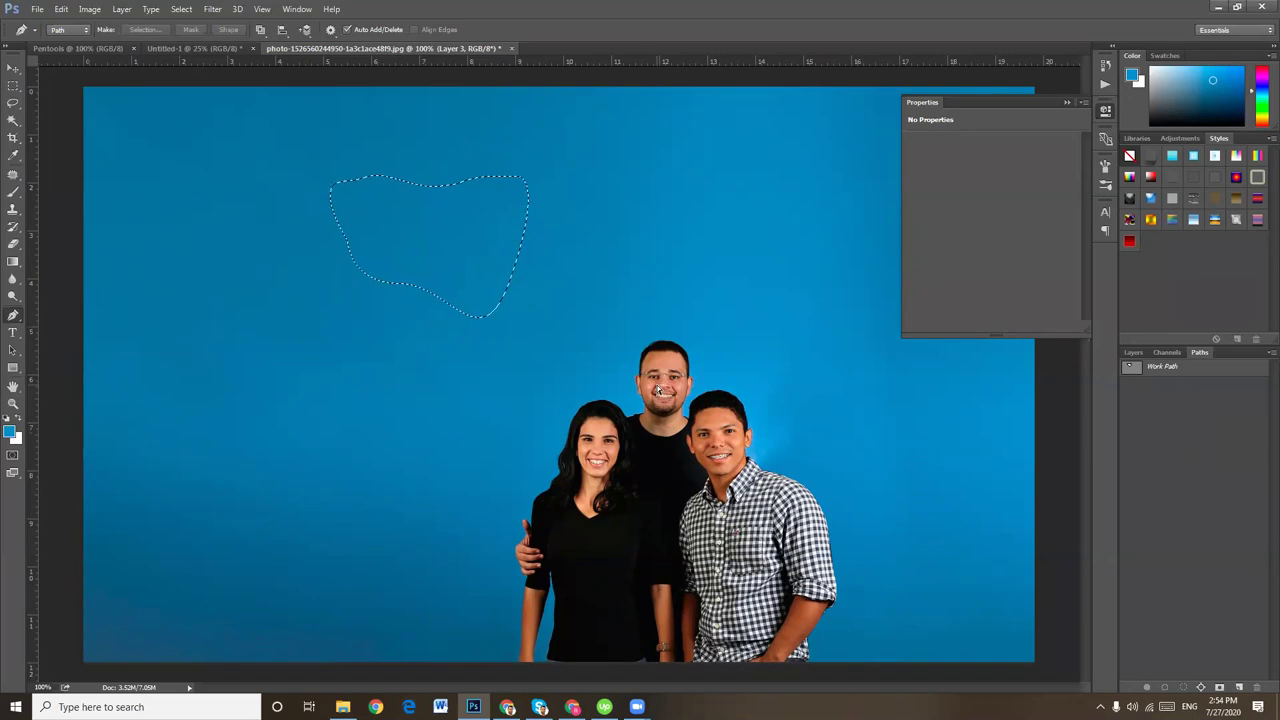
{"action": "scroll", "coordinate": [658, 390], "scroll_direction": "down", "scroll_amount": 1}
{"action": "scroll", "coordinate": [658, 390], "scroll_direction": "down", "scroll_amount": 1}
{"action": "key", "text": "ctrl+d"}
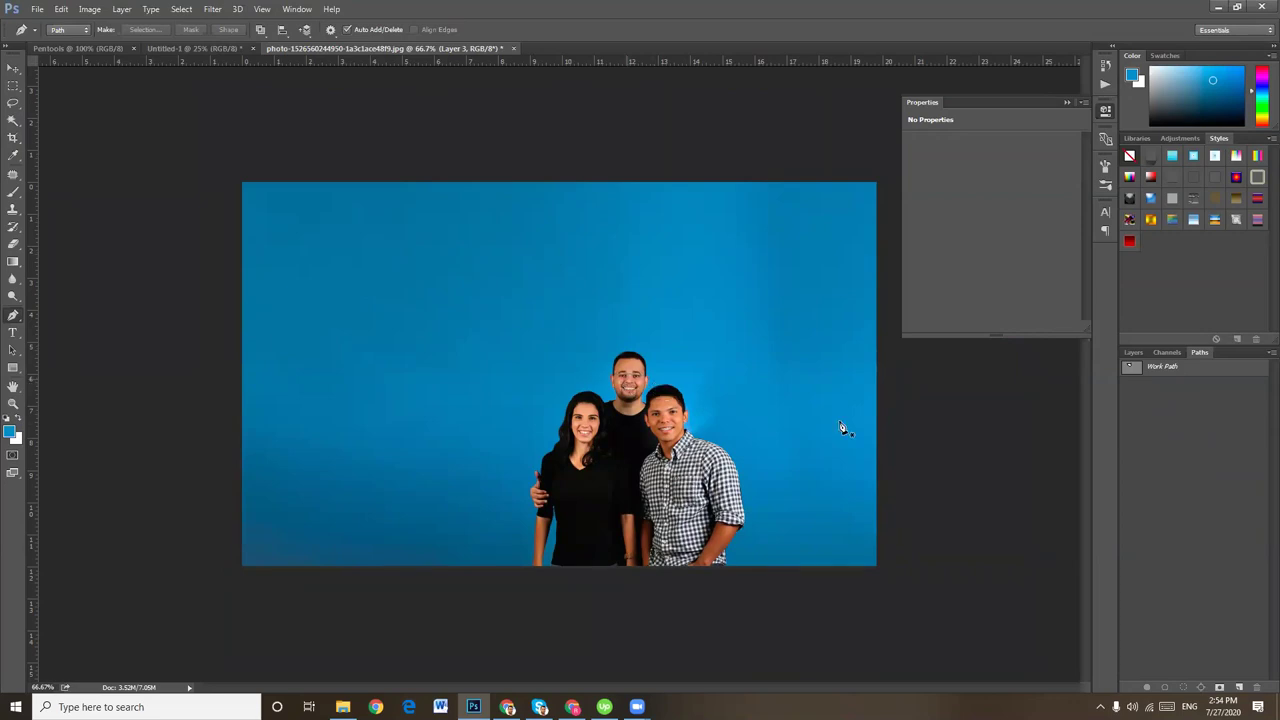
Convert the Background into Layer 0 and place a new empty Layer 4 beneath it
{"action": "left_click", "coordinate": [1134, 353]}
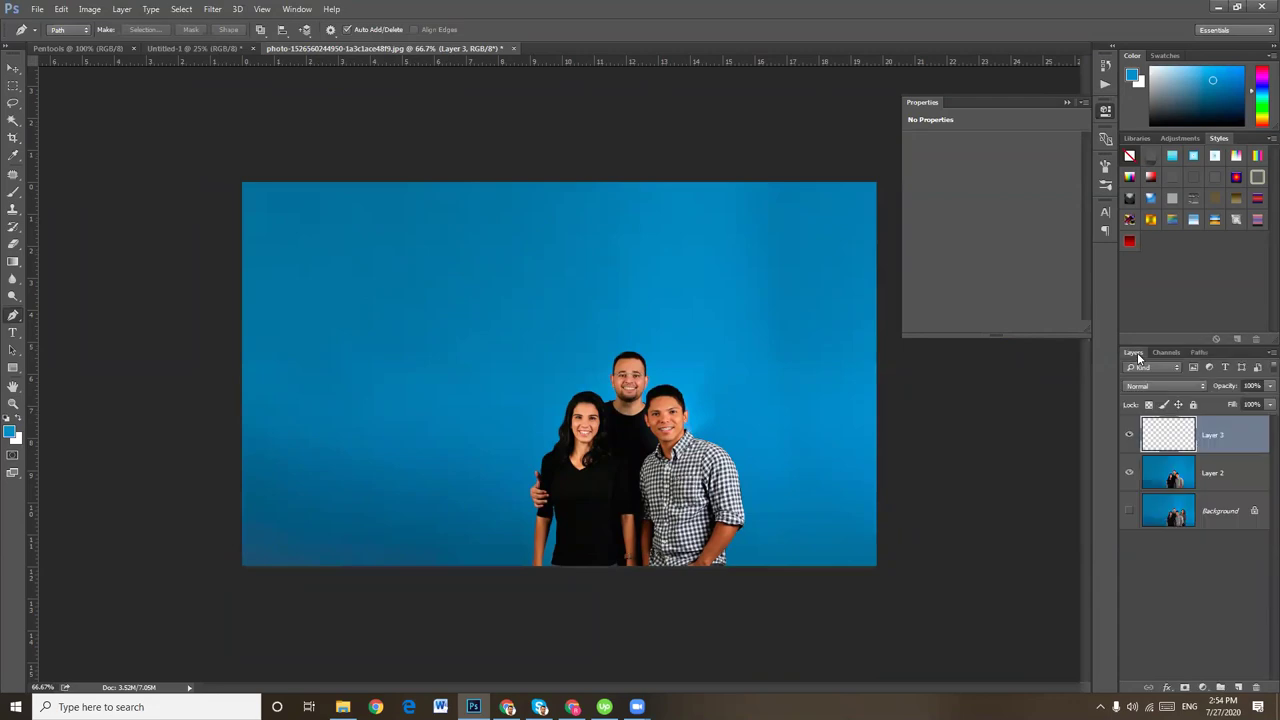
{"action": "left_click", "coordinate": [1232, 517]}
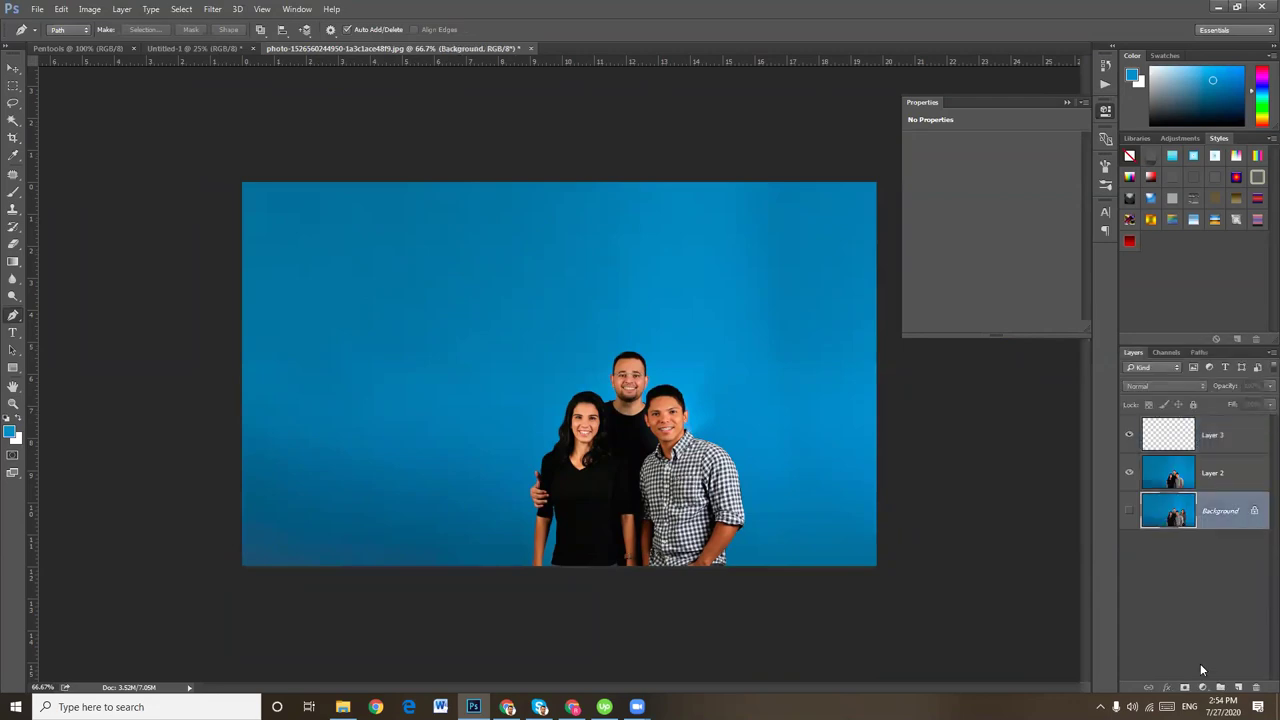
{"action": "left_click", "coordinate": [1238, 687]}
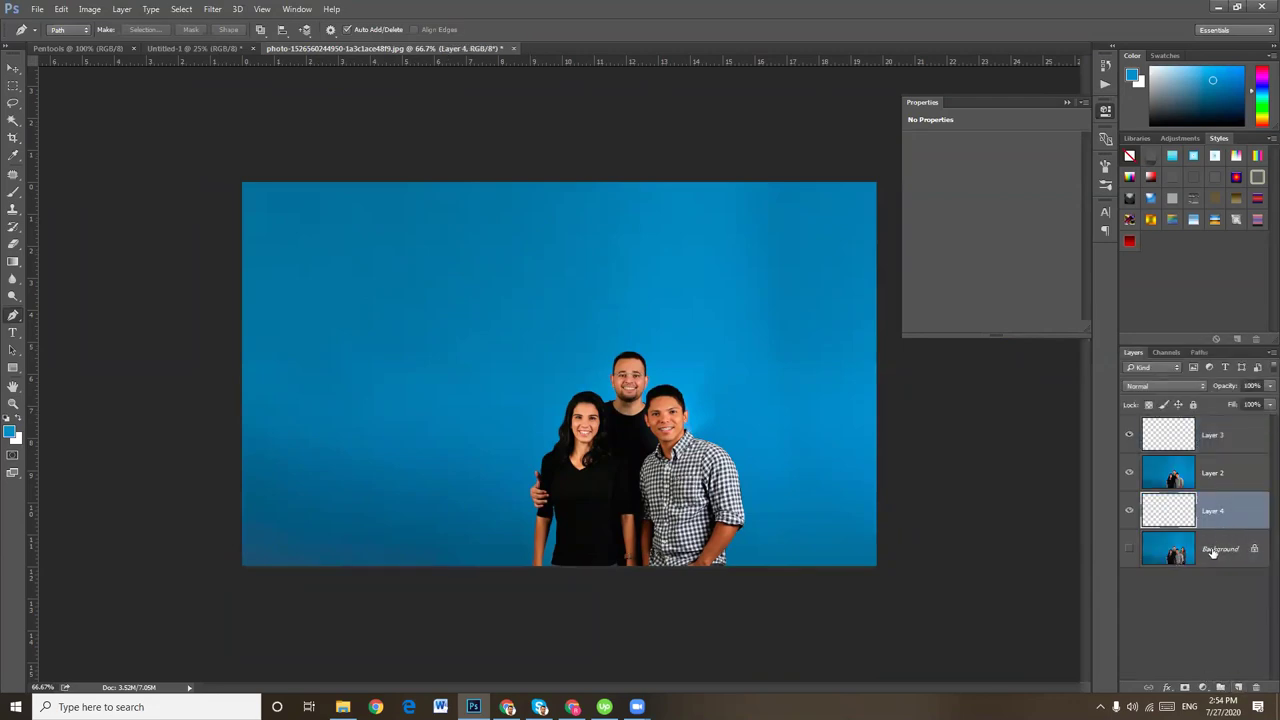
{"action": "double_click", "coordinate": [1212, 553]}
{"action": "left_click", "coordinate": [754, 226]}
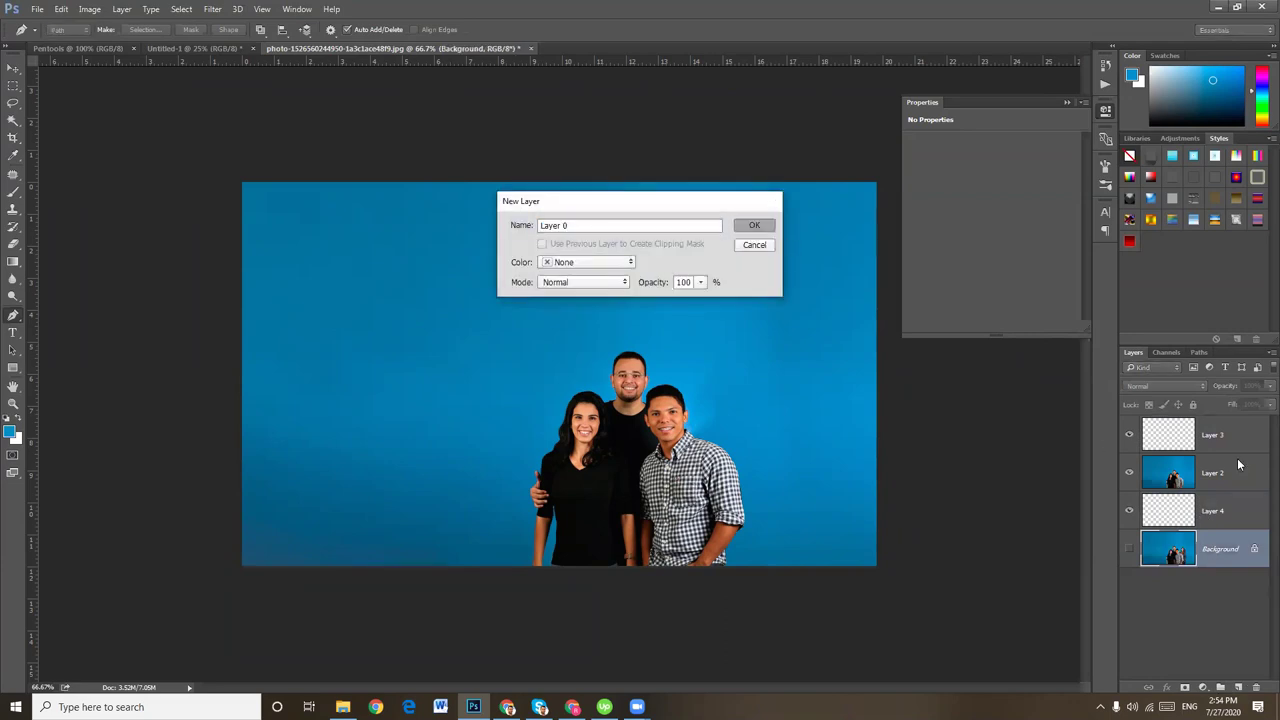
{"action": "left_click_drag", "start_coordinate": [1210, 512], "coordinate": [1202, 568]}
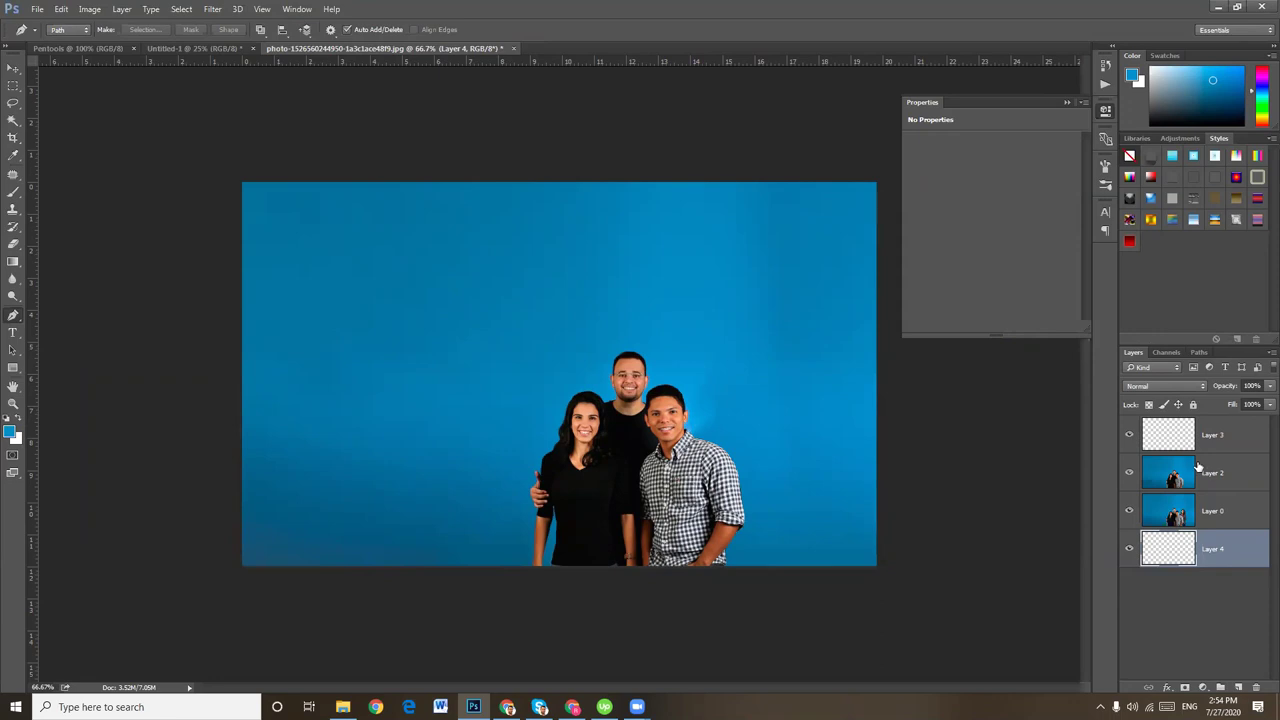
Widen the canvas to 40 inches, anchored middle-left
{"action": "left_click", "coordinate": [89, 9]}
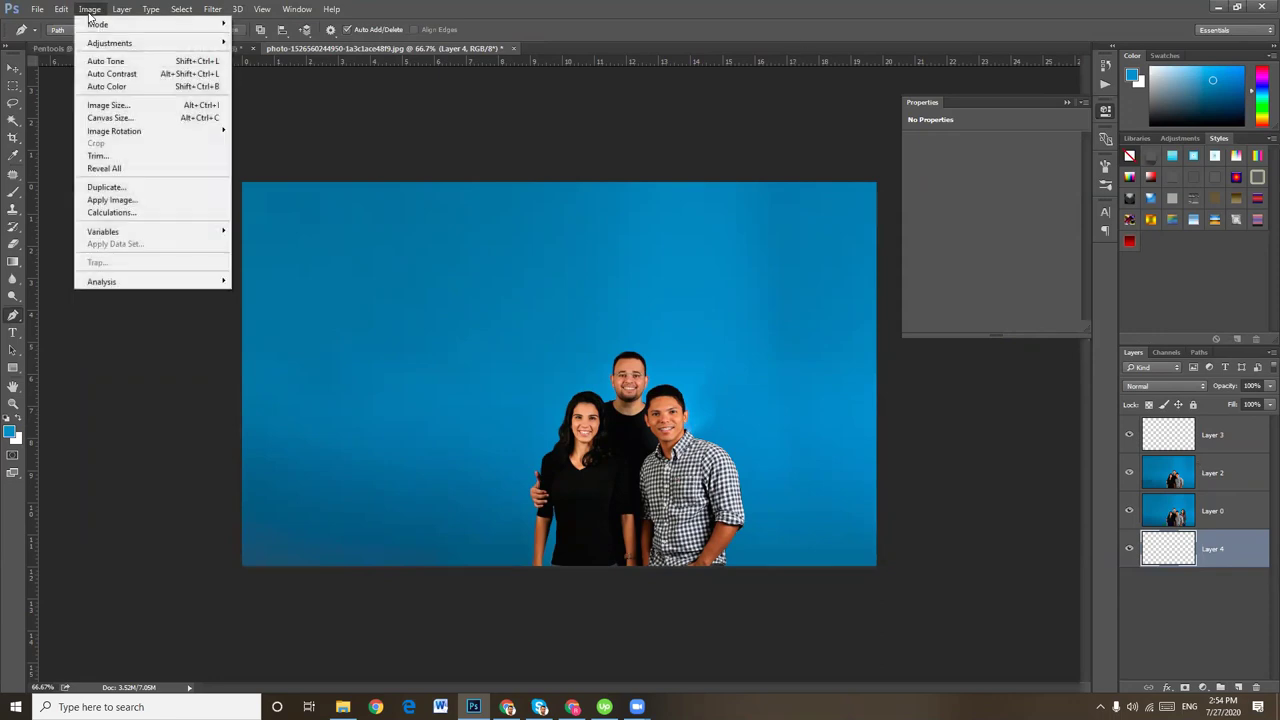
{"action": "left_click", "coordinate": [136, 121]}
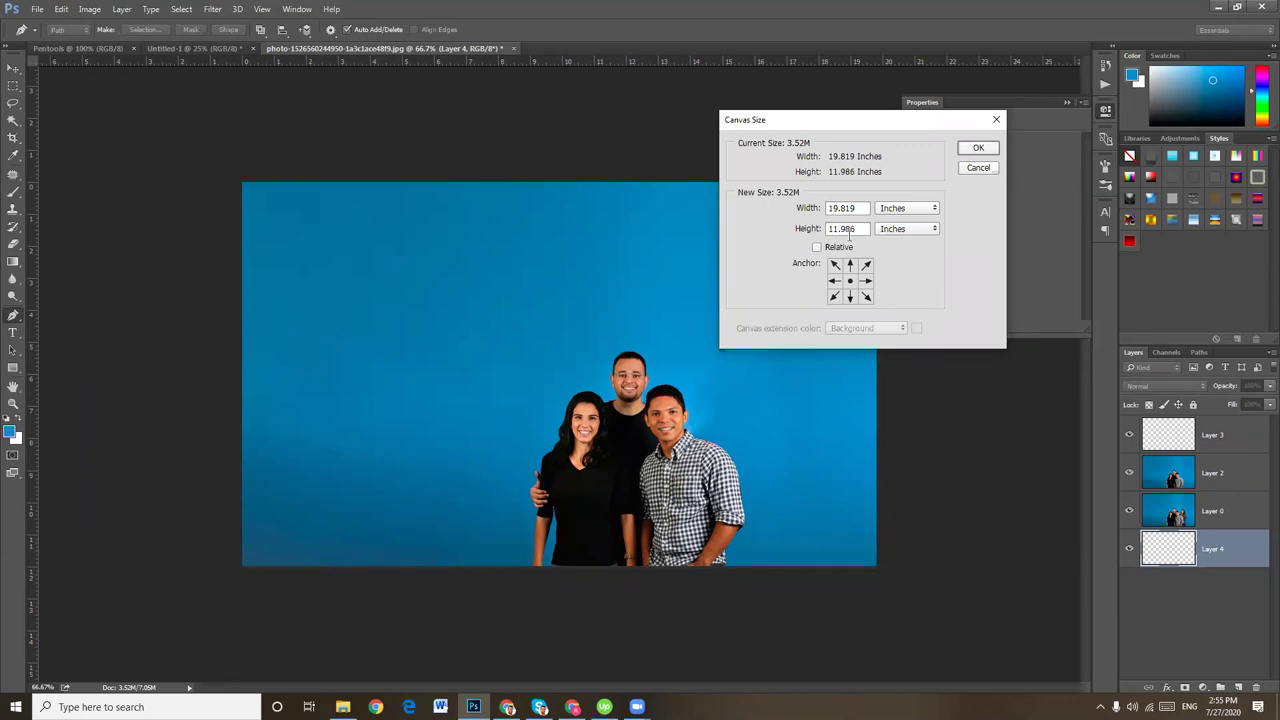
{"action": "left_click", "coordinate": [834, 280]}
{"action": "left_click_drag", "start_coordinate": [857, 208], "coordinate": [814, 207]}
{"action": "type", "text": "40"}
{"action": "key", "text": "Return"}
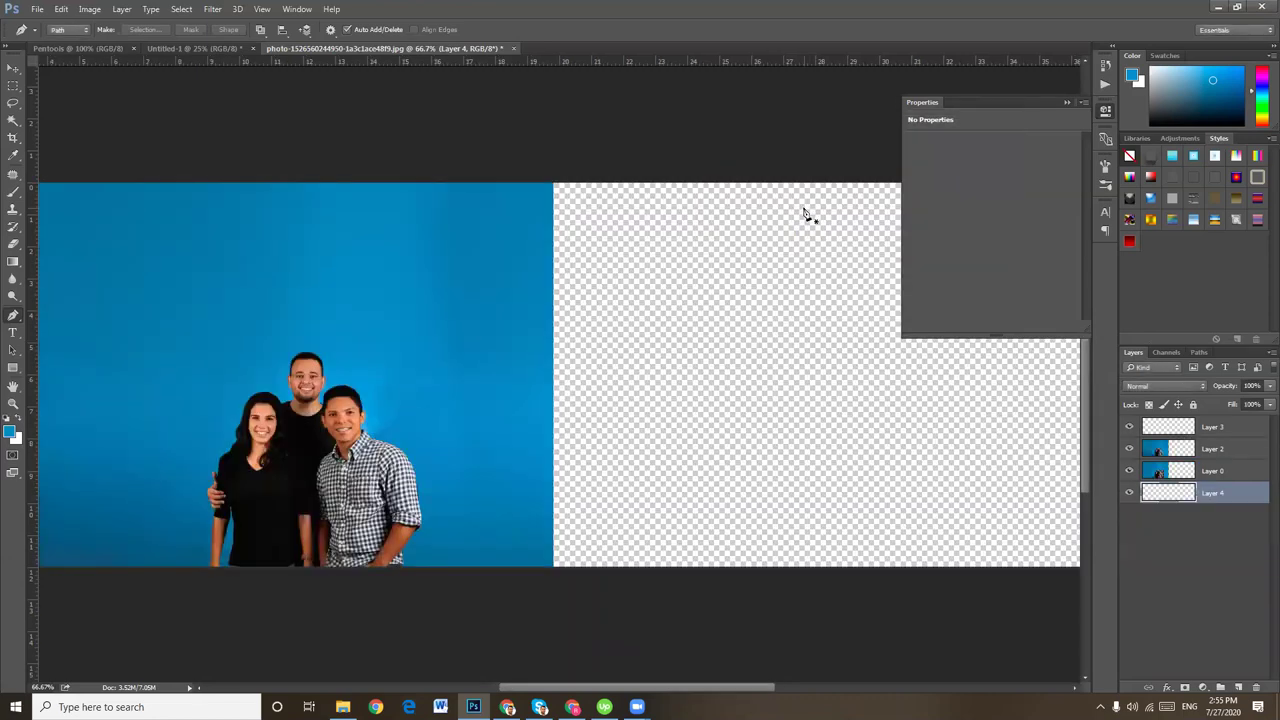
{"action": "key", "text": "ctrl+minus"}
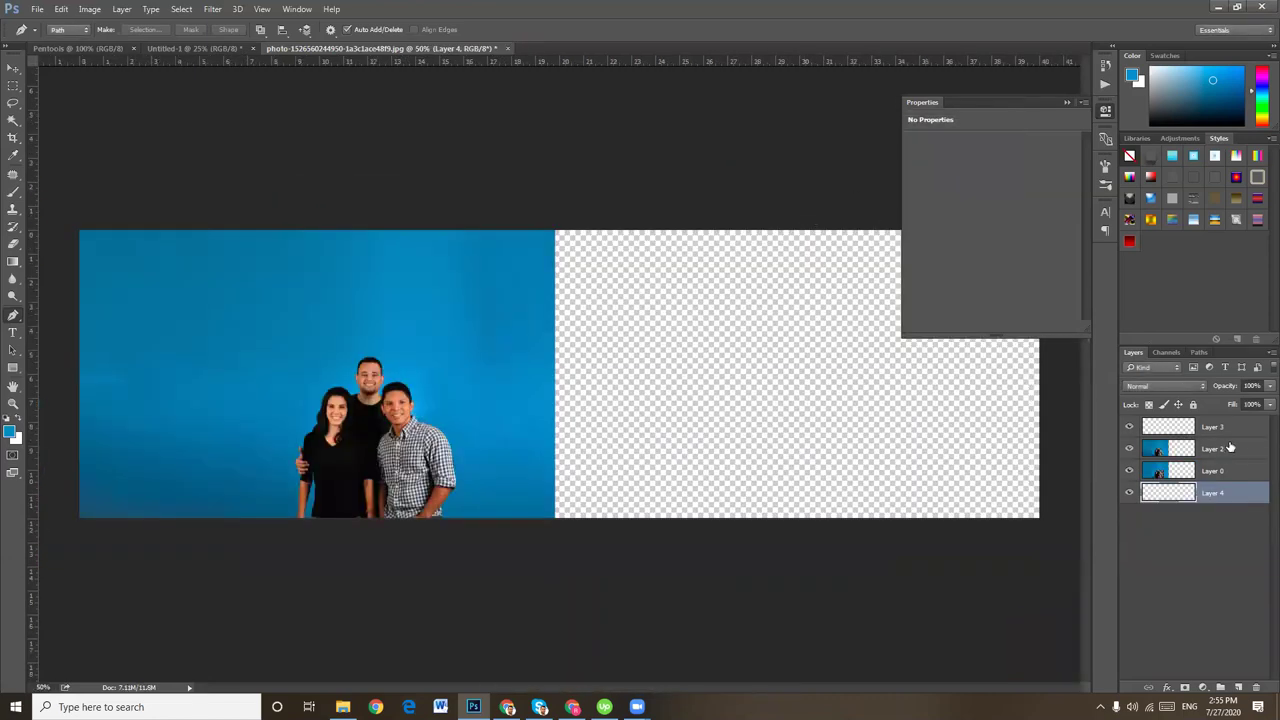
Move Layers 2 and 3 into the right half of the canvas
{"action": "left_click", "coordinate": [1230, 448]}
{"action": "left_click", "coordinate": [1222, 432], "text": "shift"}
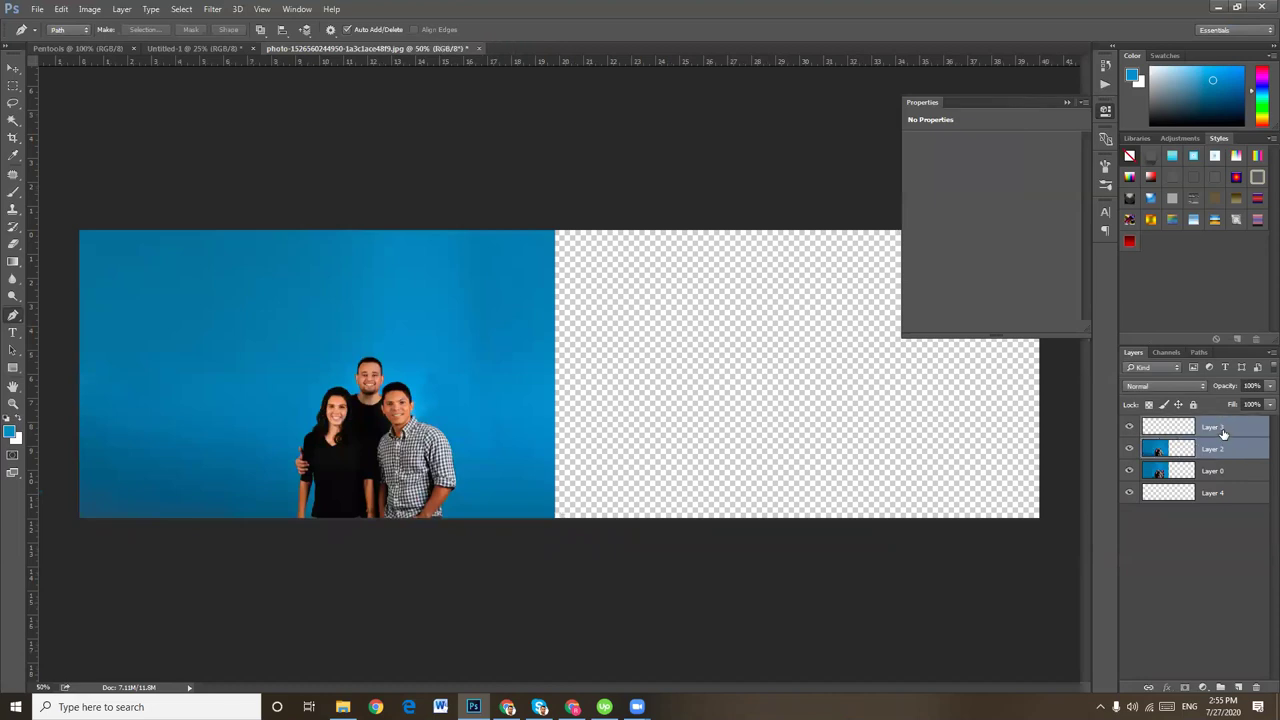
{"action": "left_click", "coordinate": [13, 67]}
{"action": "mouse_move", "coordinate": [653, 440]}
{"action": "left_mouse_down"}
{"action": "mouse_move", "coordinate": [971, 440]}
{"action": "mouse_move", "coordinate": [620, 487]}
{"action": "mouse_move", "coordinate": [800, 470]}
{"action": "mouse_move", "coordinate": [762, 469]}
{"action": "left_mouse_up"}
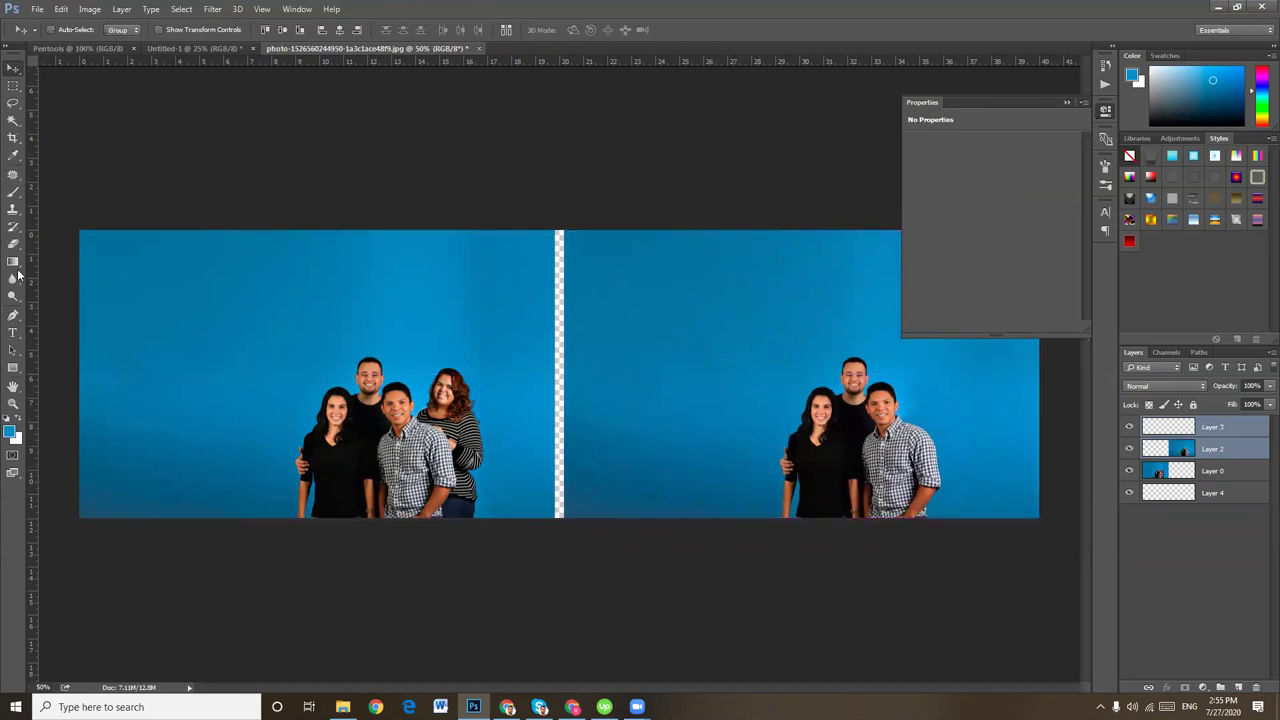
Draw a bold custom-shape arrow over the divider between the two photos
{"action": "left_click", "coordinate": [12, 368]}
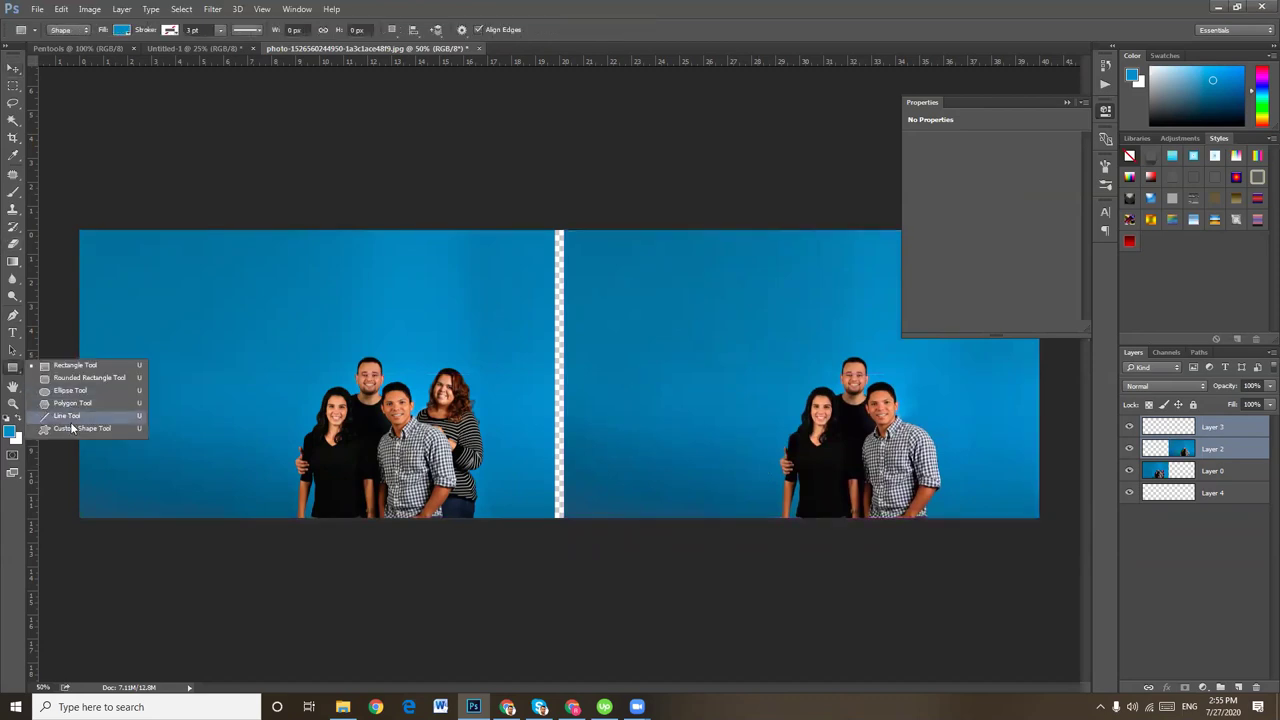
{"action": "left_click", "coordinate": [72, 428]}
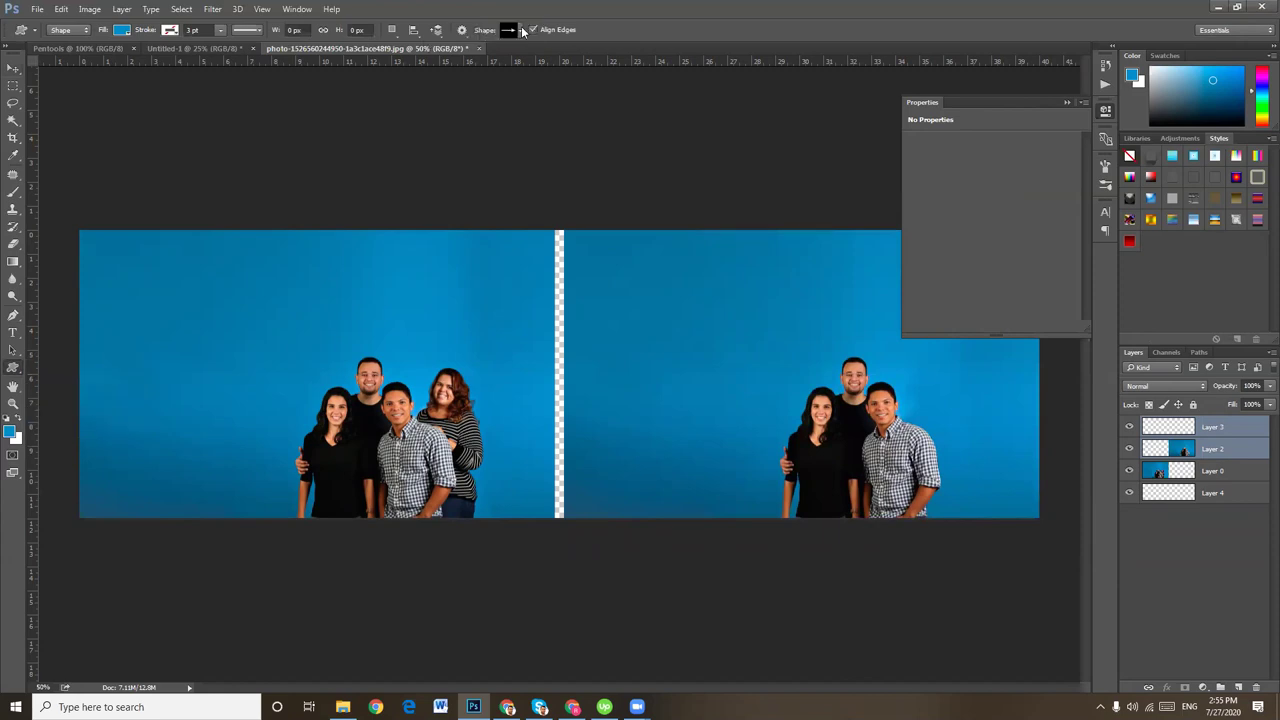
{"action": "left_click", "coordinate": [510, 32]}
{"action": "left_click", "coordinate": [485, 60]}
{"action": "mouse_move", "coordinate": [520, 334]}
{"action": "left_mouse_down"}
{"action": "mouse_move", "coordinate": [603, 381]}
{"action": "mouse_move", "coordinate": [582, 304]}
{"action": "left_mouse_up"}
{"action": "left_click", "coordinate": [13, 68]}
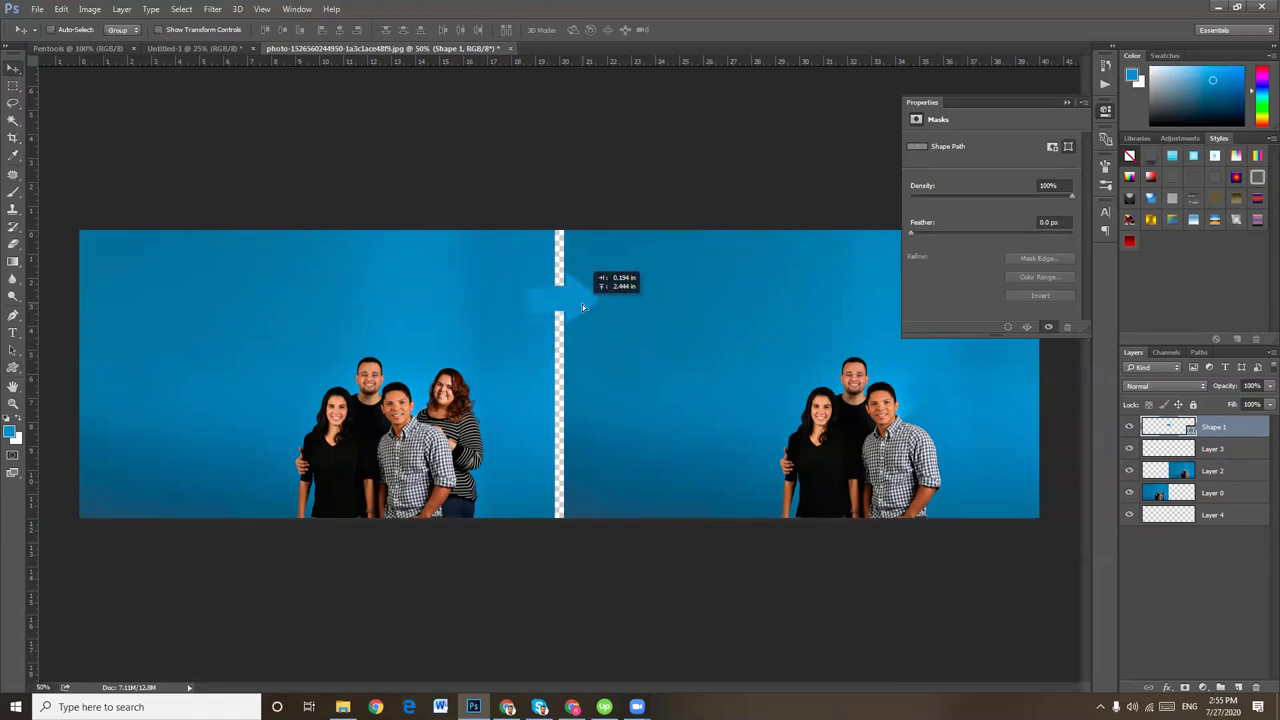
{"action": "left_click_drag", "start_coordinate": [582, 304], "coordinate": [582, 305]}
Set the arrow's fill colour to white and nudge it slightly left
{"action": "double_click", "coordinate": [1199, 425]}
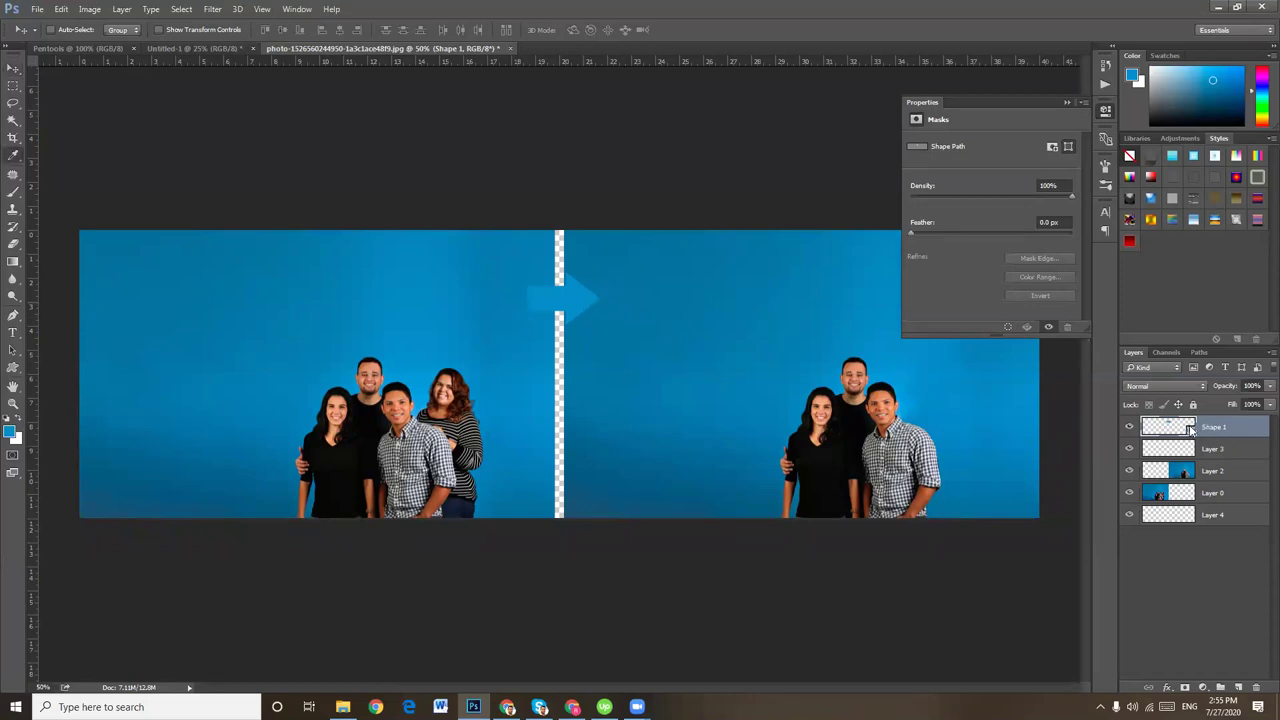
{"action": "left_click", "coordinate": [852, 212]}
{"action": "left_click_drag", "start_coordinate": [868, 222], "coordinate": [853, 207]}
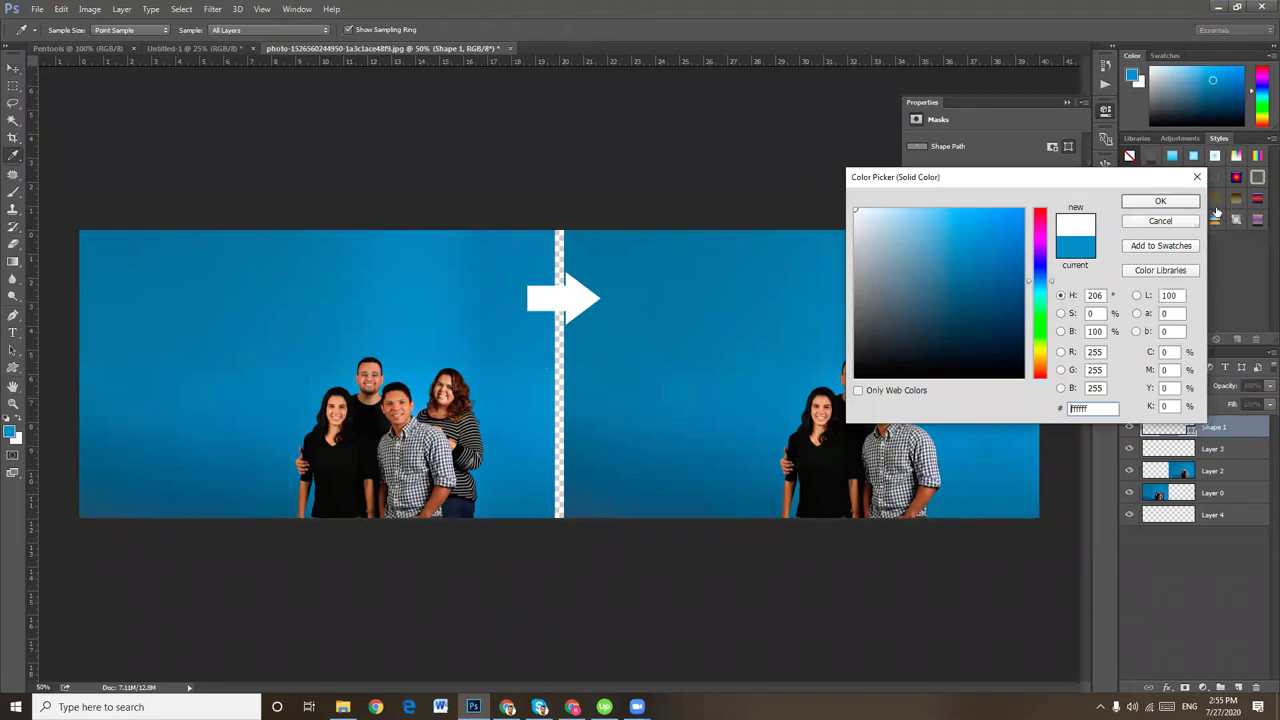
{"action": "left_click", "coordinate": [1168, 202]}
{"action": "key", "text": "Left"}
{"action": "key", "text": "Left"}
{"action": "key", "text": "Left"}
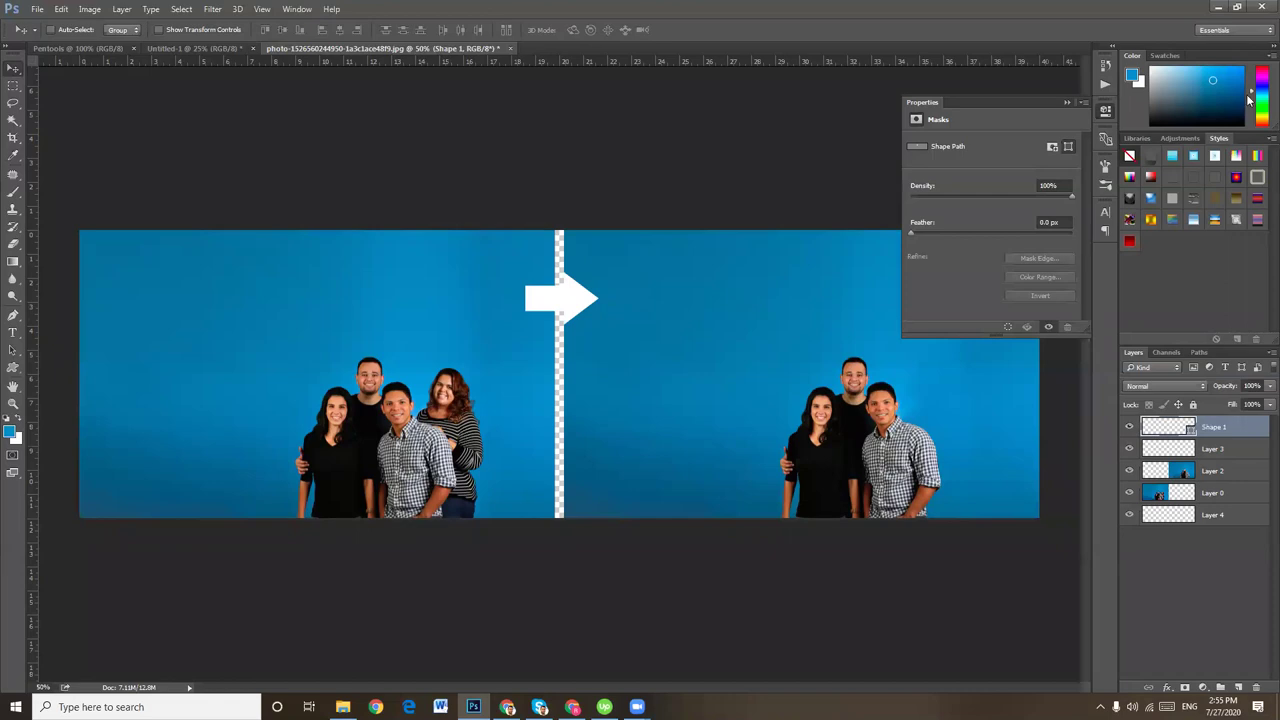
{"action": "mouse_move", "coordinate": [1005, 101]}
{"action": "left_mouse_down"}
{"action": "mouse_move", "coordinate": [1080, 86]}
{"action": "mouse_move", "coordinate": [1105, 128]}
{"action": "left_mouse_up"}
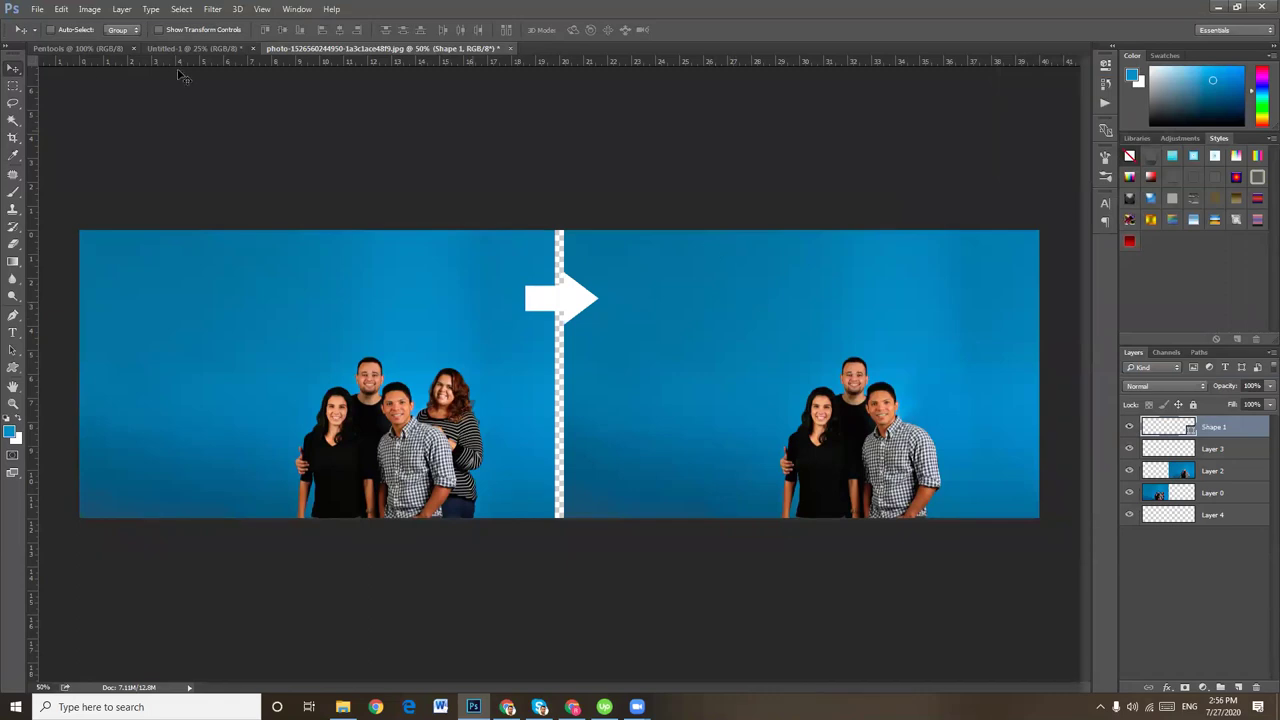
In Save for Web (Legacy), set the export width to 2000 px
{"action": "left_click", "coordinate": [37, 9]}
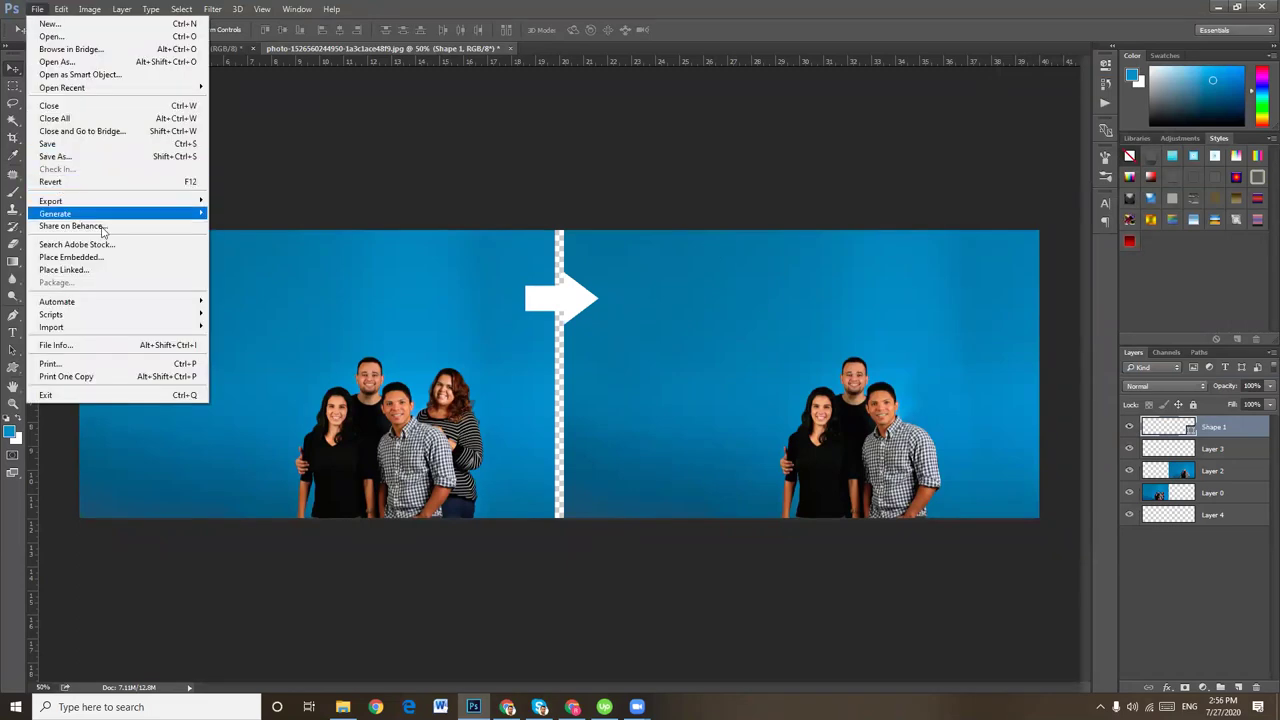
{"action": "mouse_move", "coordinate": [51, 200]}
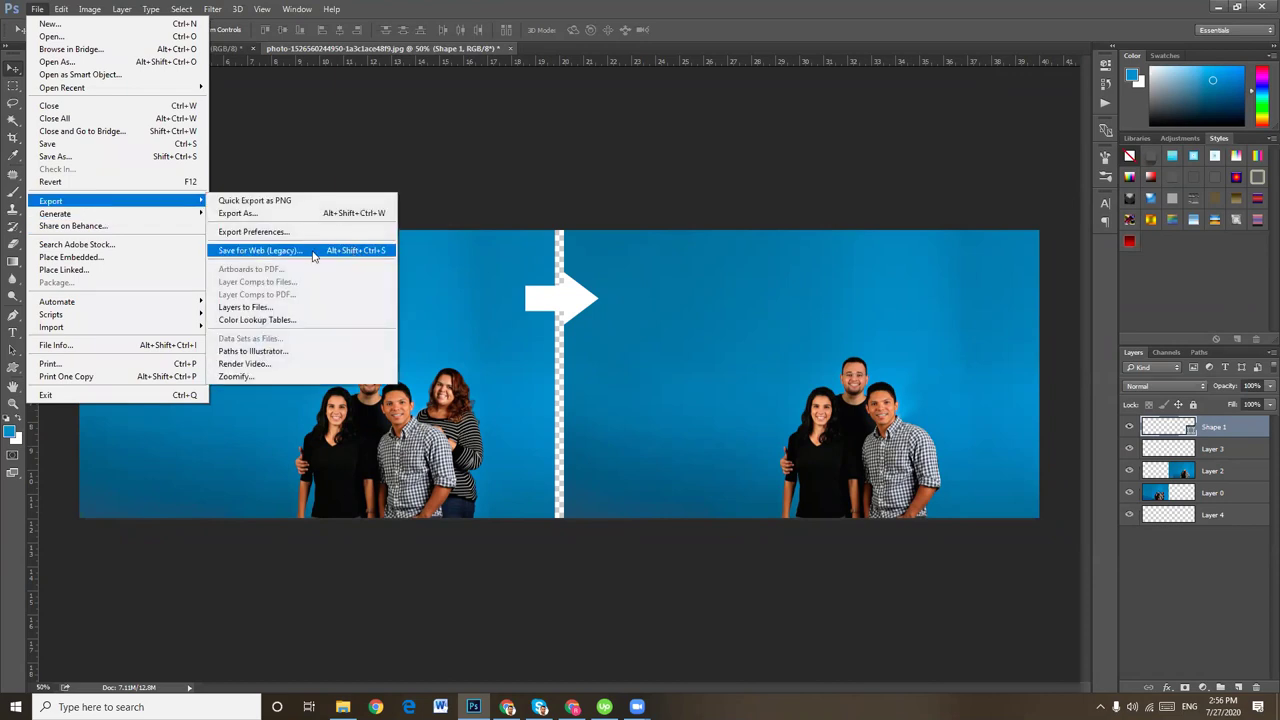
{"action": "left_click", "coordinate": [313, 251]}
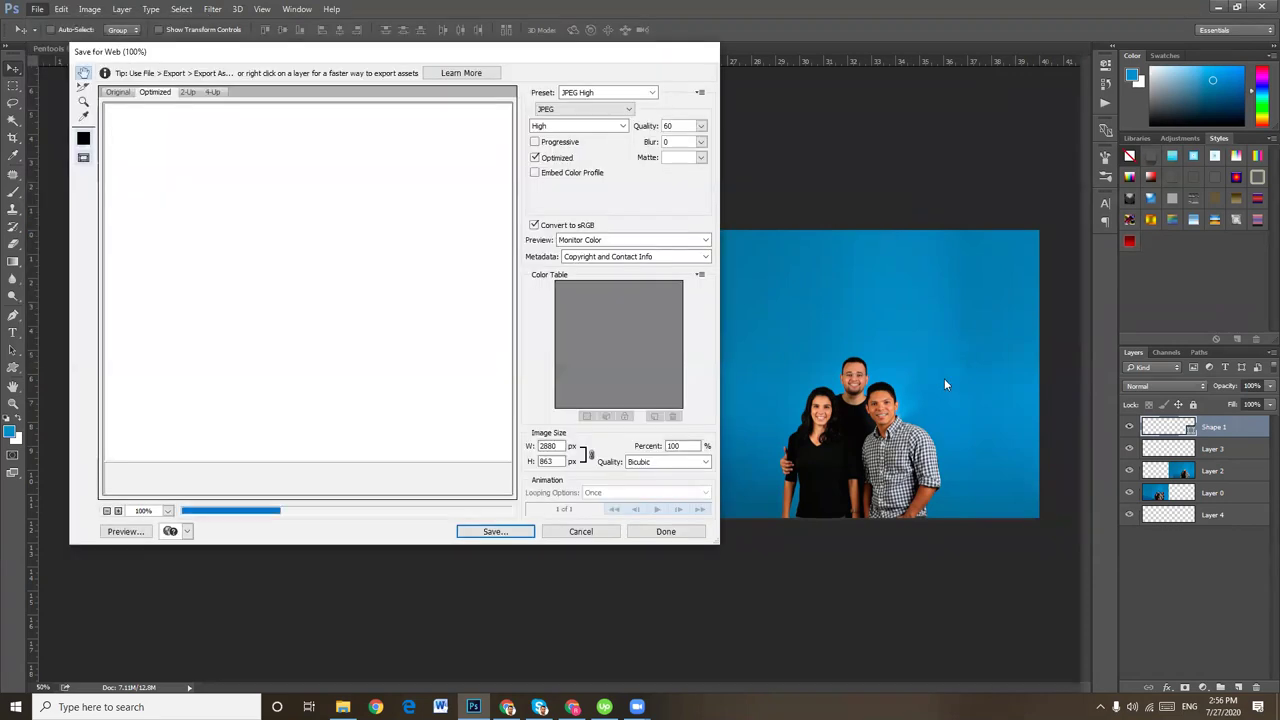
{"action": "left_click_drag", "start_coordinate": [567, 56], "coordinate": [816, 81]}
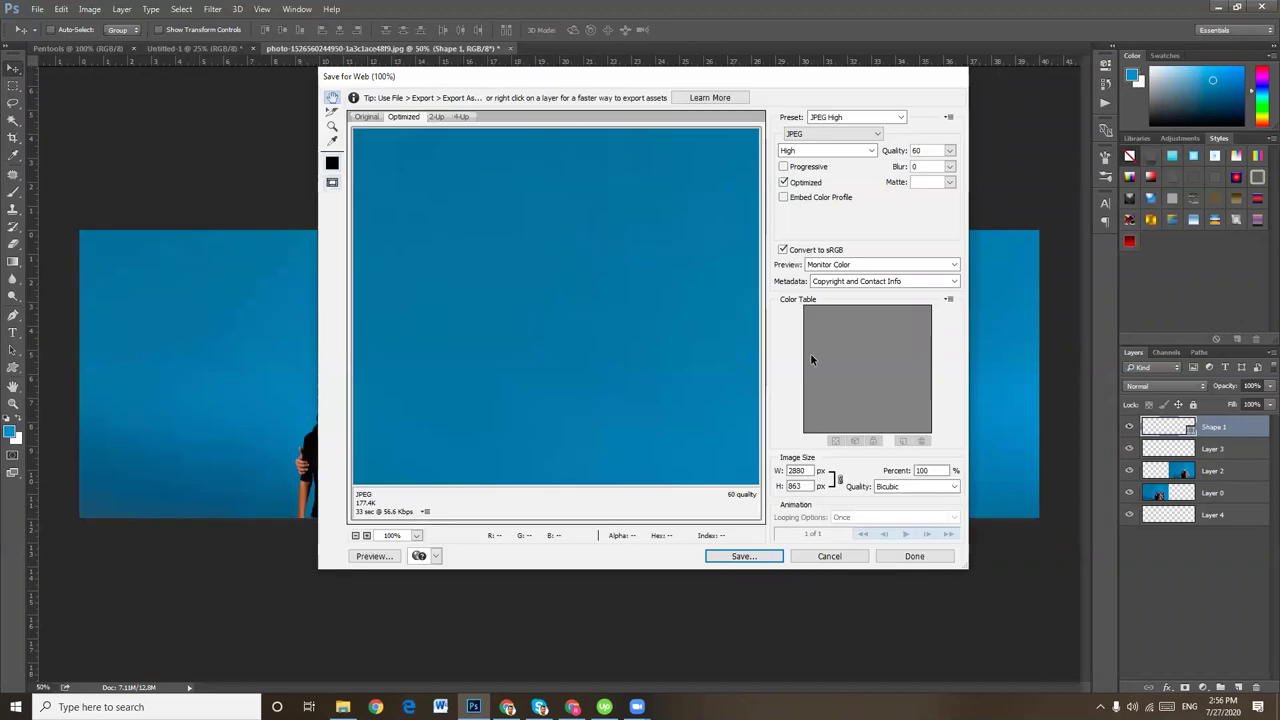
{"action": "double_click", "coordinate": [810, 470]}
{"action": "type", "text": "1"}
{"action": "key", "text": "BackSpace"}
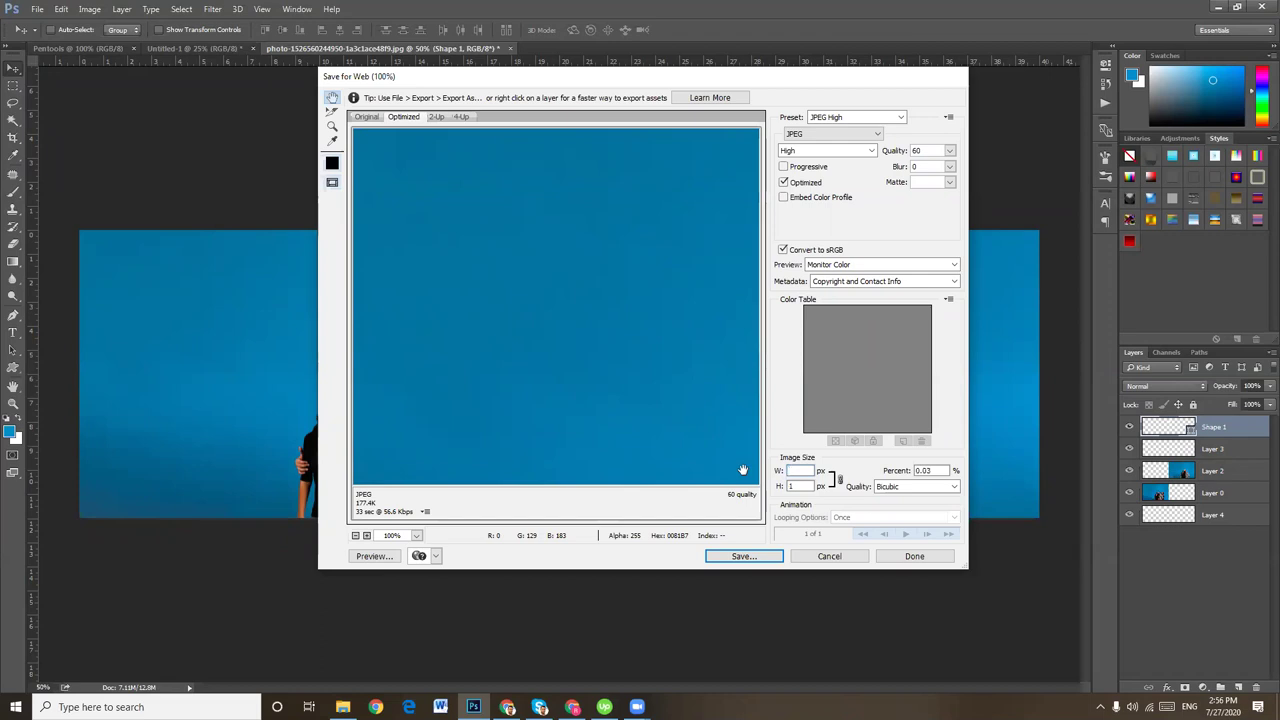
{"action": "type", "text": "2000"}
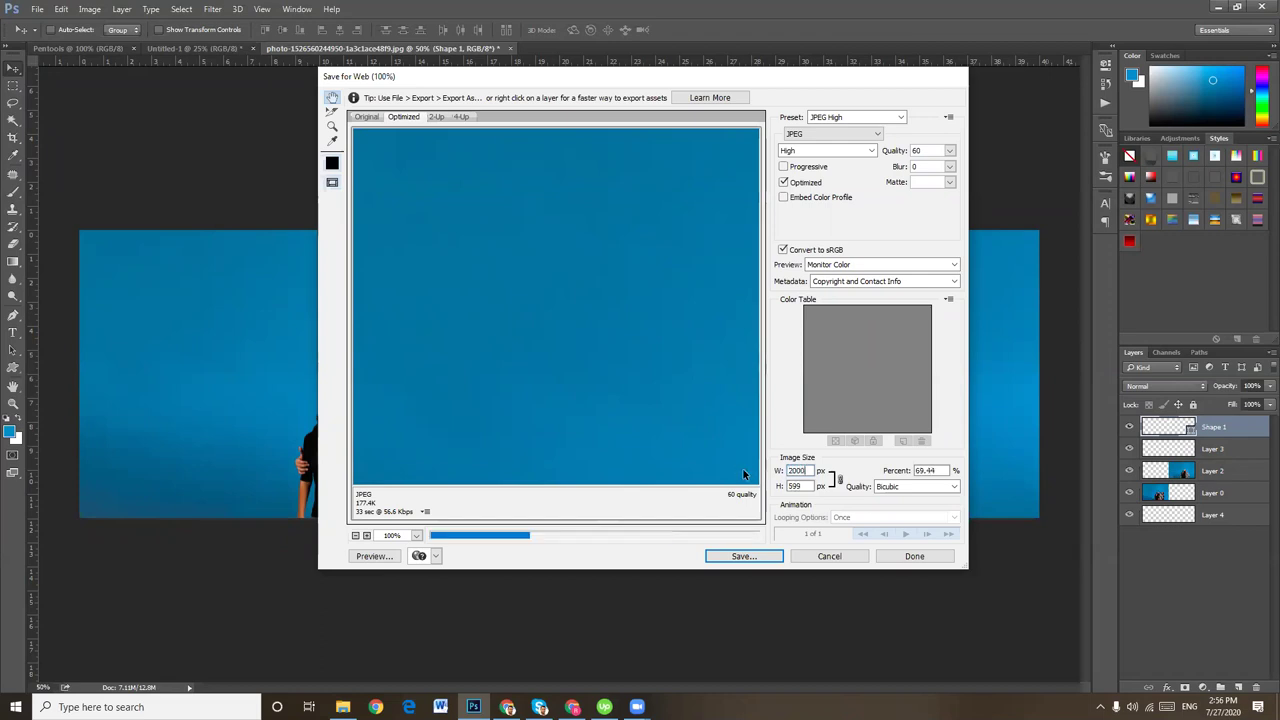
Save the JPEG to the Desktop as 'remove a person'
{"action": "left_click", "coordinate": [743, 556]}
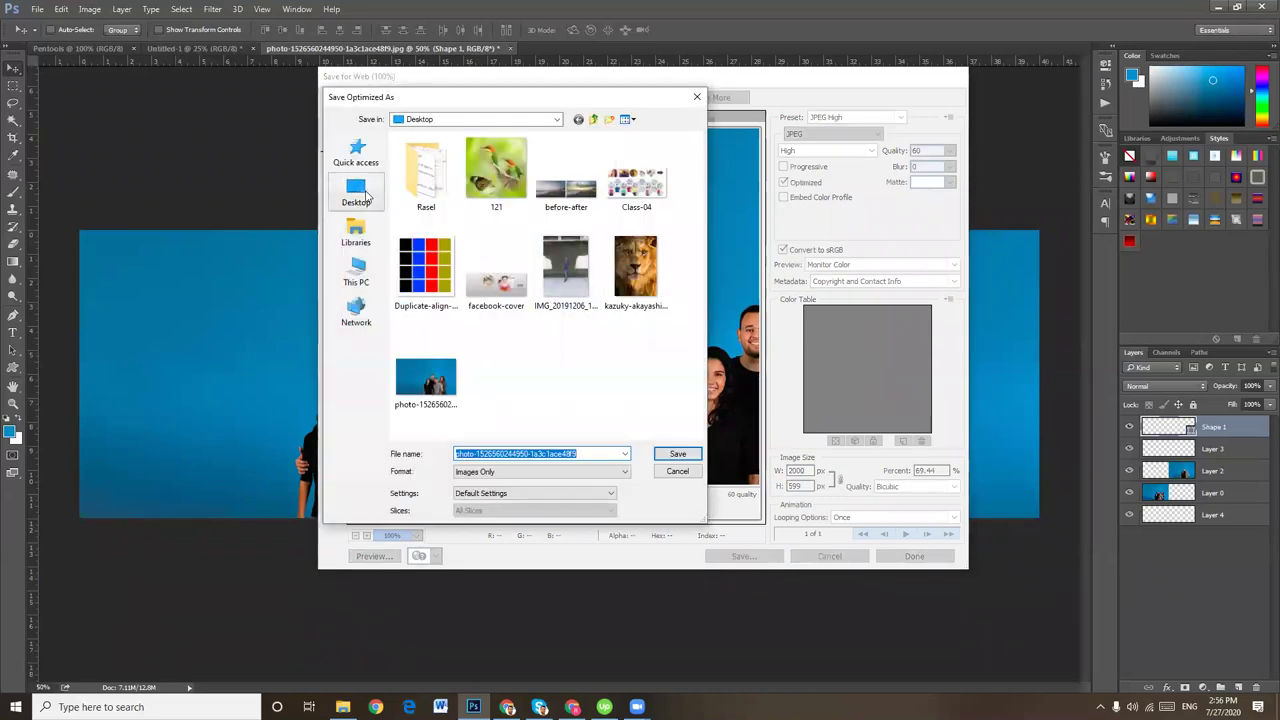
{"action": "left_click", "coordinate": [356, 192]}
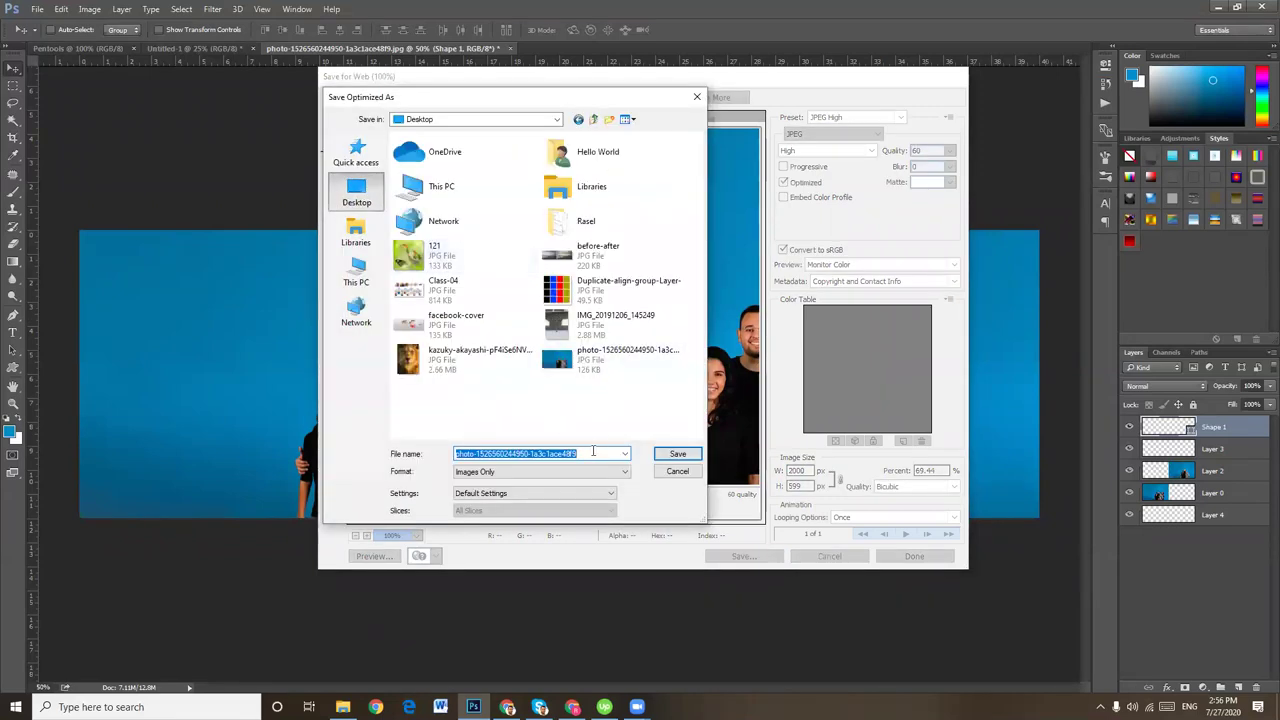
{"action": "type", "text": "remove a person"}
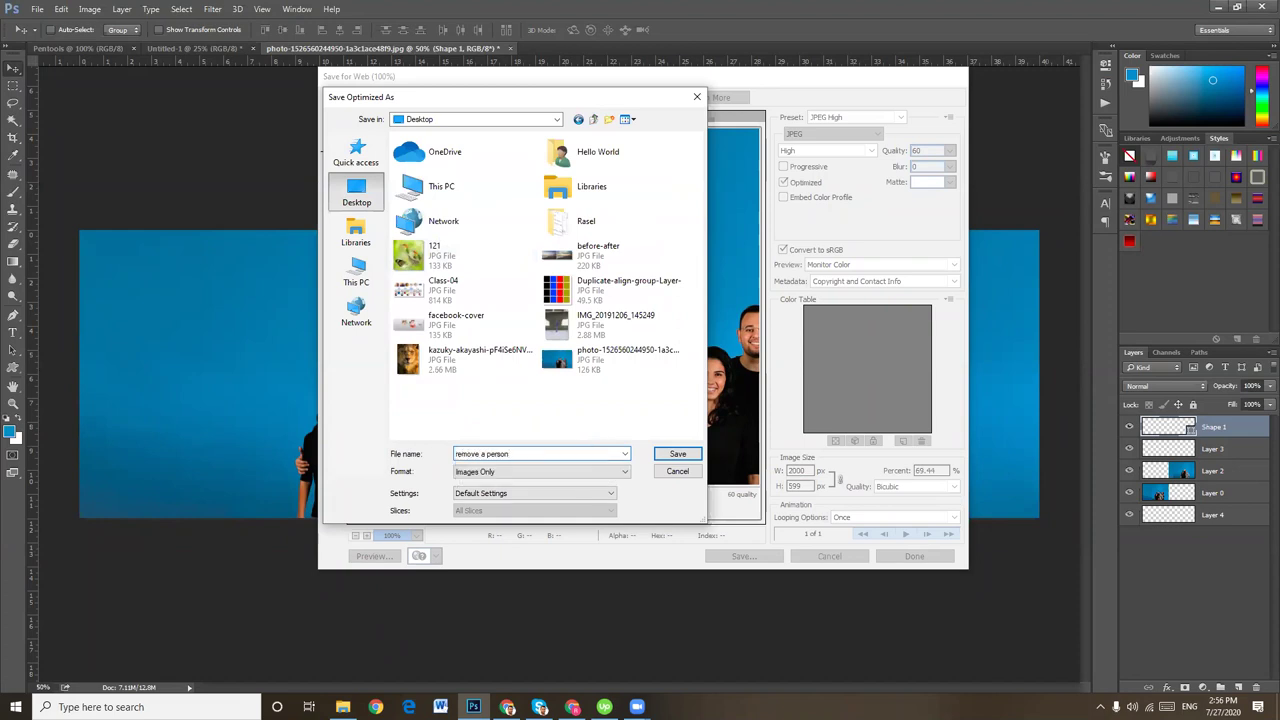
{"action": "key", "text": "Return"}
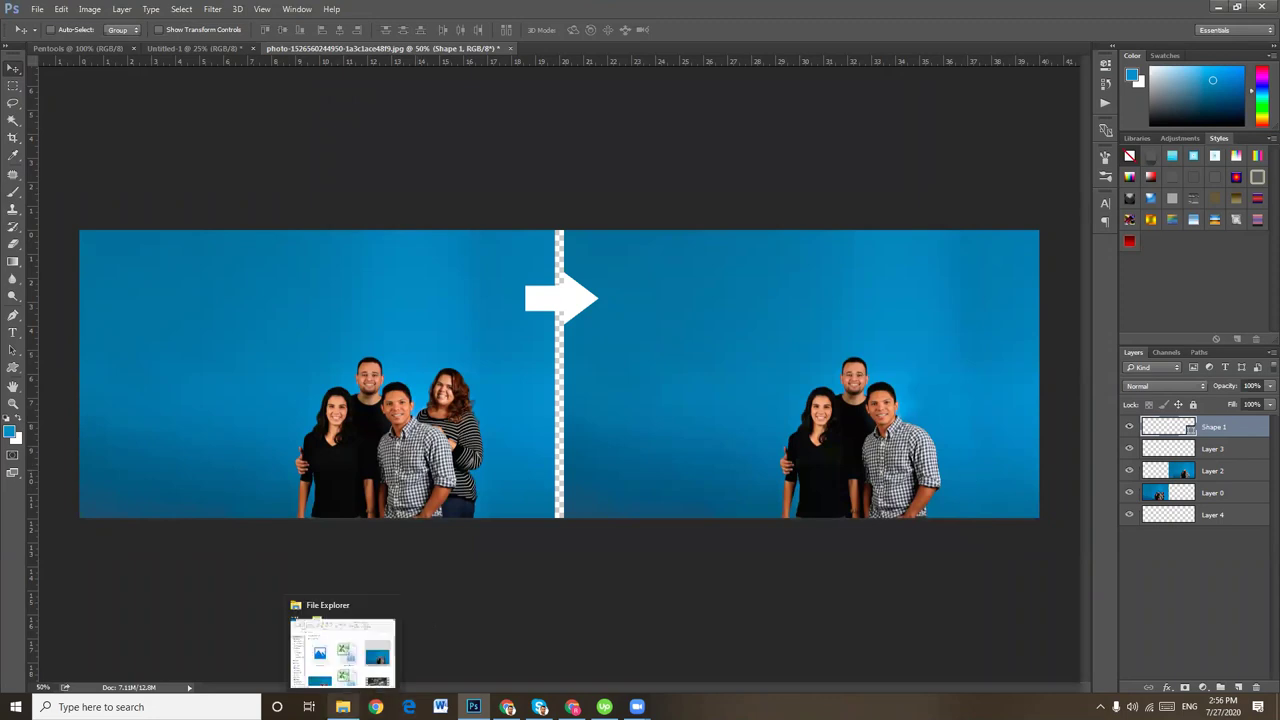
Check the saved file in File Explorer, then switch to the web browser
{"action": "left_click", "coordinate": [342, 707]}
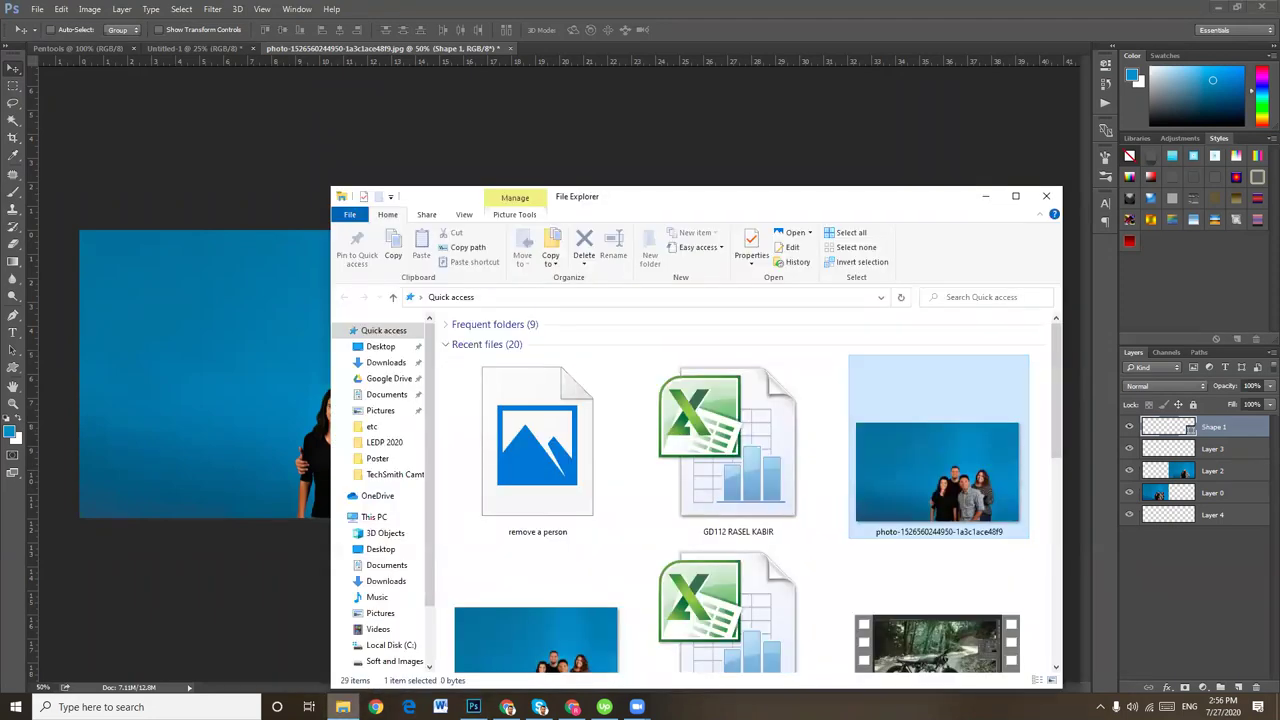
{"action": "left_click", "coordinate": [342, 707]}
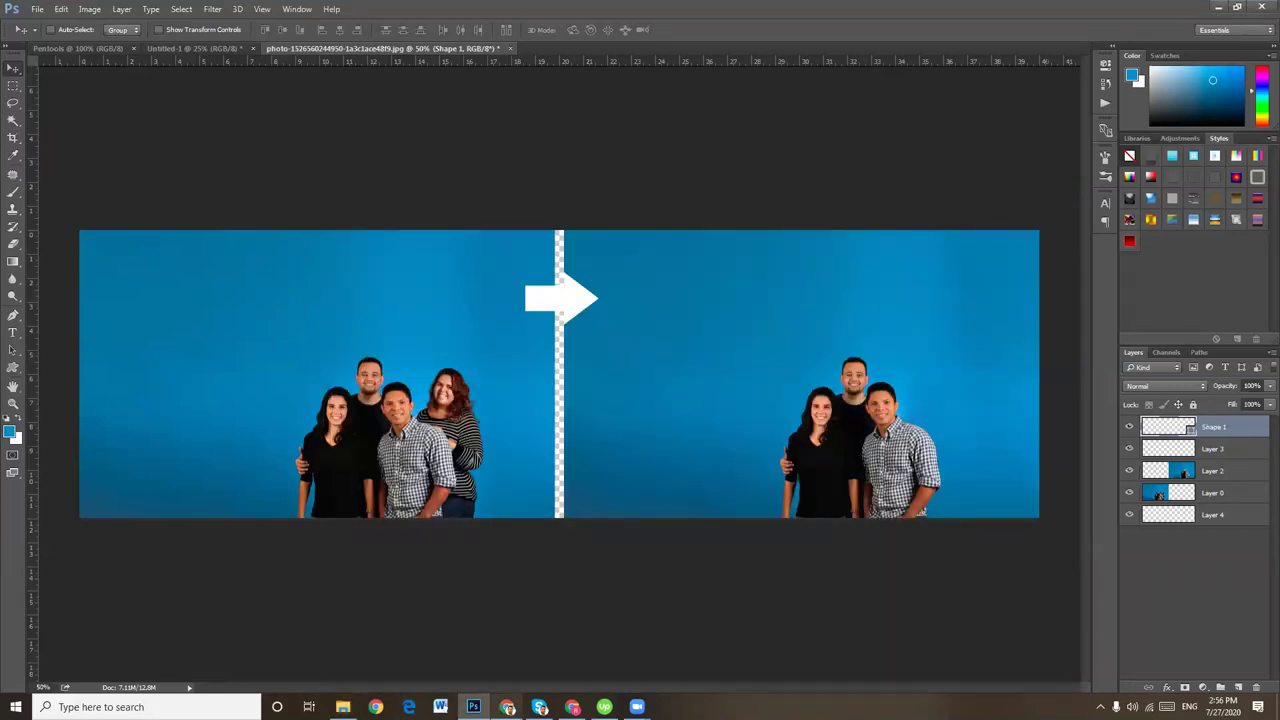
{"action": "left_click", "coordinate": [507, 707]}
Go to the Facebook group page and open the 'Write something…' post composer
{"action": "left_click", "coordinate": [565, 11]}
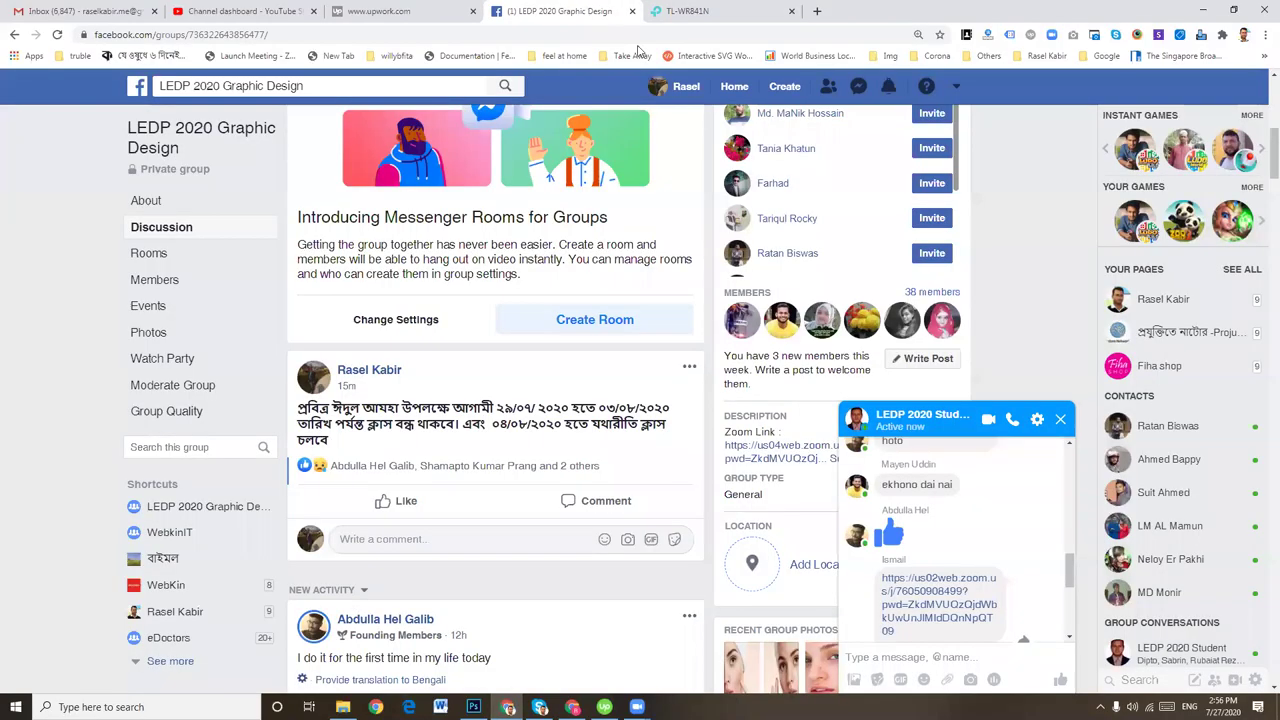
{"action": "left_click", "coordinate": [548, 319]}
{"action": "scroll", "coordinate": [388, 291], "scroll_direction": "down", "scroll_amount": 1}
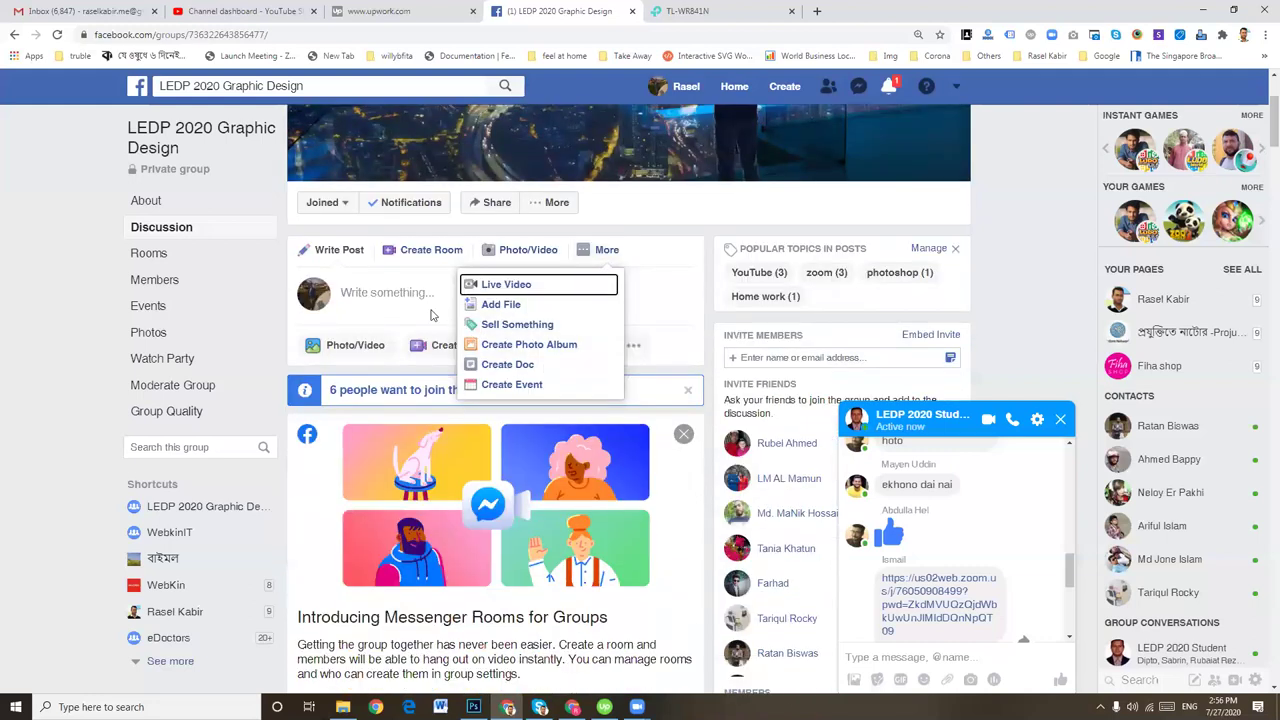
{"action": "left_click", "coordinate": [388, 291]}
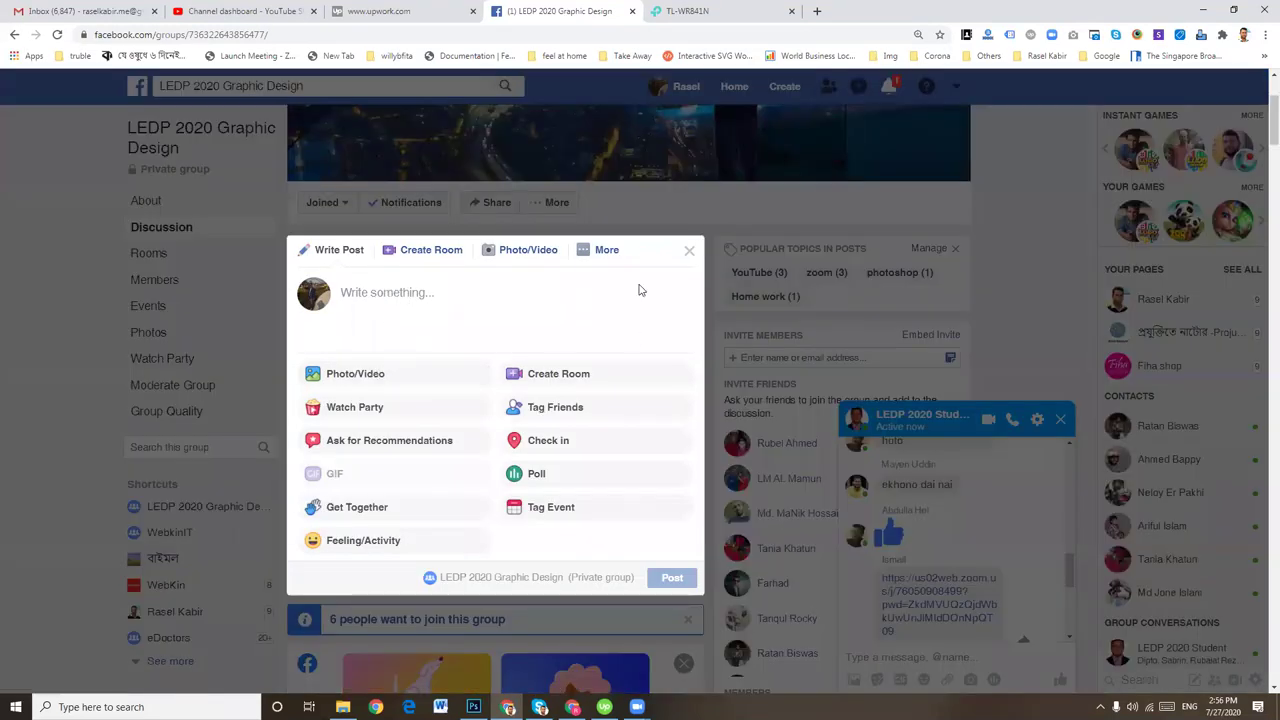